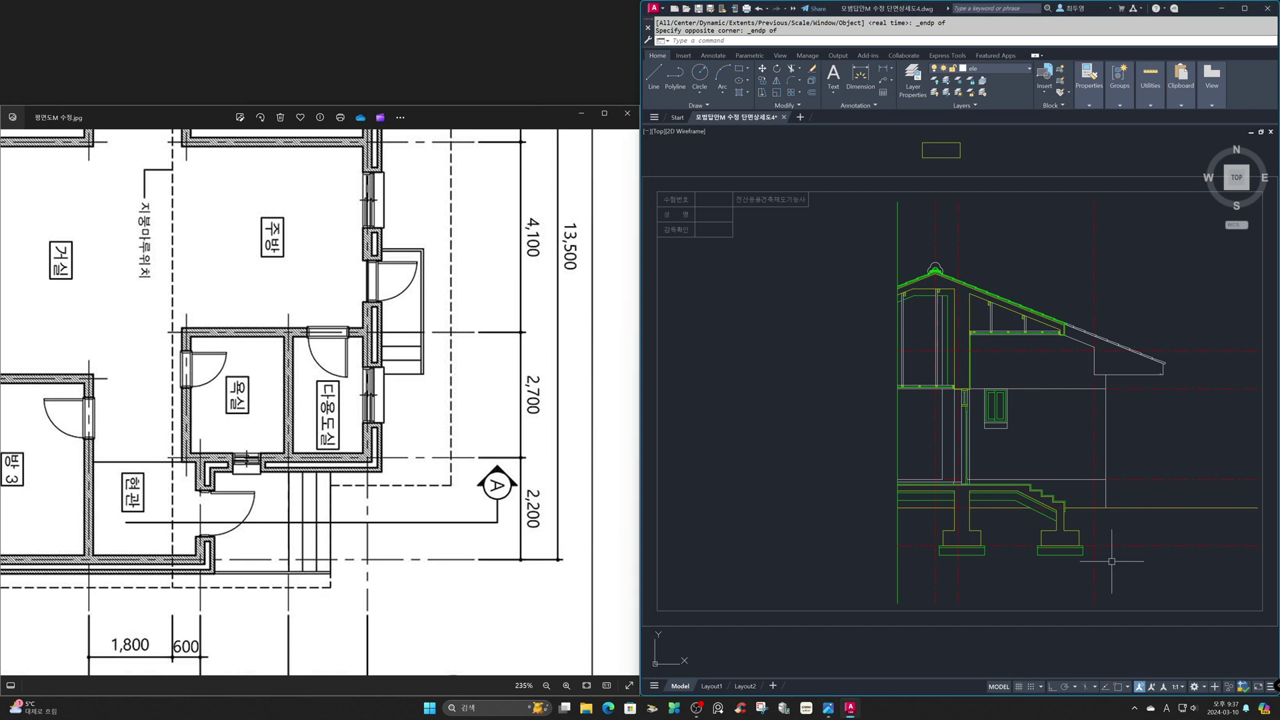
- Offset the exterior wall's vertical line 900 outward below the eave, placing the copy on the current layer
text(z)
key(Return)
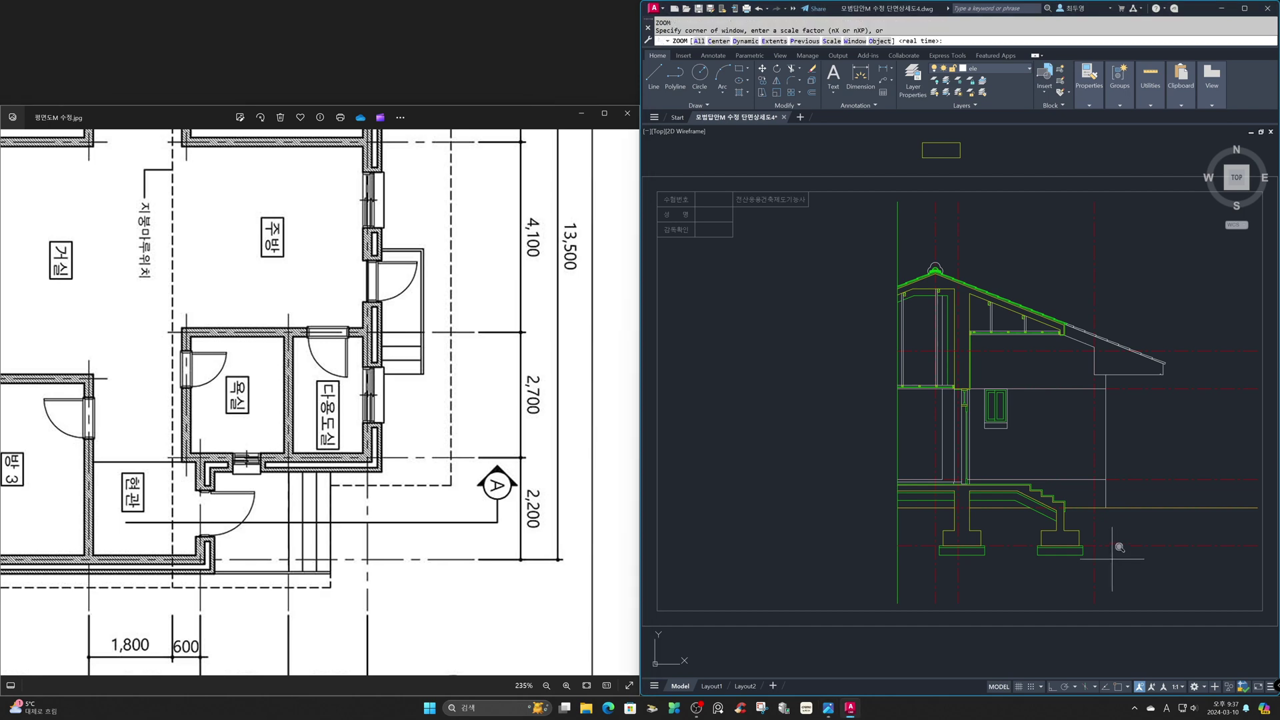
click(1044, 351)
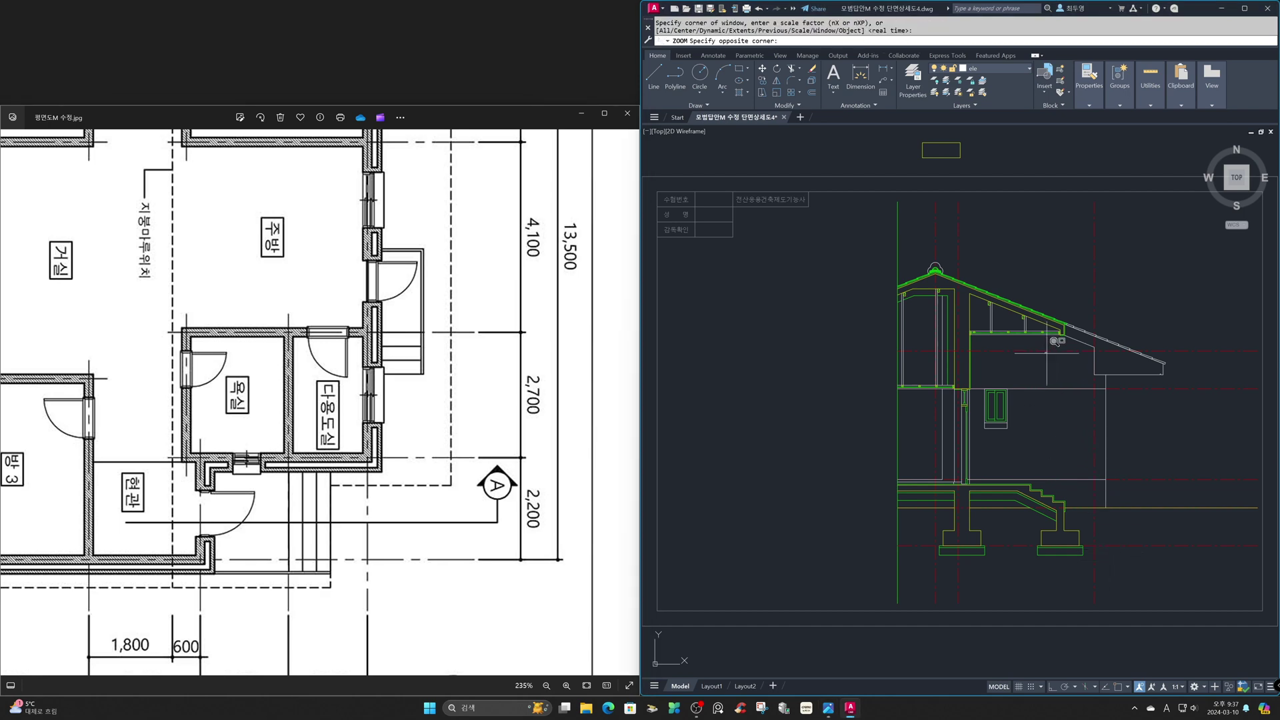
click(1217, 511)
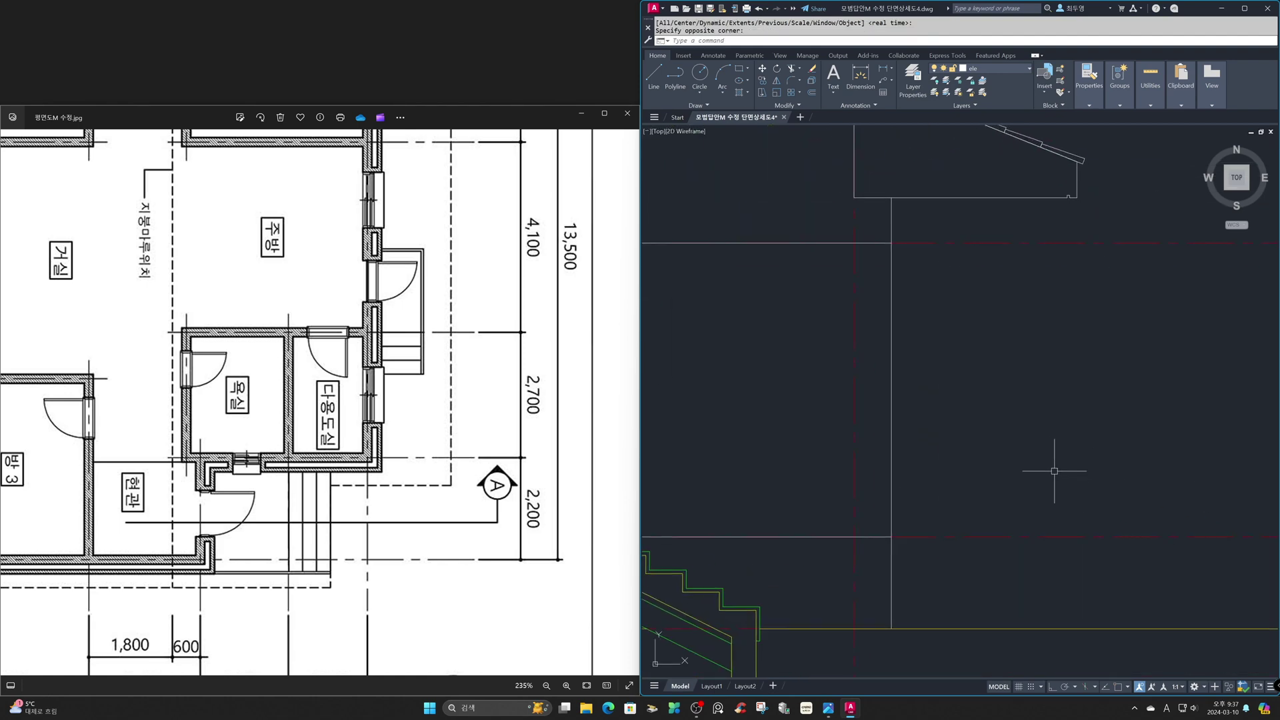
text(o)
key(Return)
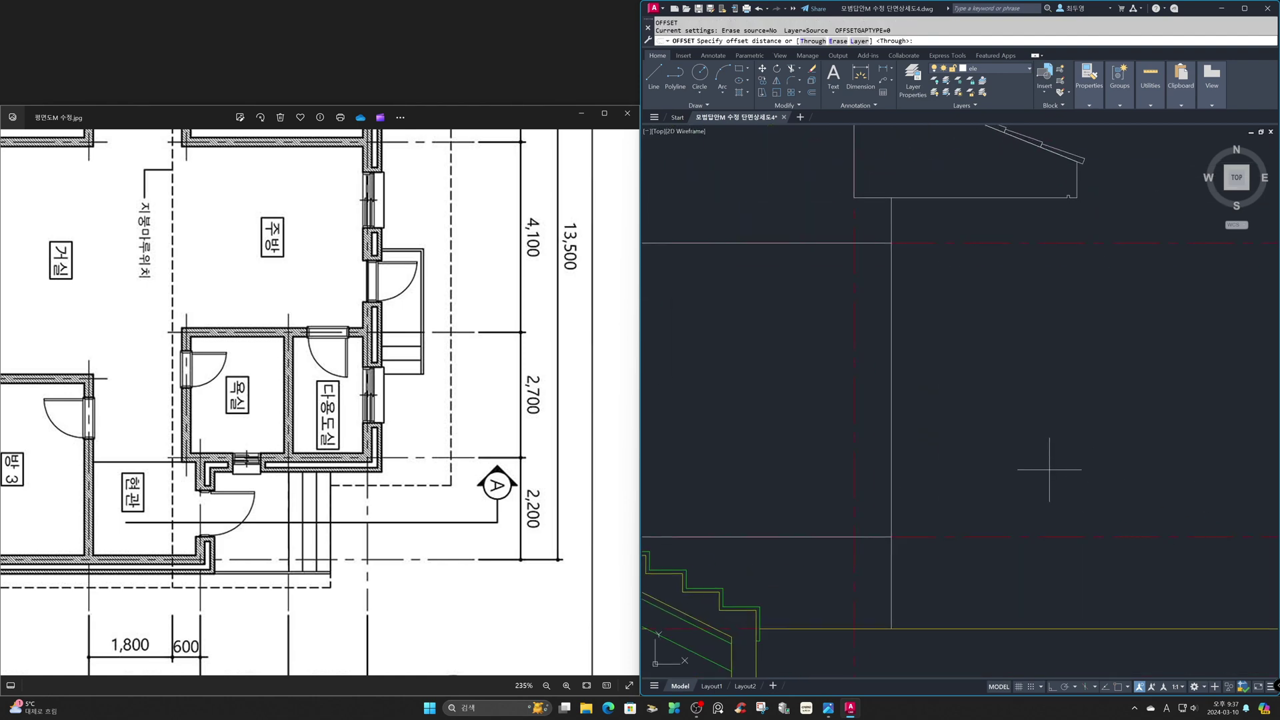
text(l)
key(Return)
text(c)
key(Return)
text(900)
key(Return)
click(893, 463)
click(926, 458)
key(Return)
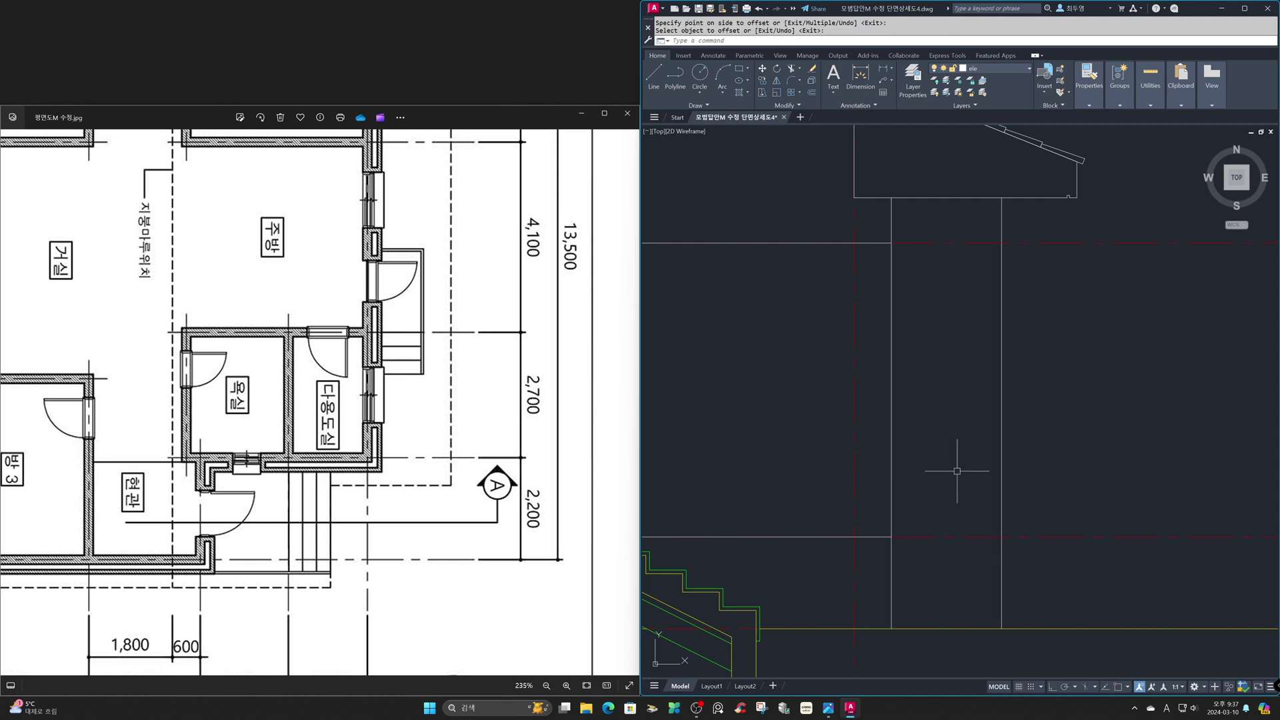
- Offset the horizontal floor-level center line 120 downward for the entrance platform's top edge
key(Return)
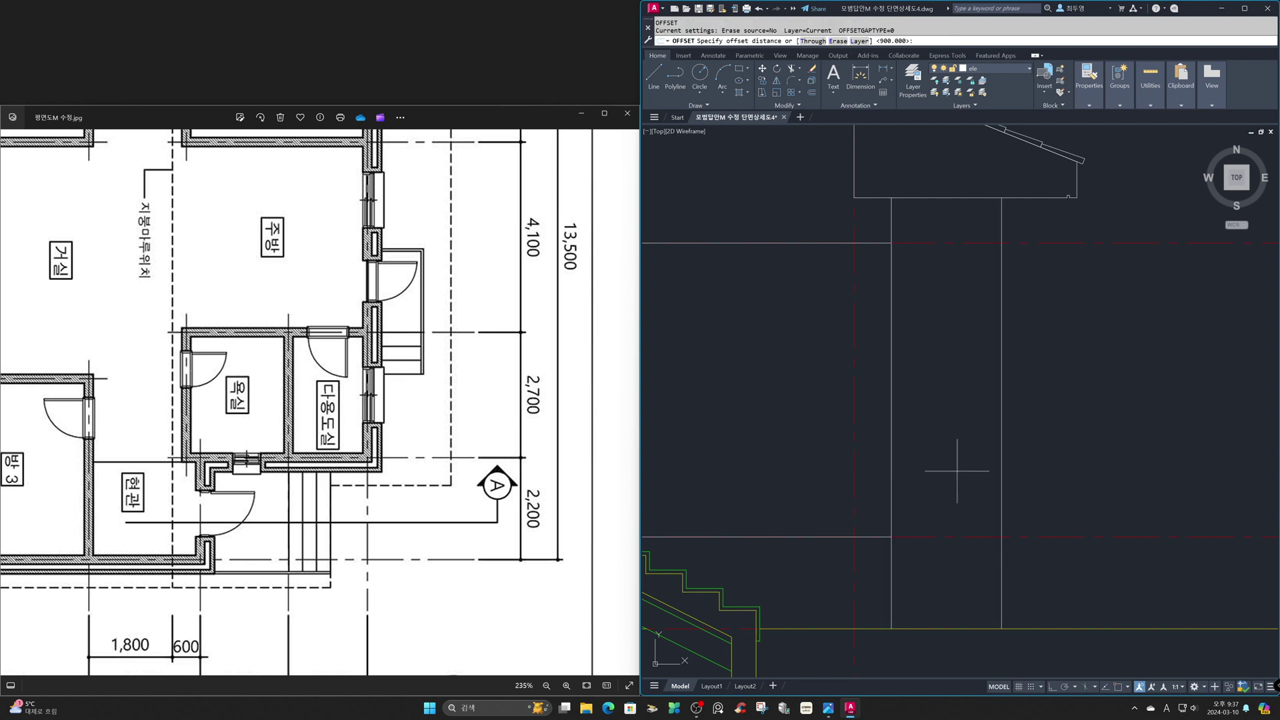
text(120)
key(Return)
click(969, 536)
click(986, 566)
key(Return)
- Trim the offset lines to leave only the platform outline between the wall and the ground line
text(tr)
key(Return)
click(1024, 591)
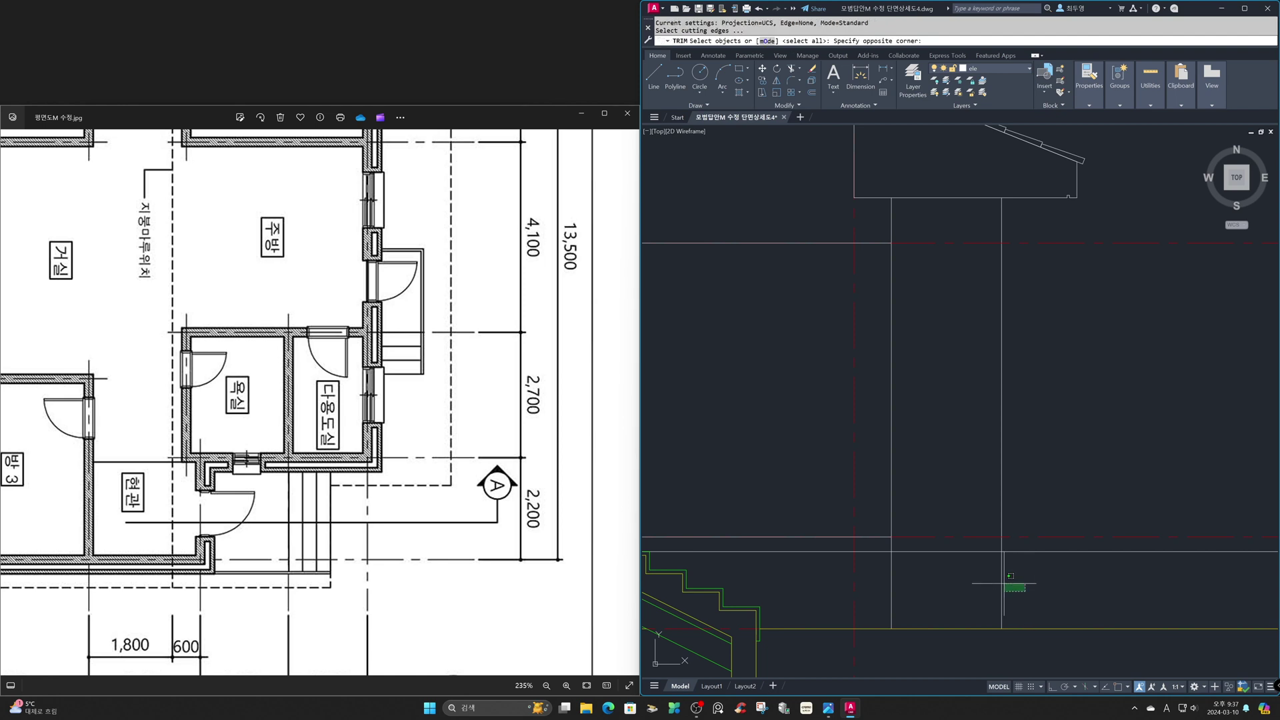
click(889, 539)
key(Return)
click(1000, 545)
click(1017, 553)
key(Return)
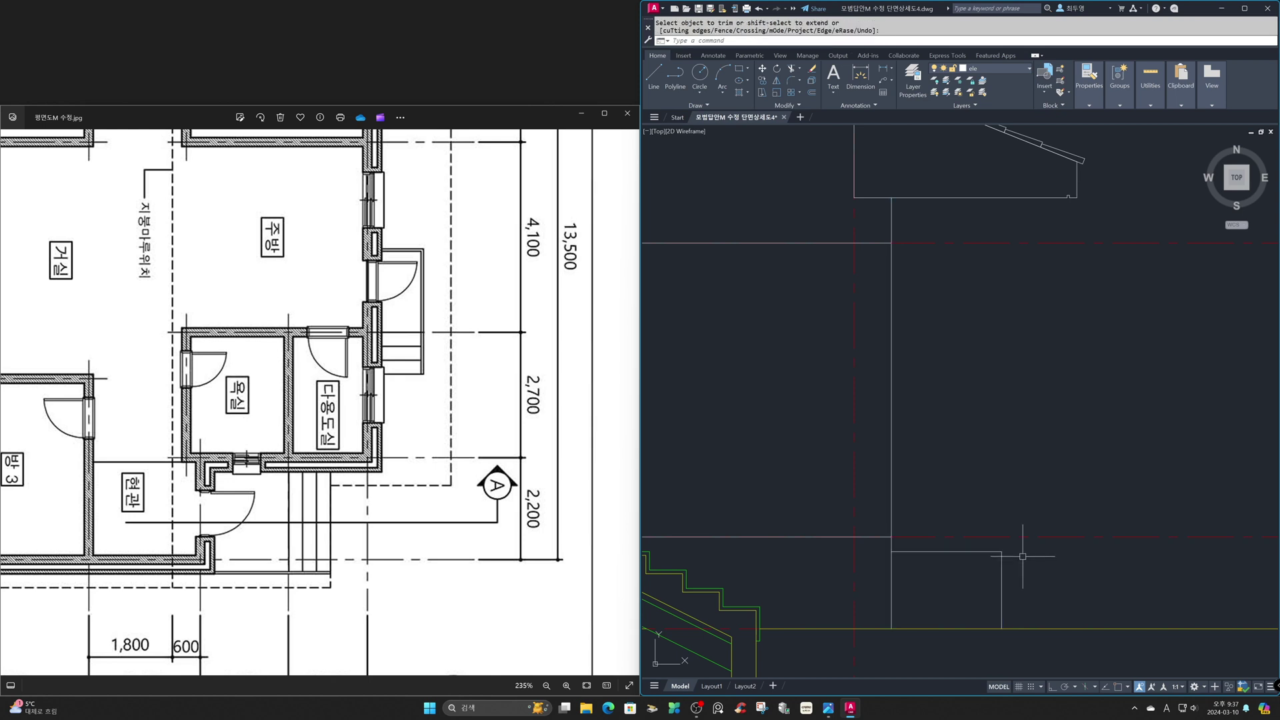
- Offset the platform's top edge downward three times at 150 spacing to form the stair risers
text(o)
key(space)
text(150)
key(Return)
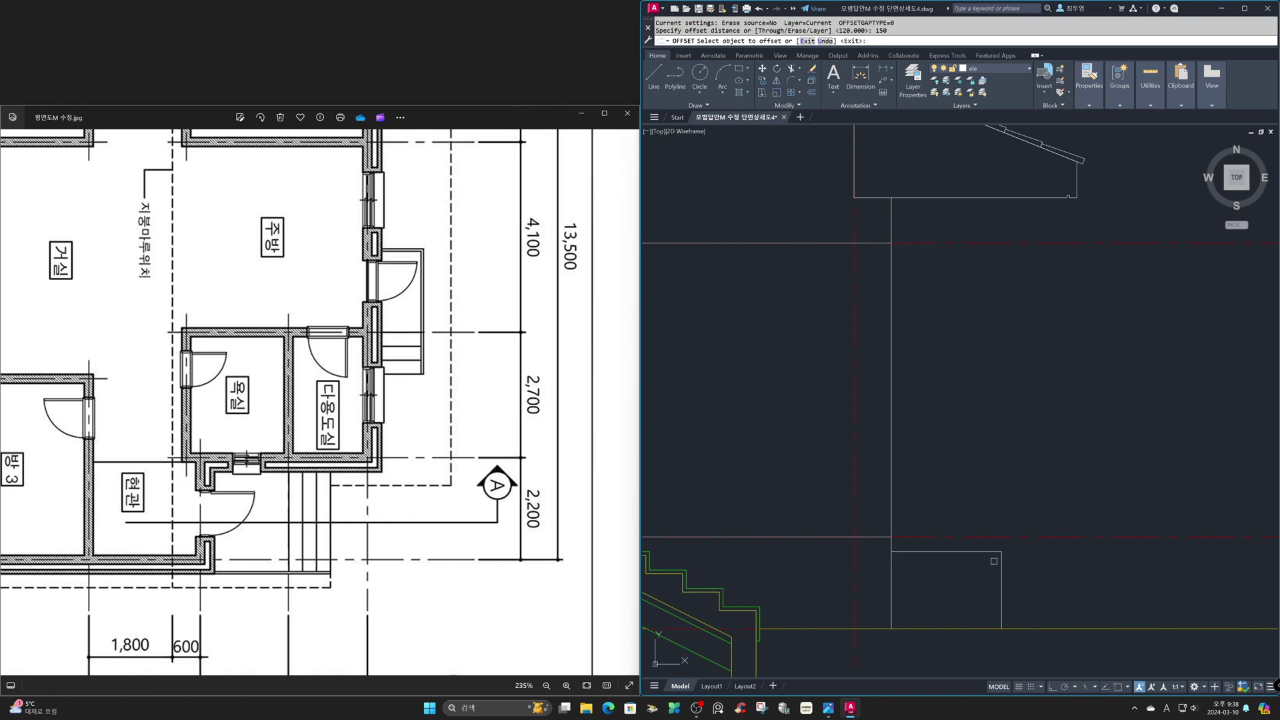
click(988, 552)
click(988, 562)
click(987, 570)
click(987, 588)
click(987, 588)
click(985, 602)
key(Return)
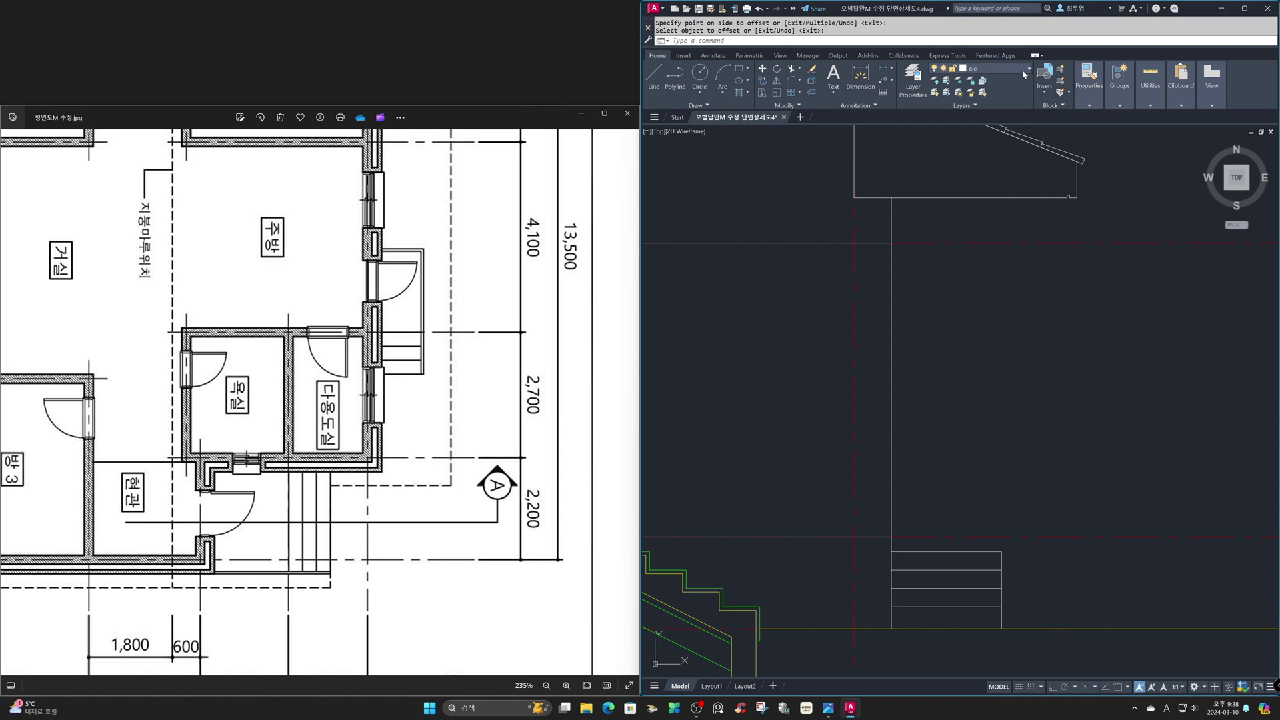
- Make the green fin layer current and freeze the cen layer
click(985, 69)
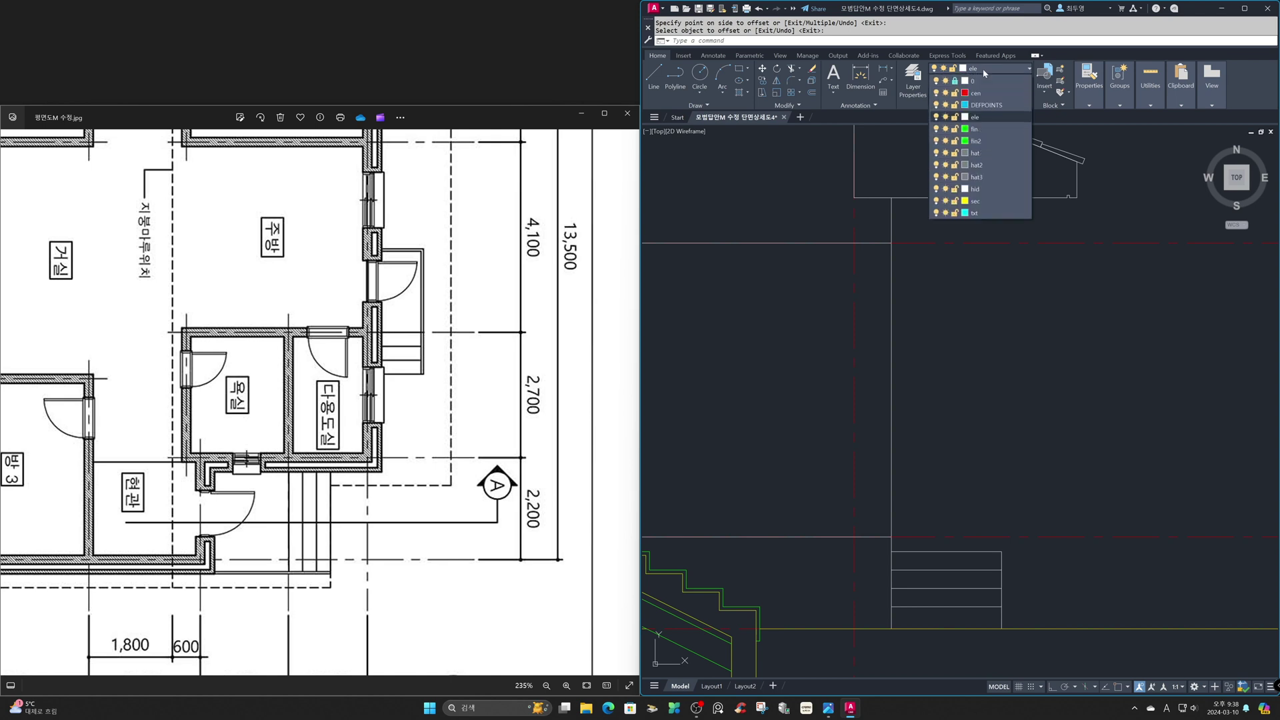
click(985, 126)
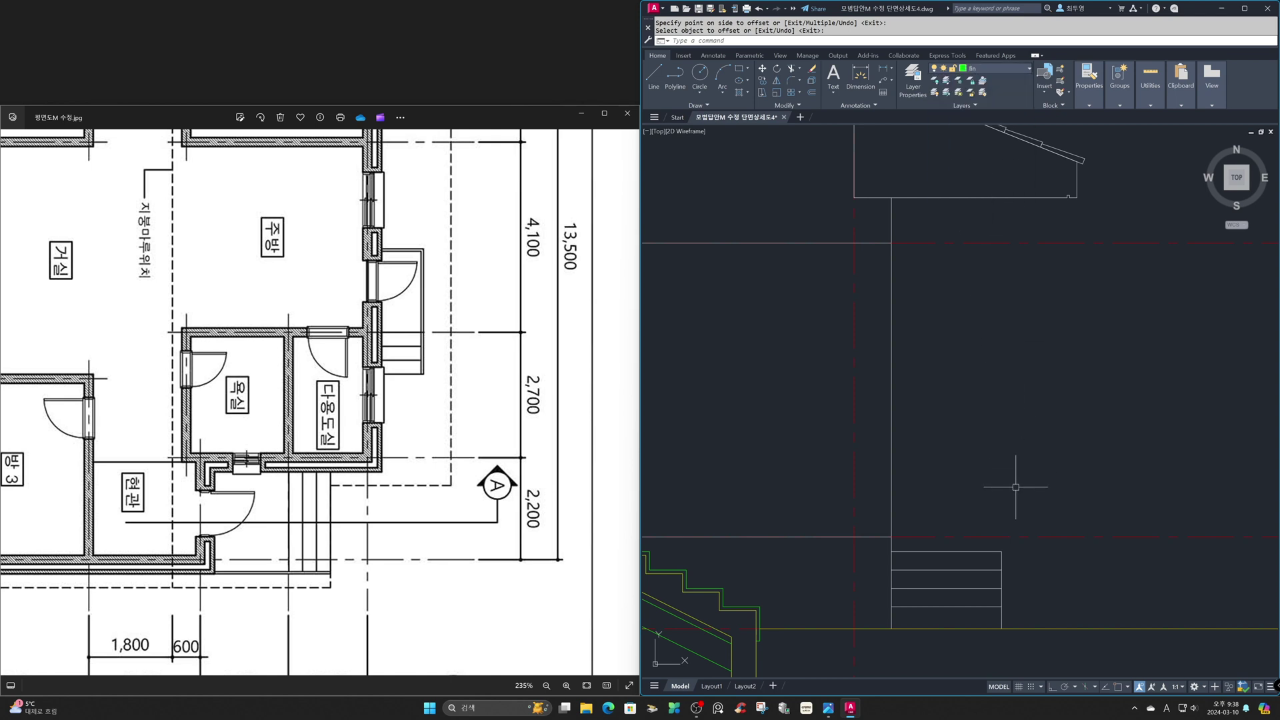
click(1008, 70)
click(944, 93)
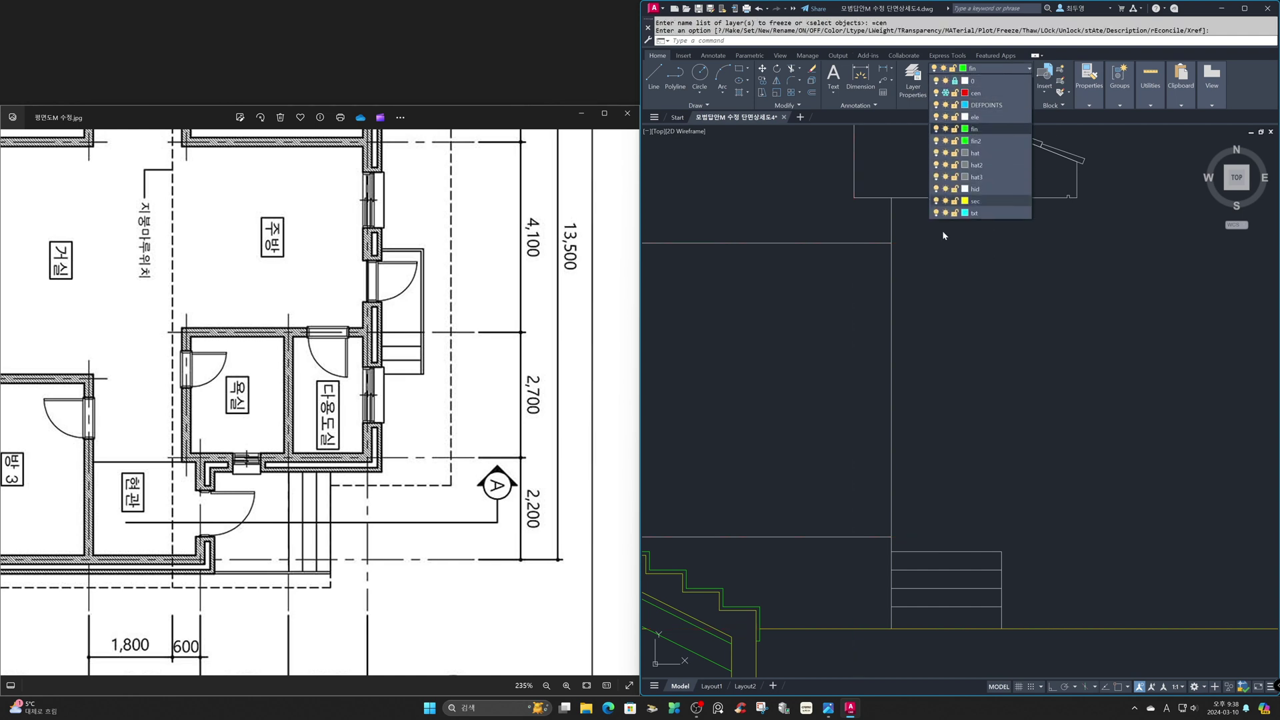
- Offset the platform's top edge 900 upward for the top of the railing
text(o)
key(Return)
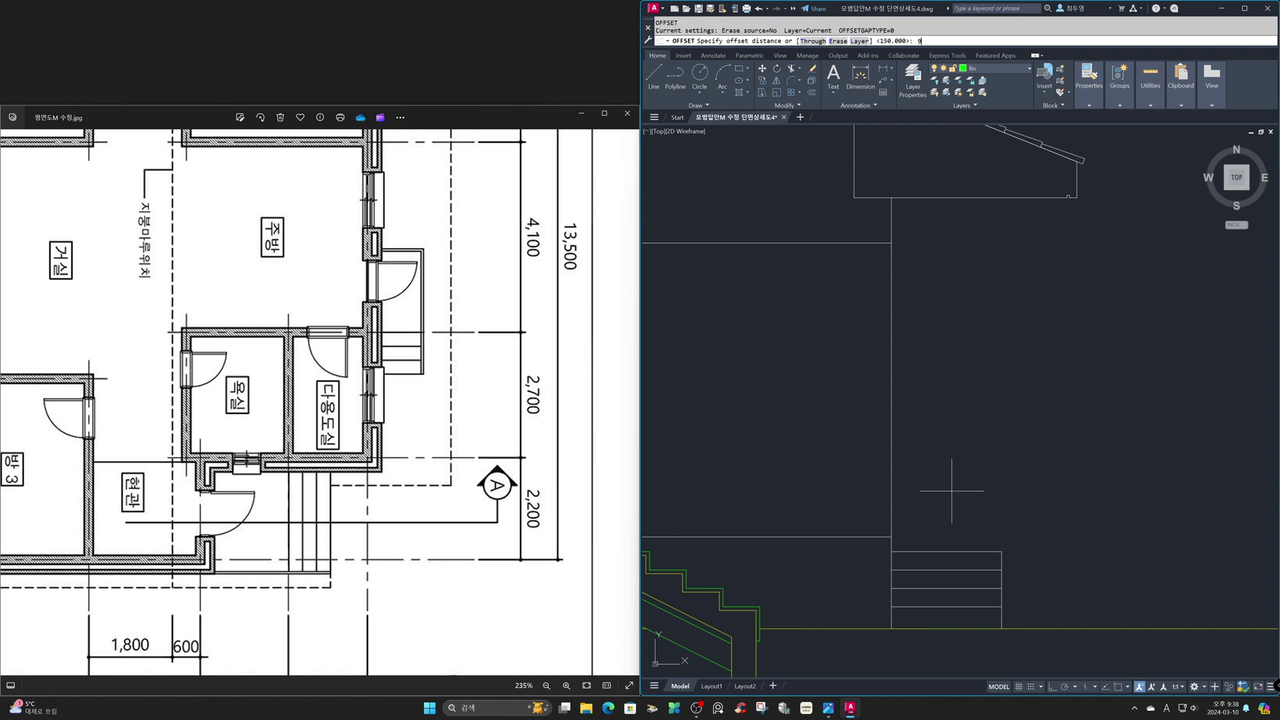
text(900)
key(Return)
click(947, 551)
click(960, 512)
key(Return)
- Offset the railing's top line 100 downward to form the handrail's underside
key(Return)
key(Return)
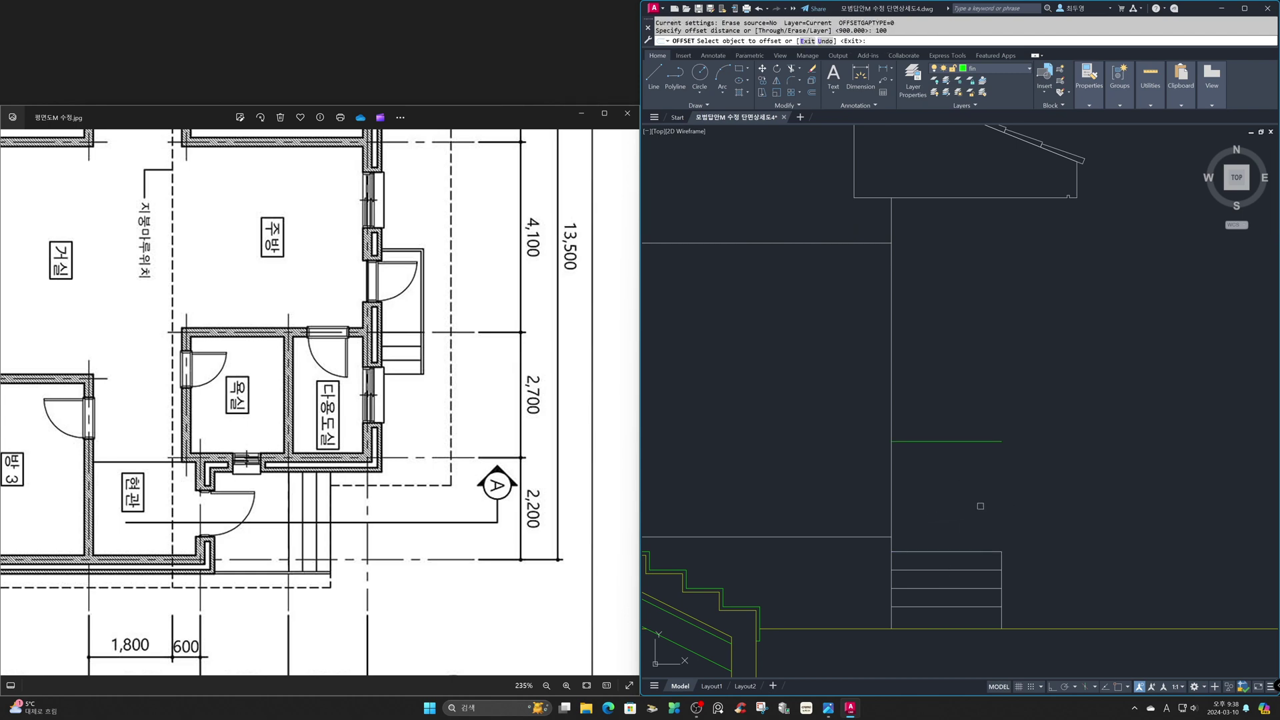
click(971, 443)
click(984, 480)
key(Return)
- Turn on object snap and ortho, and draw a vertical line from the railing top's outer end to the platform corner
key(F3)
key(F8)
text(1)
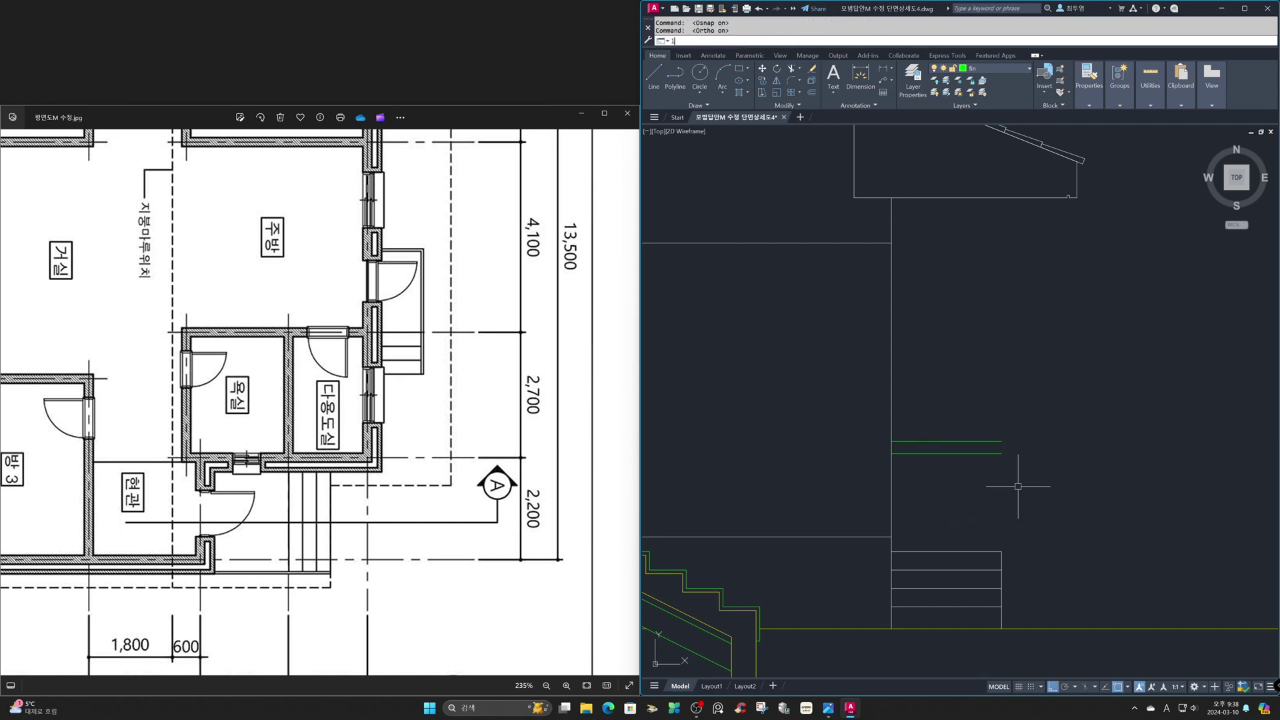
key(Return)
click(1001, 441)
click(1002, 551)
key(Return)
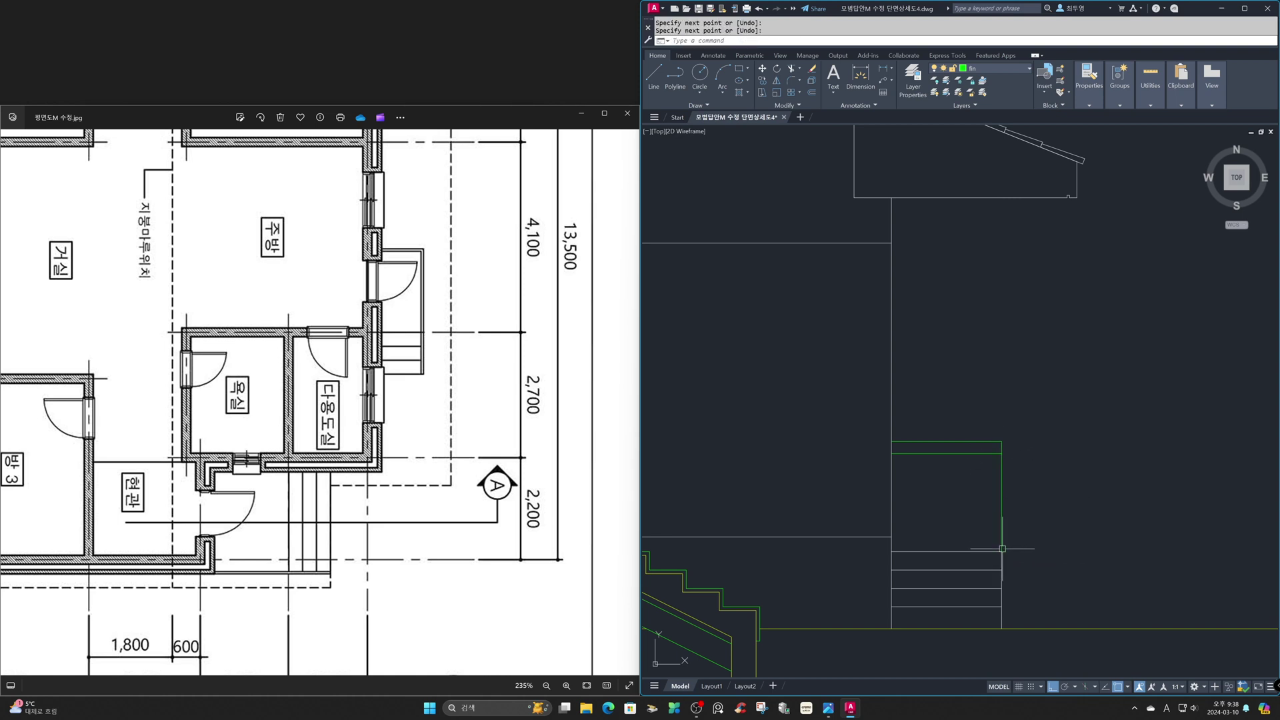
- Move the new vertical line 30 toward the wall
text(m)
key(Return)
text(lect objects: l)
key(Return)
key(Return)
click(1048, 513)
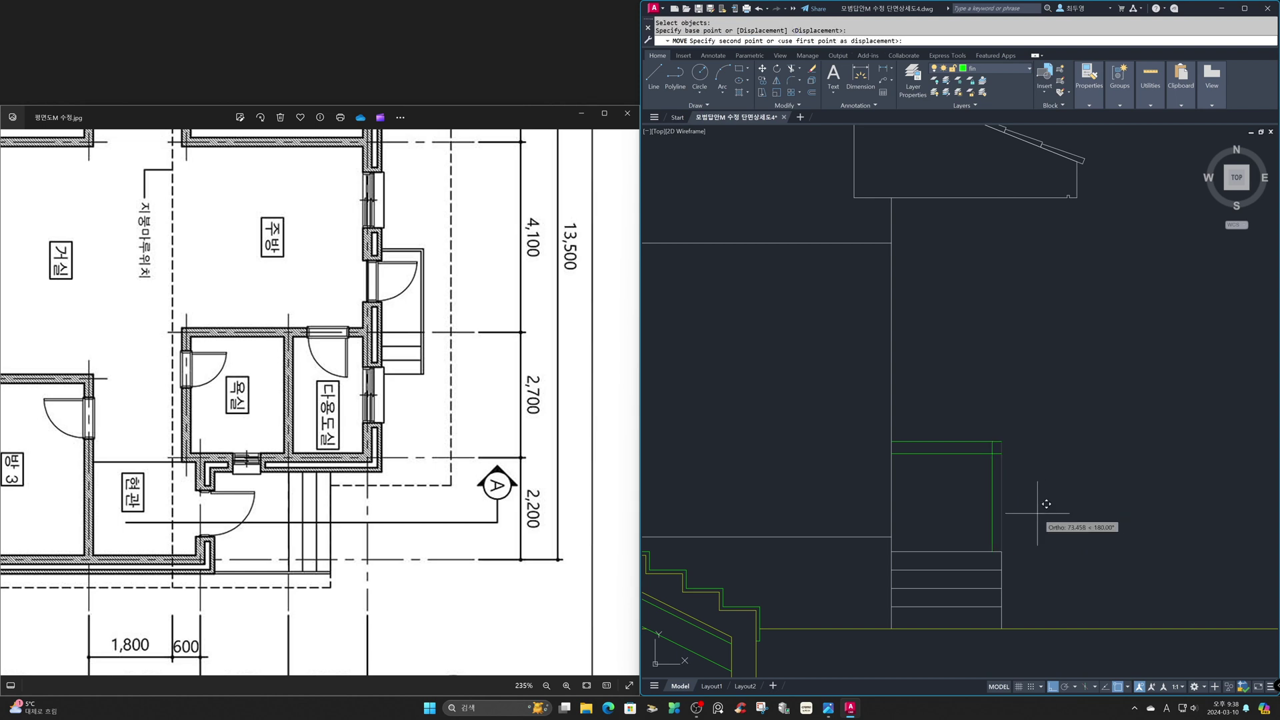
key(Return)
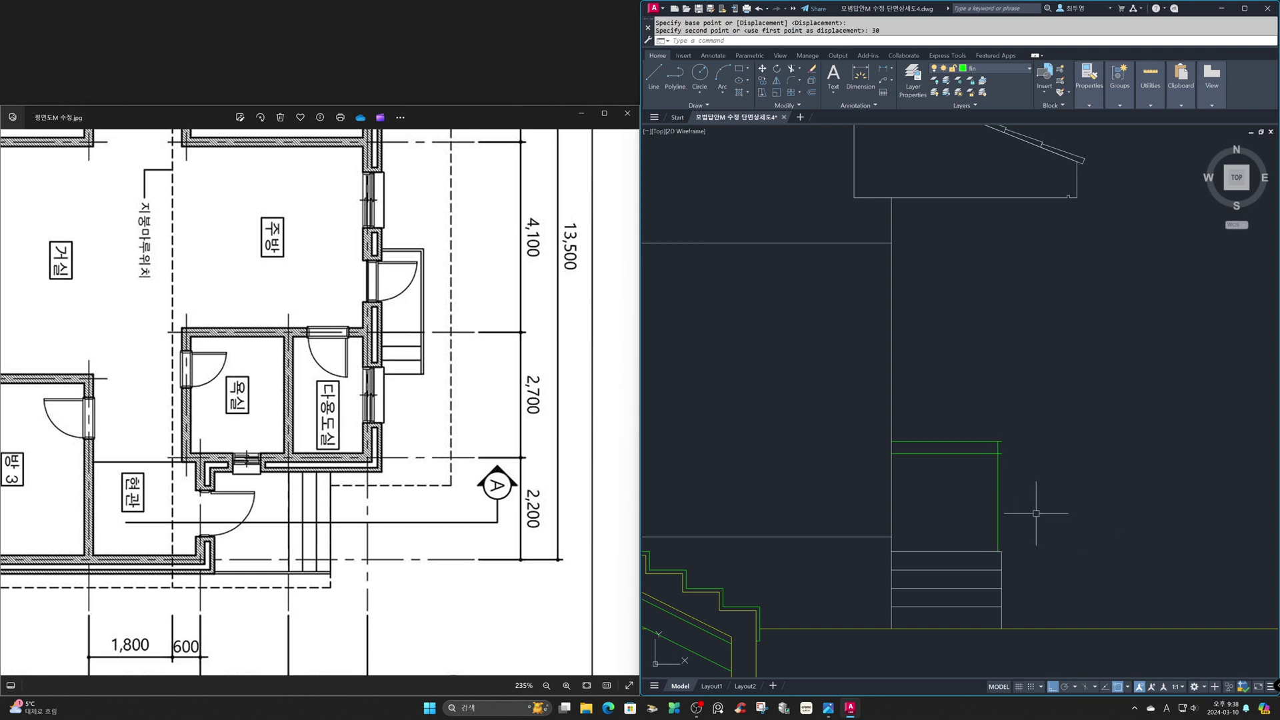
- Offset the vertical railing line 50 toward the wall to form the post
text(o)
key(Return)
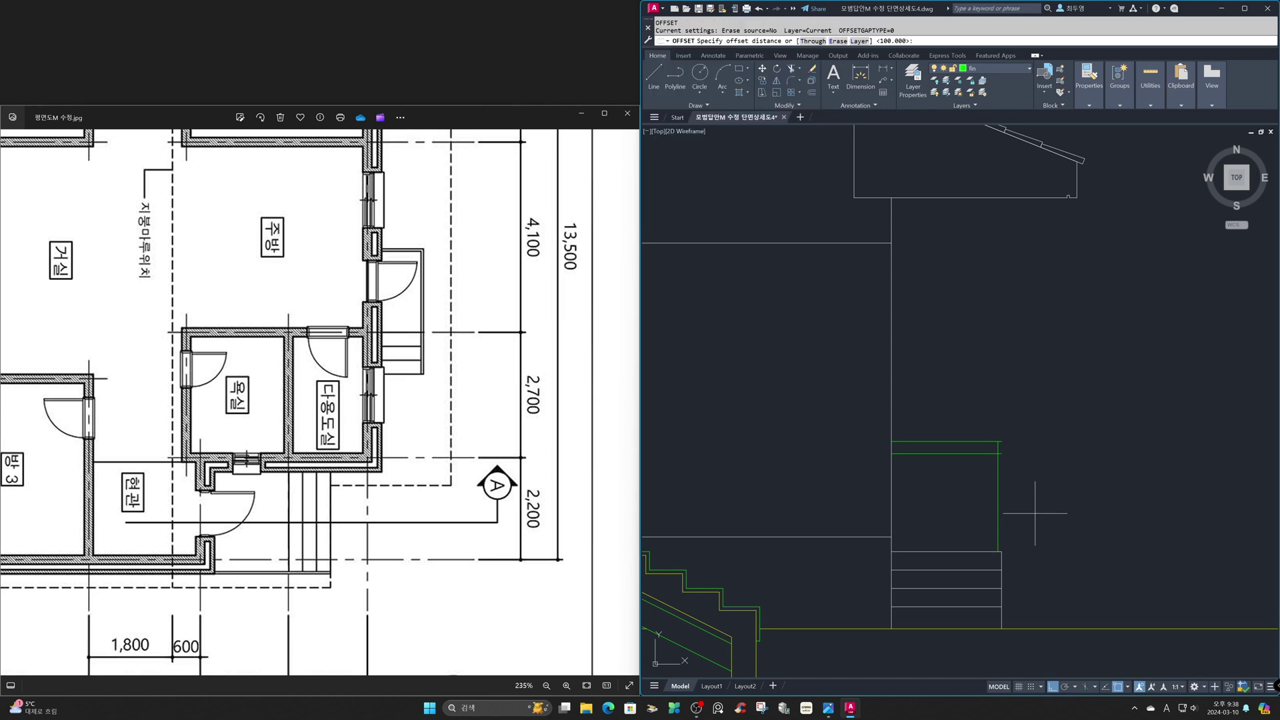
key(F3)
text(50)
key(Return)
click(999, 508)
click(969, 506)
key(Return)
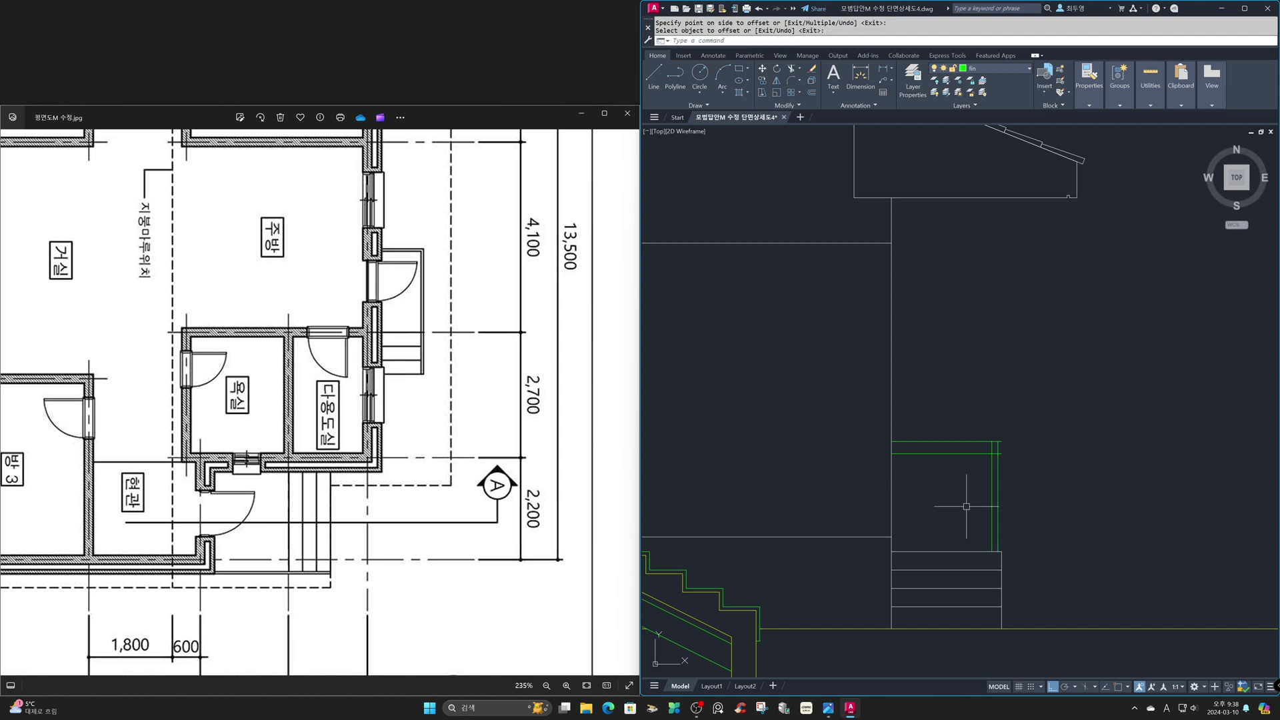
- Trim the handrail ends projecting past the post and the post lines between the two handrail lines
text(z)
key(Return)
click(863, 418)
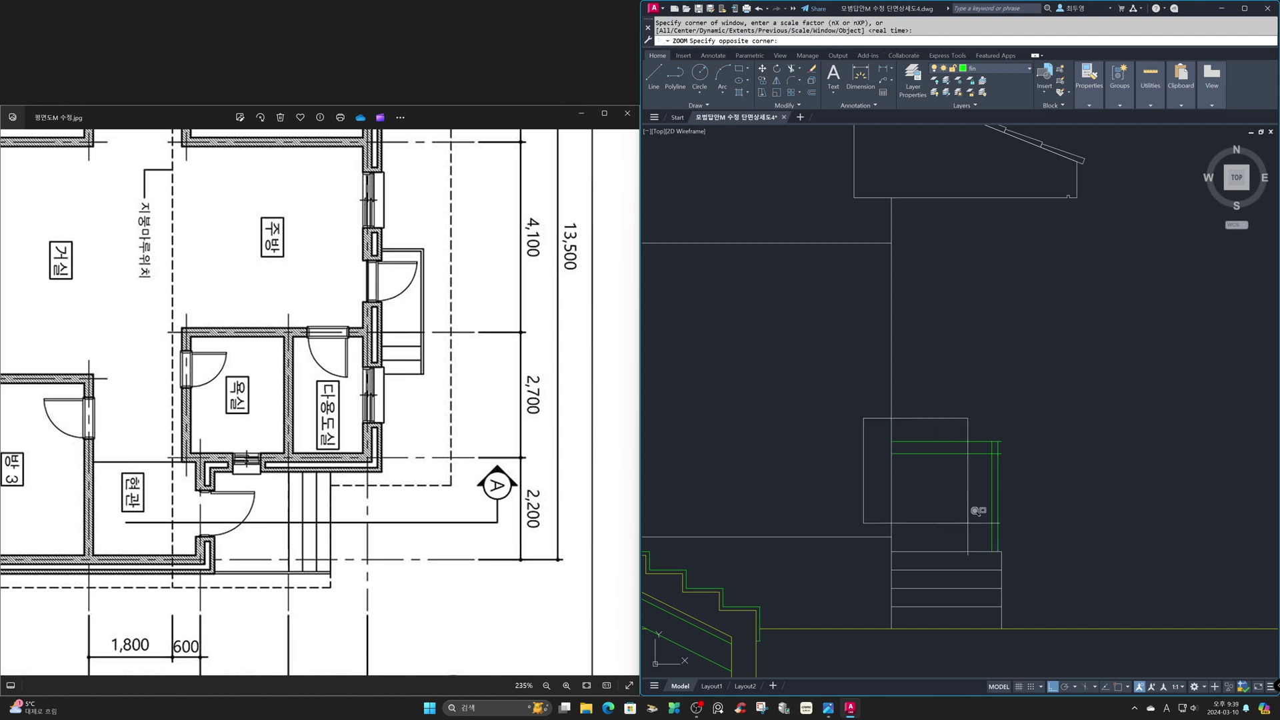
click(1037, 575)
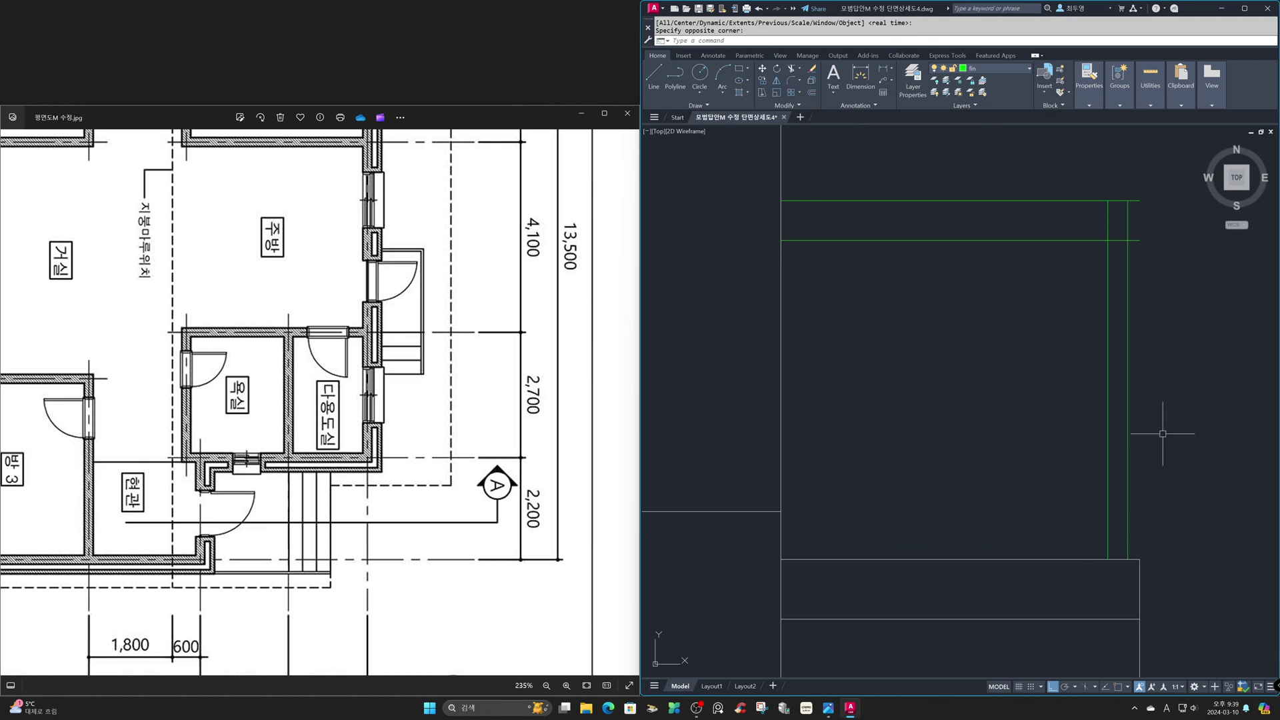
text(tr)
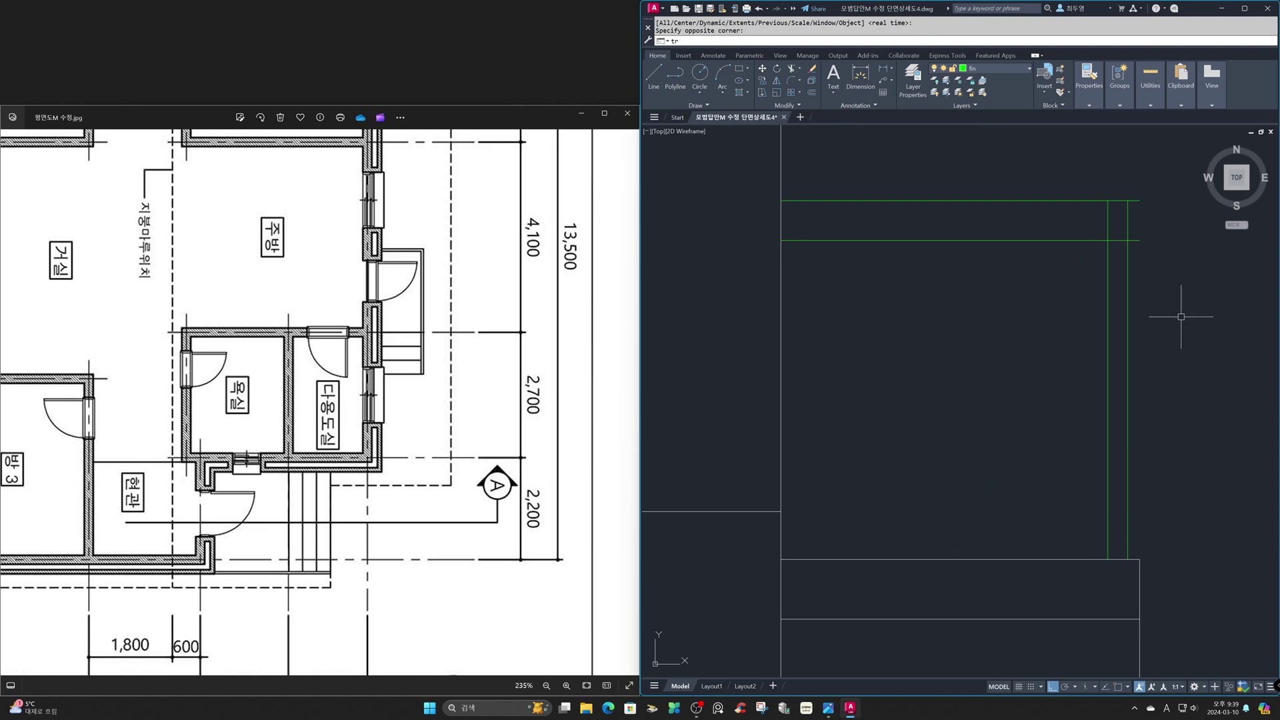
key(Return)
key(Return)
click(1161, 279)
click(1103, 156)
click(1147, 220)
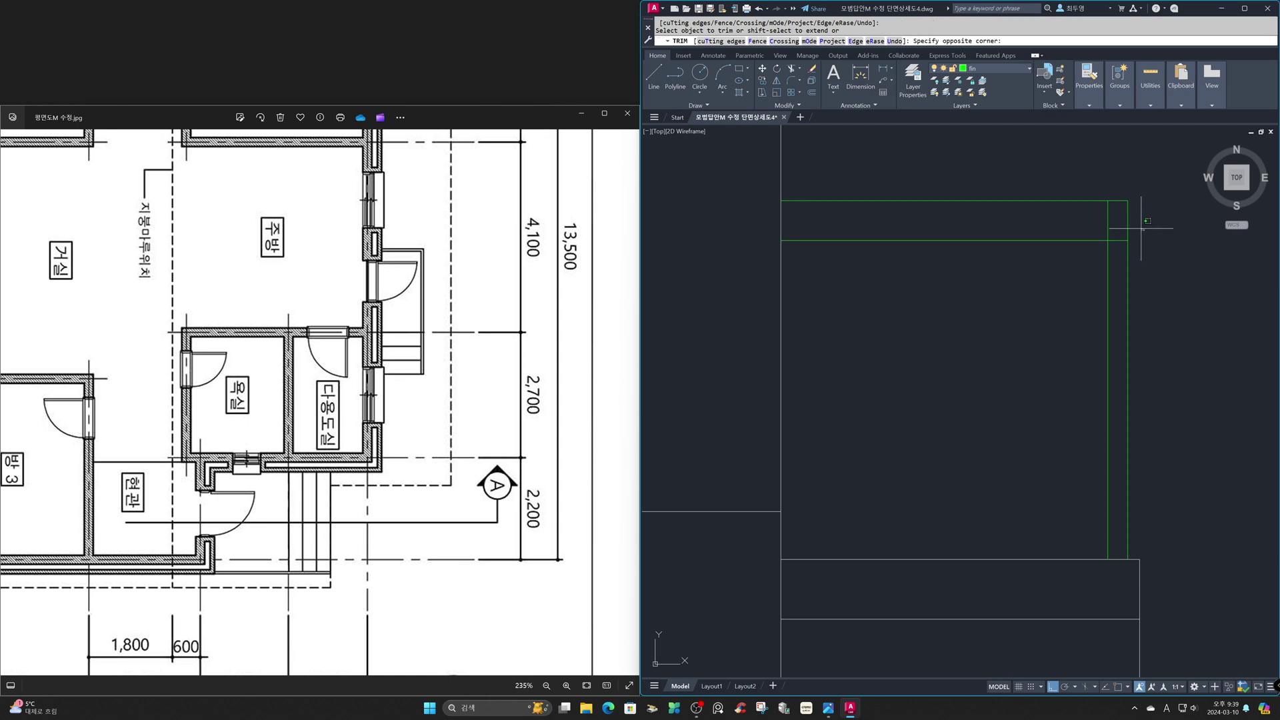
click(1099, 221)
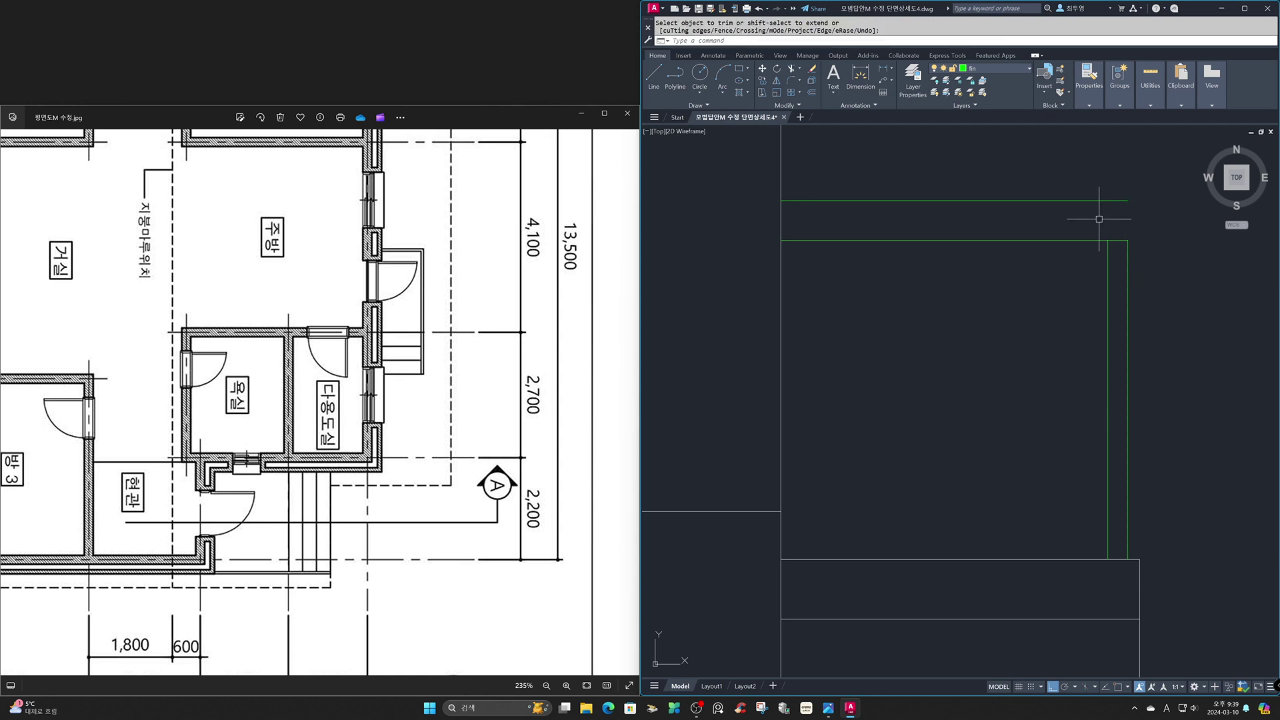
key(Return)
- Draw a vertical line closing the handrail's outer end between its upper and lower edges
key(F3)
text(l)
key(Return)
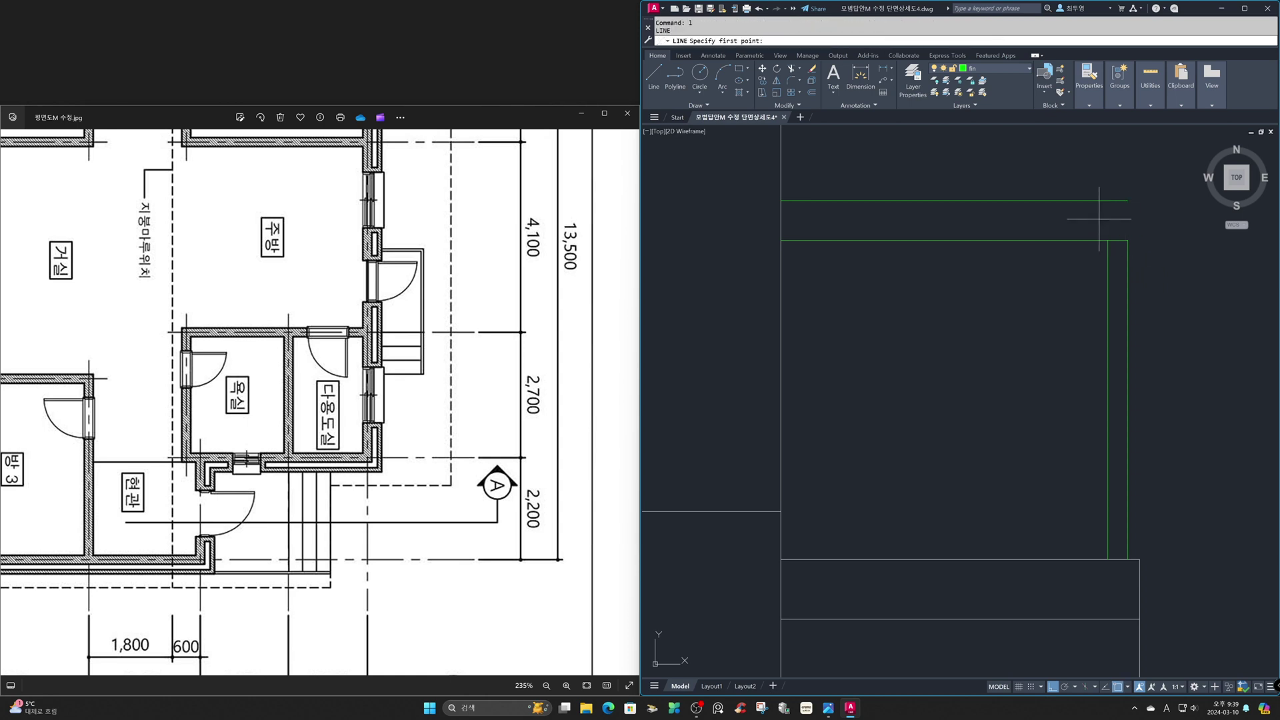
click(1110, 207)
click(1126, 240)
key(Return)
- Offset both railing post lines 10 inward
key(F3)
text(o)
key(Return)
text(10)
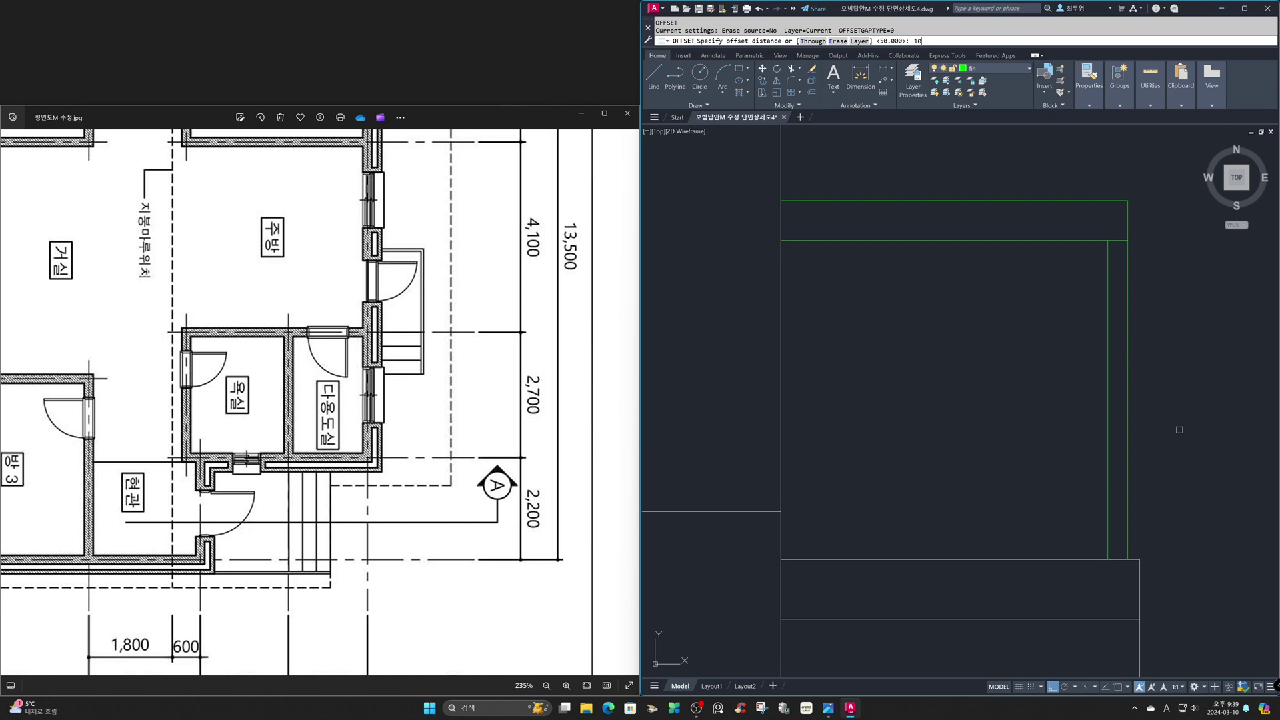
key(Return)
click(1128, 432)
click(1119, 433)
click(1107, 440)
click(1118, 443)
key(Return)
- Offset the platform's top edge 20 upward for the post base
key(Return)
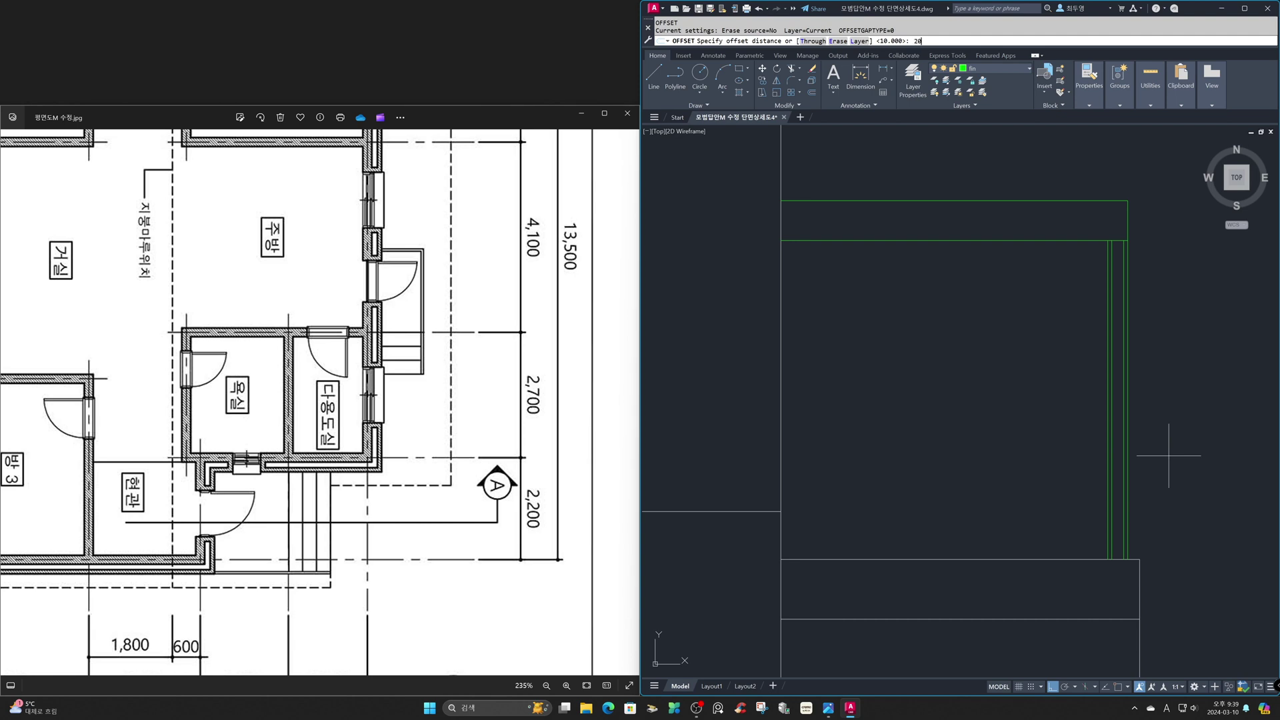
text(20)
key(Return)
click(1093, 558)
click(1091, 533)
key(Return)
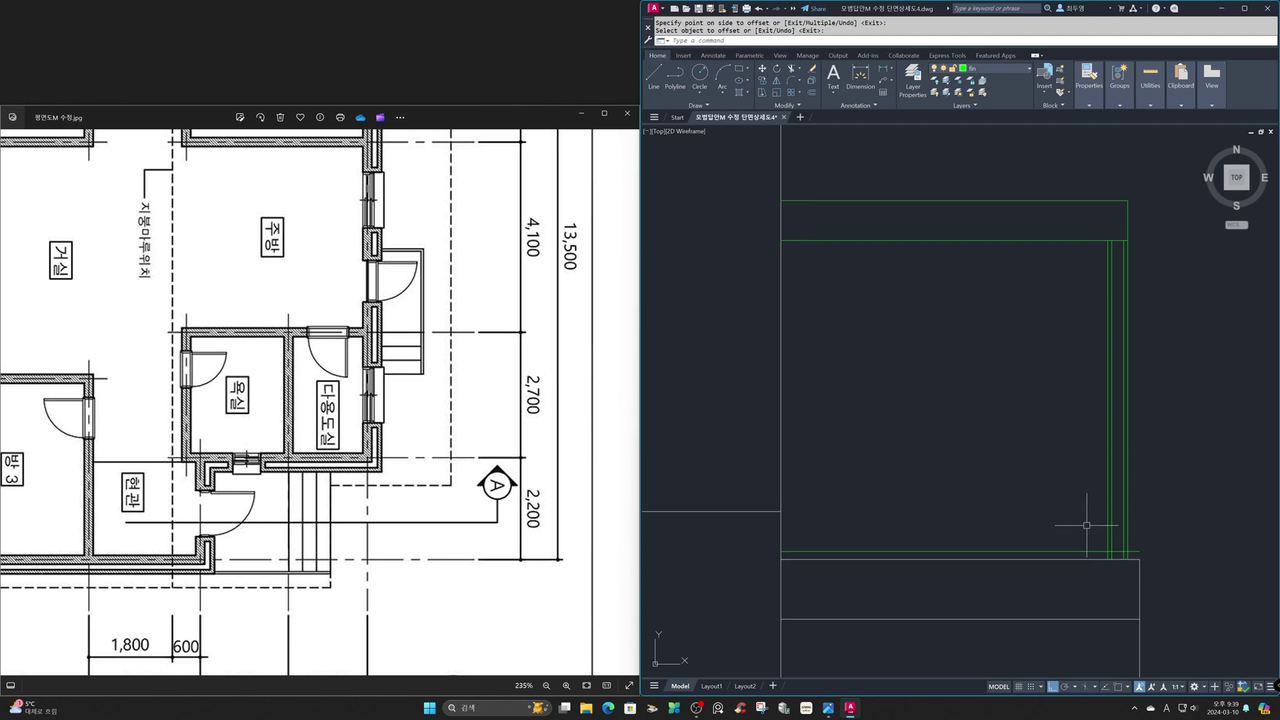
- Trim the offset line and post lines to leave a narrow post standing on a wider 20-high base
text(tr)
key(Return)
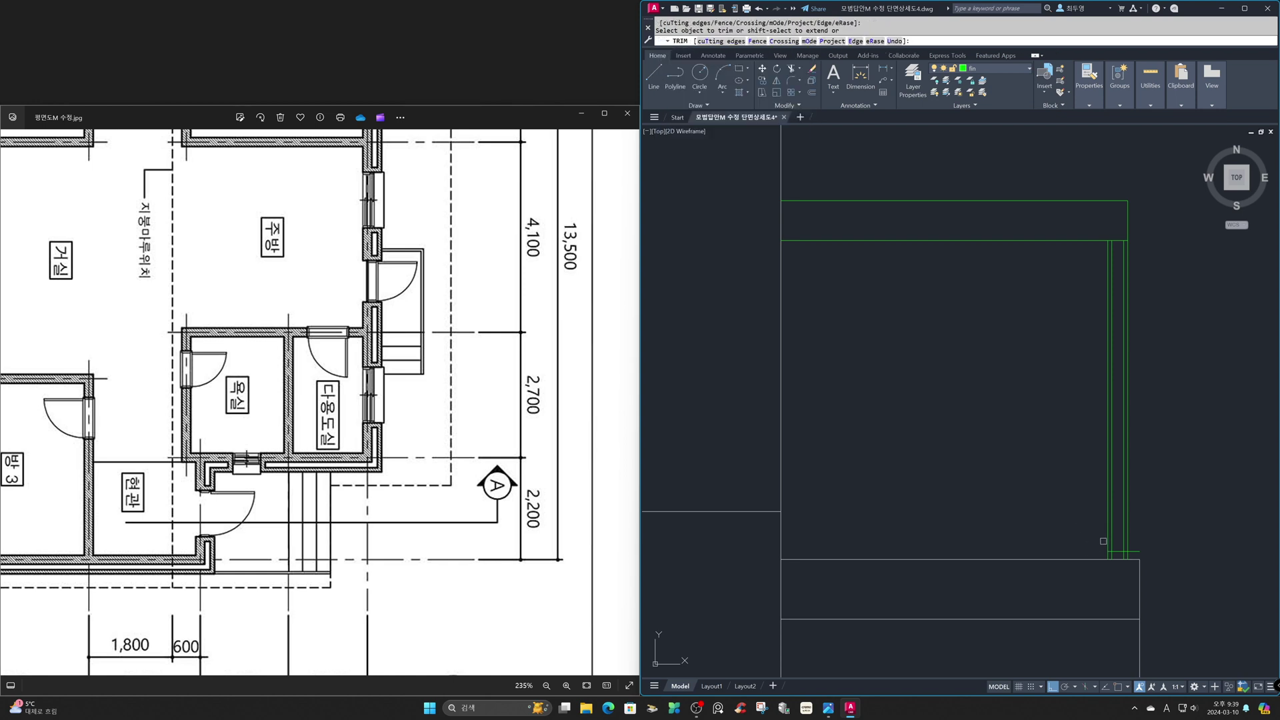
click(1105, 540)
click(1127, 537)
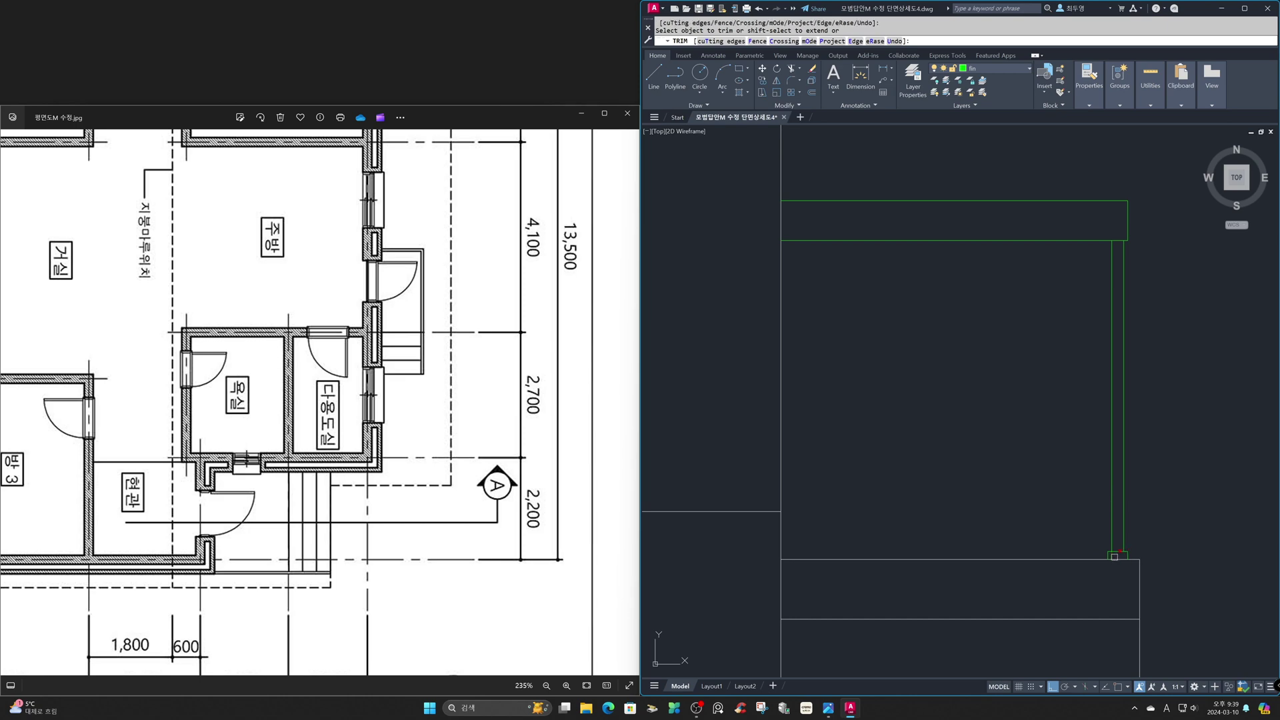
key(Return)
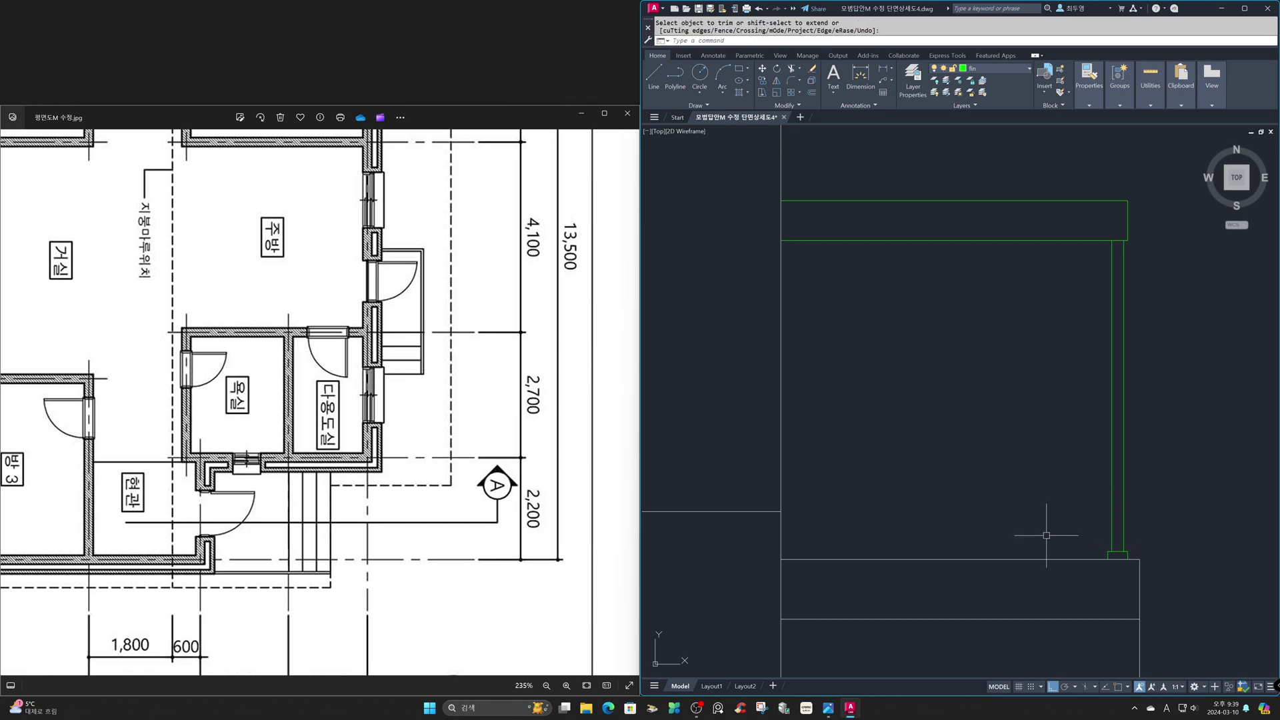
- Array the railing post and its base along the handrail's lower edge as a path, with 300 spacing
text(ar)
key(Return)
click(1069, 226)
click(1205, 567)
key(Return)
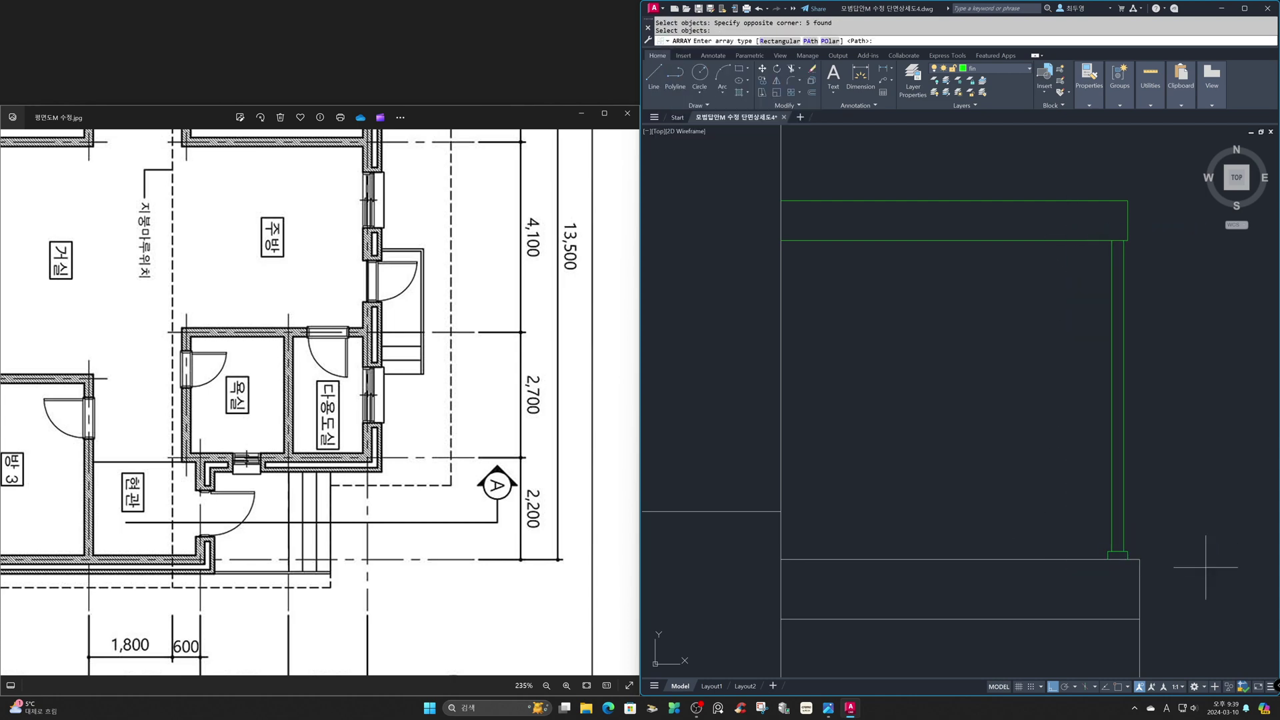
key(Return)
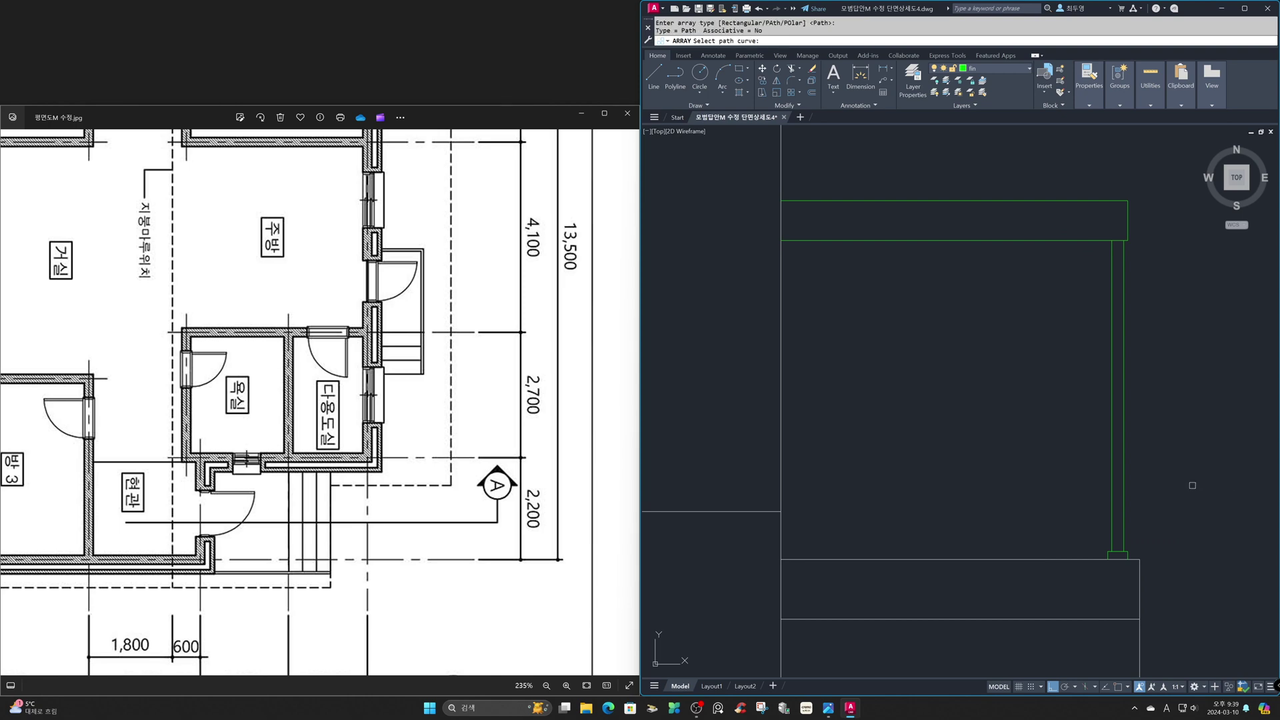
click(1060, 241)
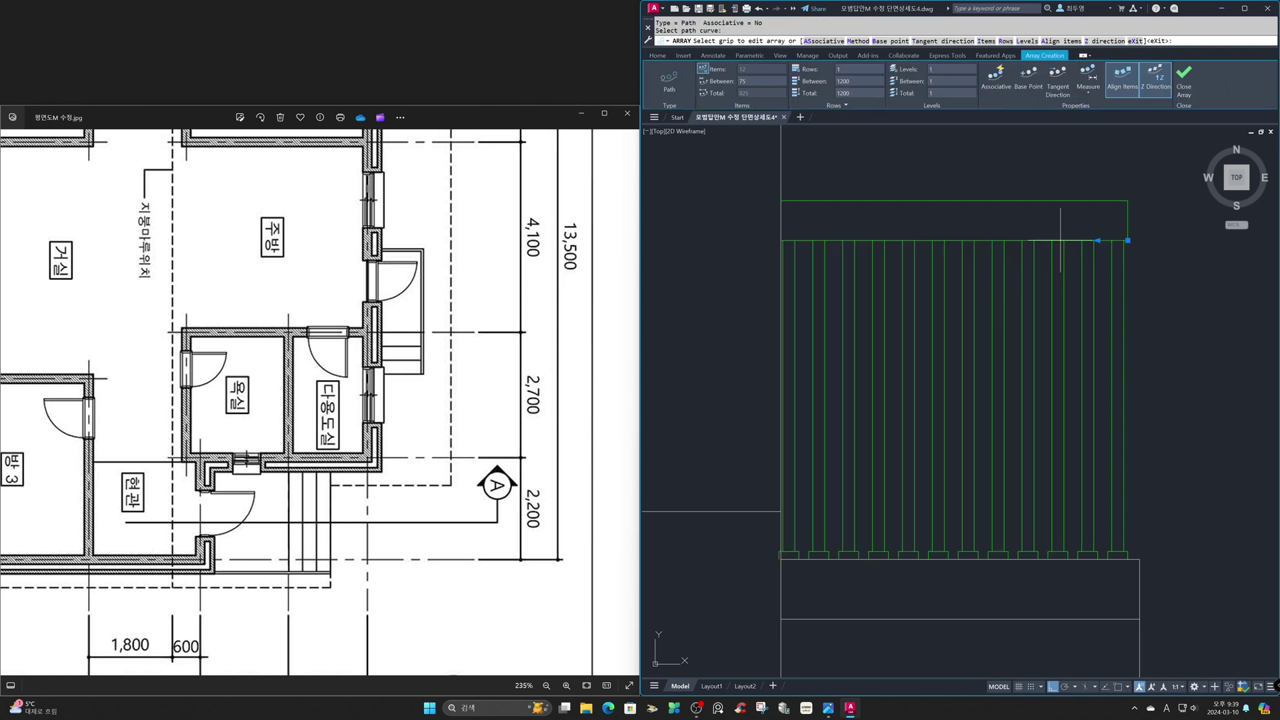
click(760, 81)
text(300)
key(Return)
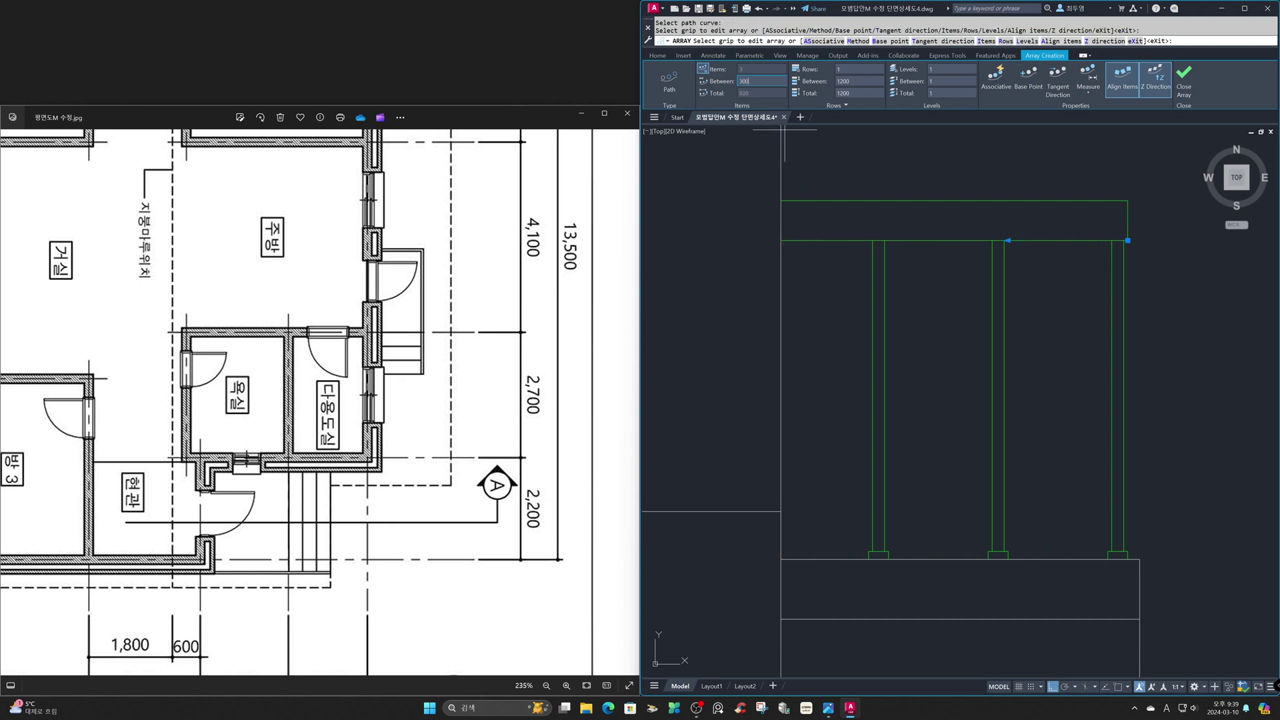
click(1183, 77)
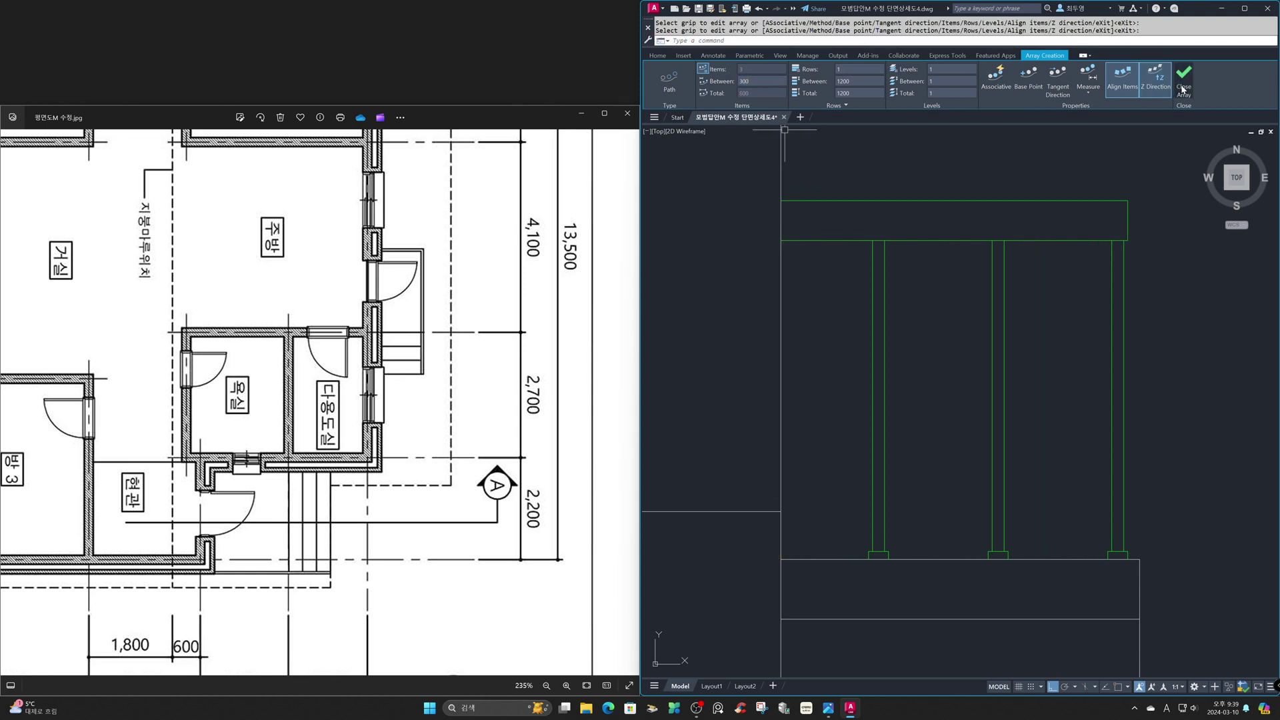
- Move the outermost post, its base and the handrail's end line straight down onto the lowest step's top line
text(z)
key(Return)
text(p)
key(Return)
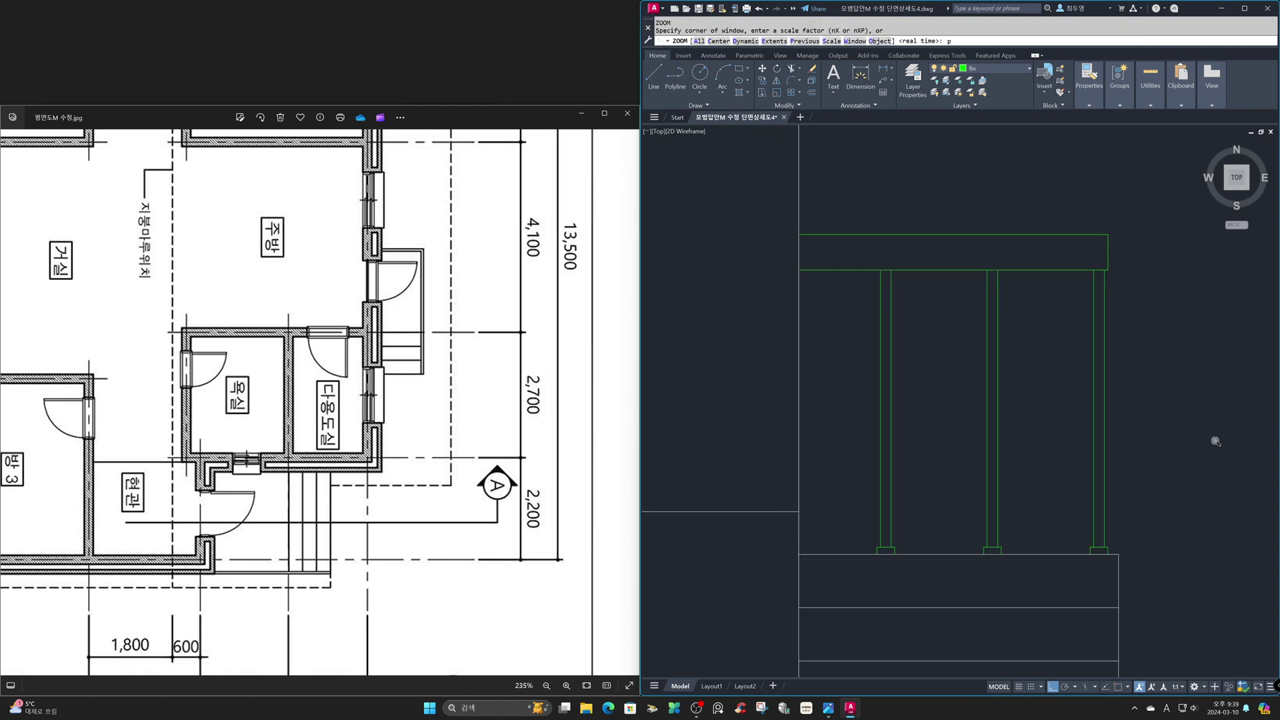
text(z)
key(Return)
click(848, 412)
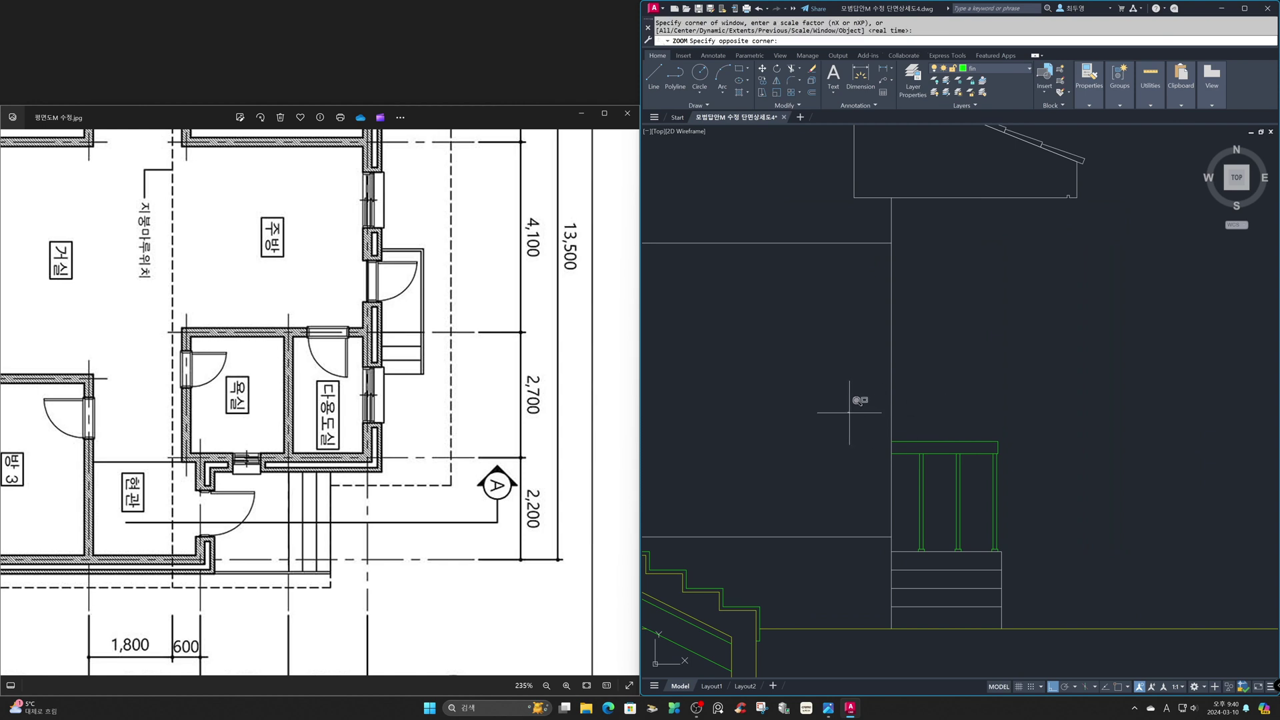
click(1041, 642)
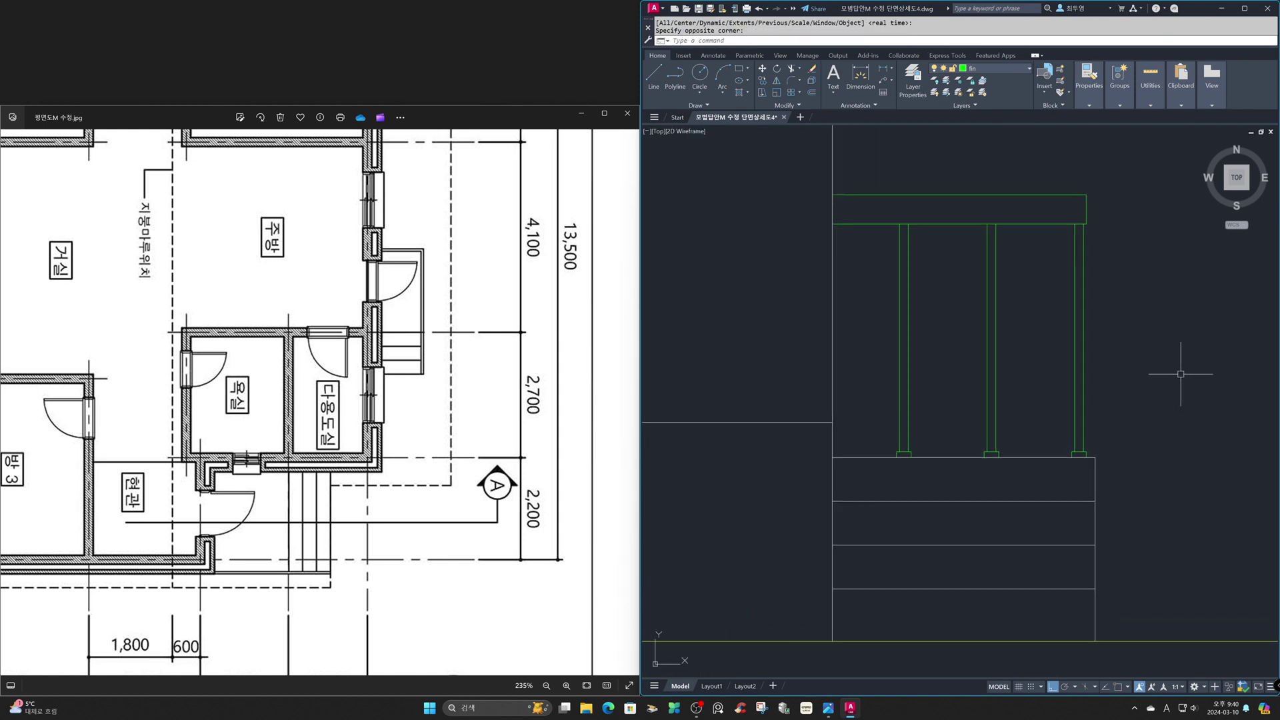
text(m)
key(Return)
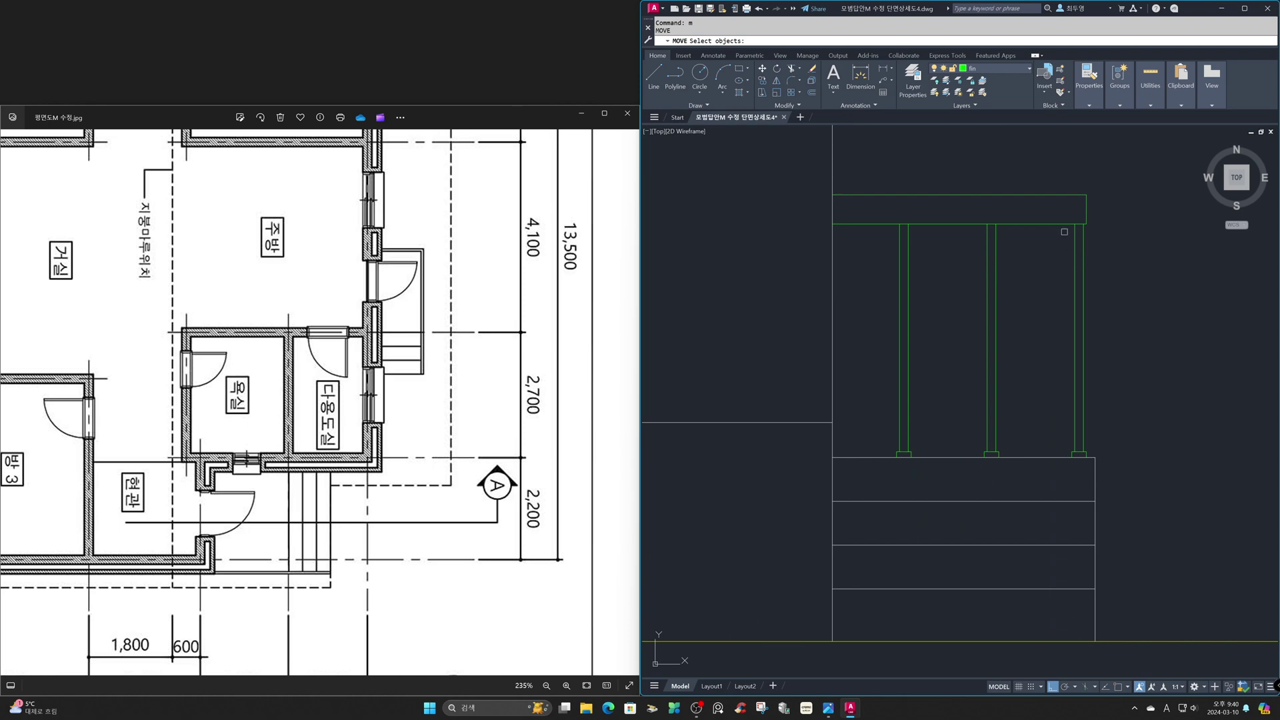
click(1038, 175)
click(1143, 487)
key(Return)
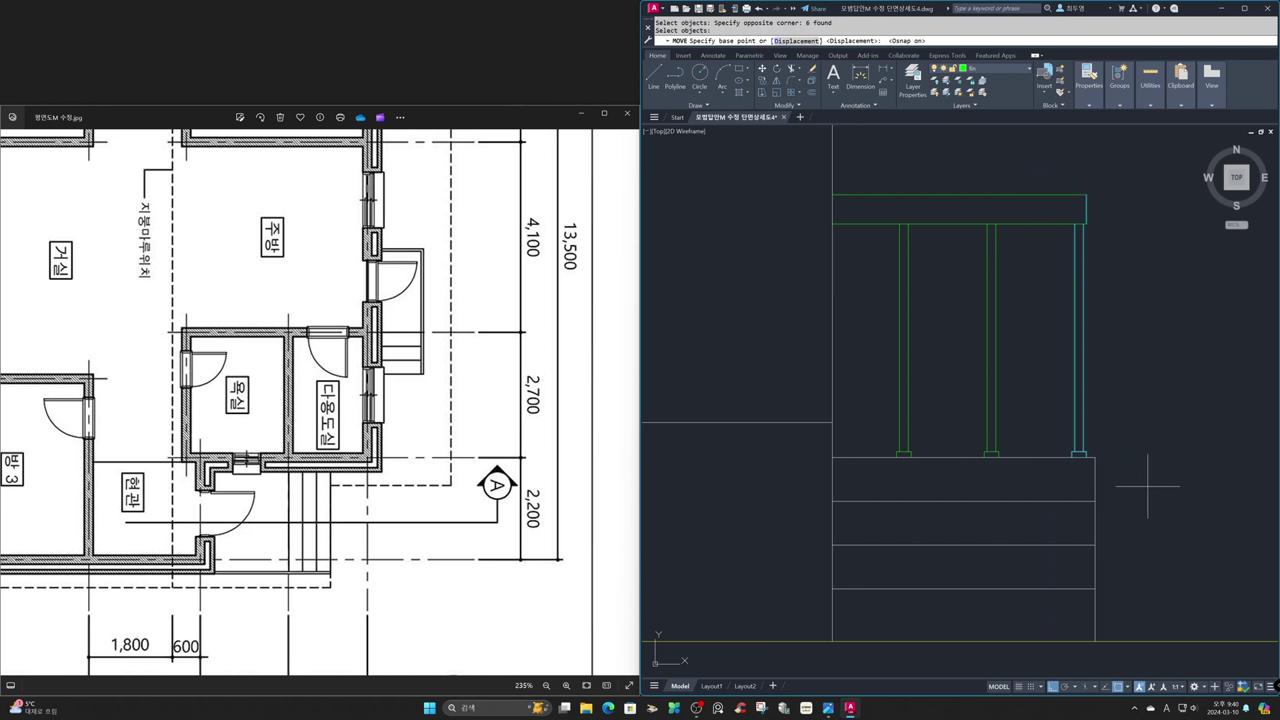
key(F3)
click(1083, 457)
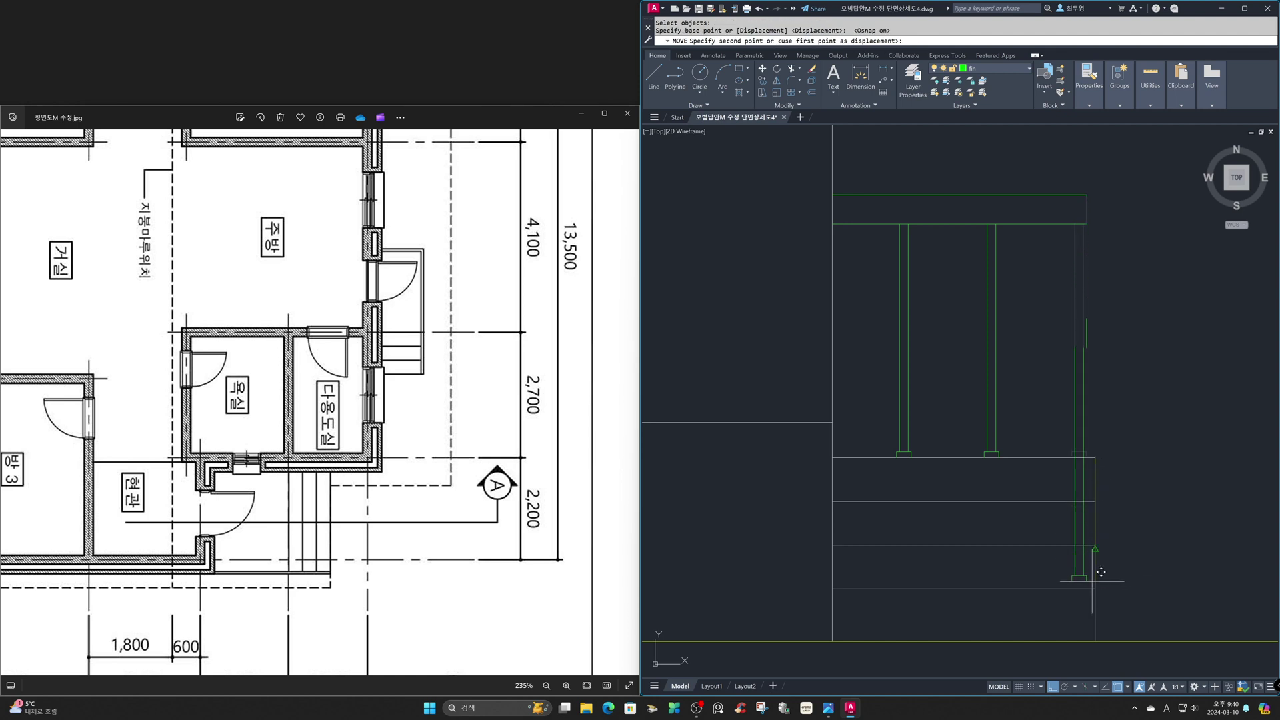
click(1095, 588)
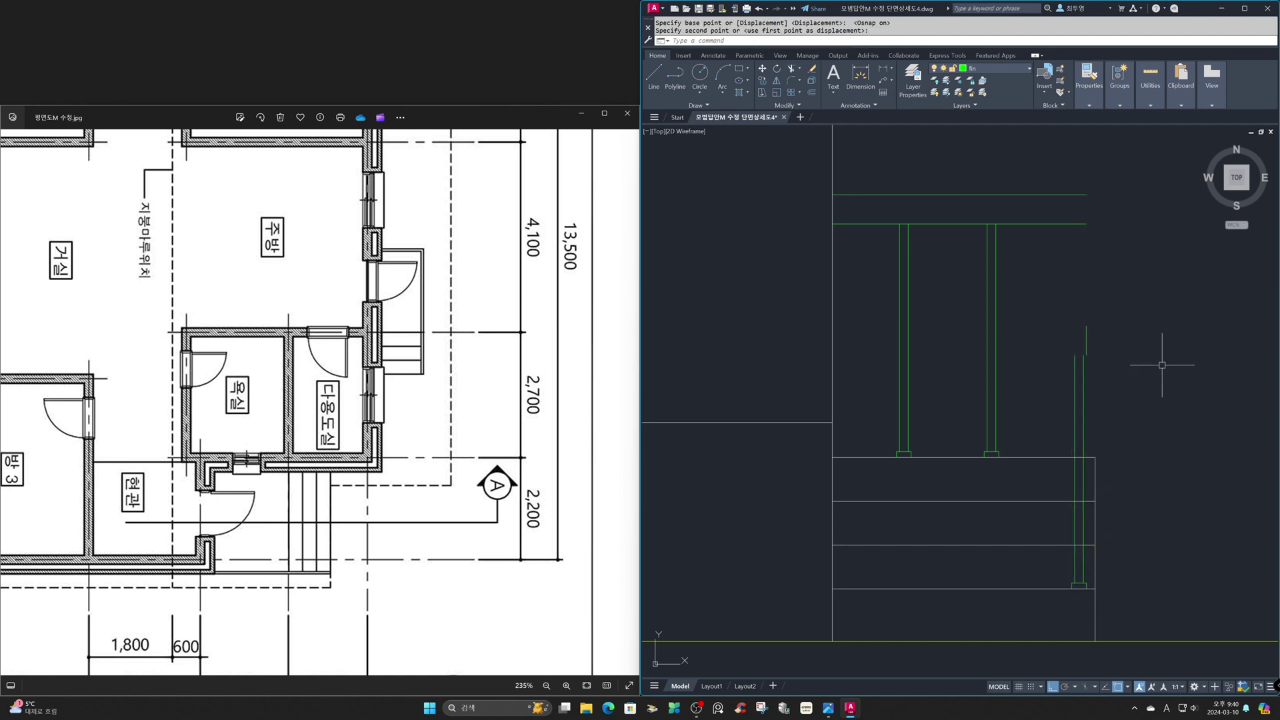
- Offset the moved handrail end line 50 inward, toward the house
key(F3)
text(o)
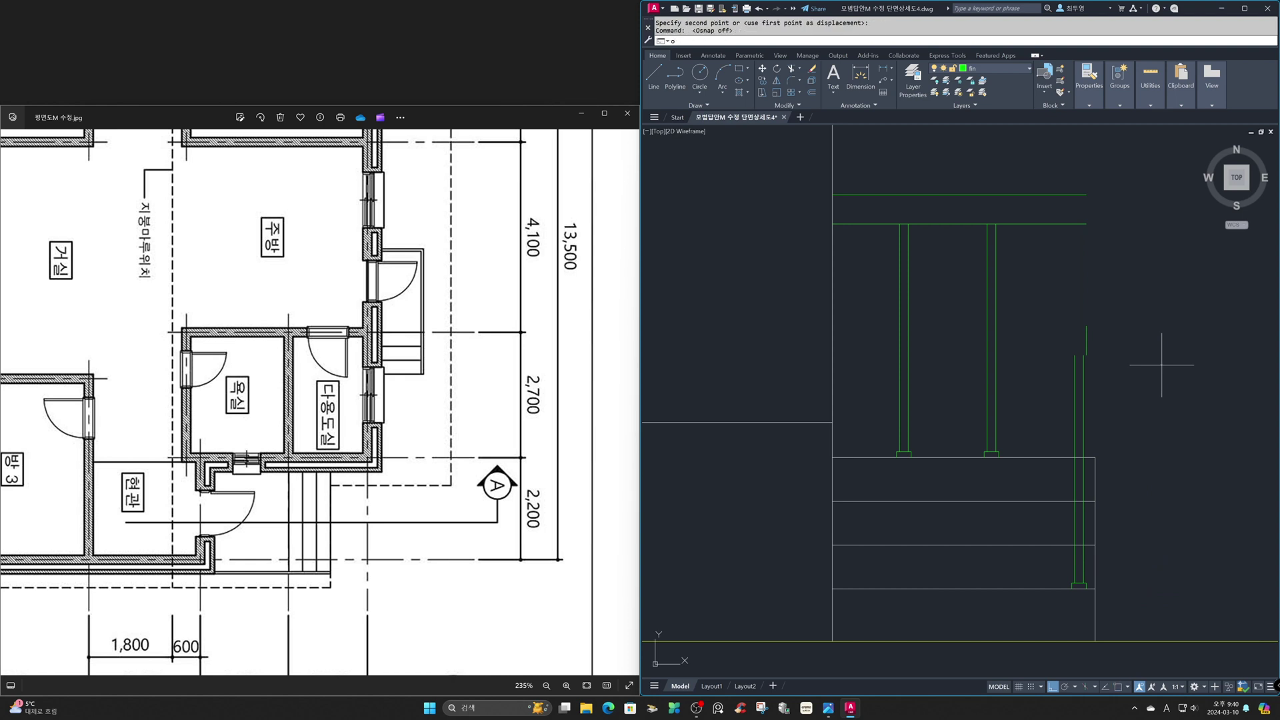
key(space)
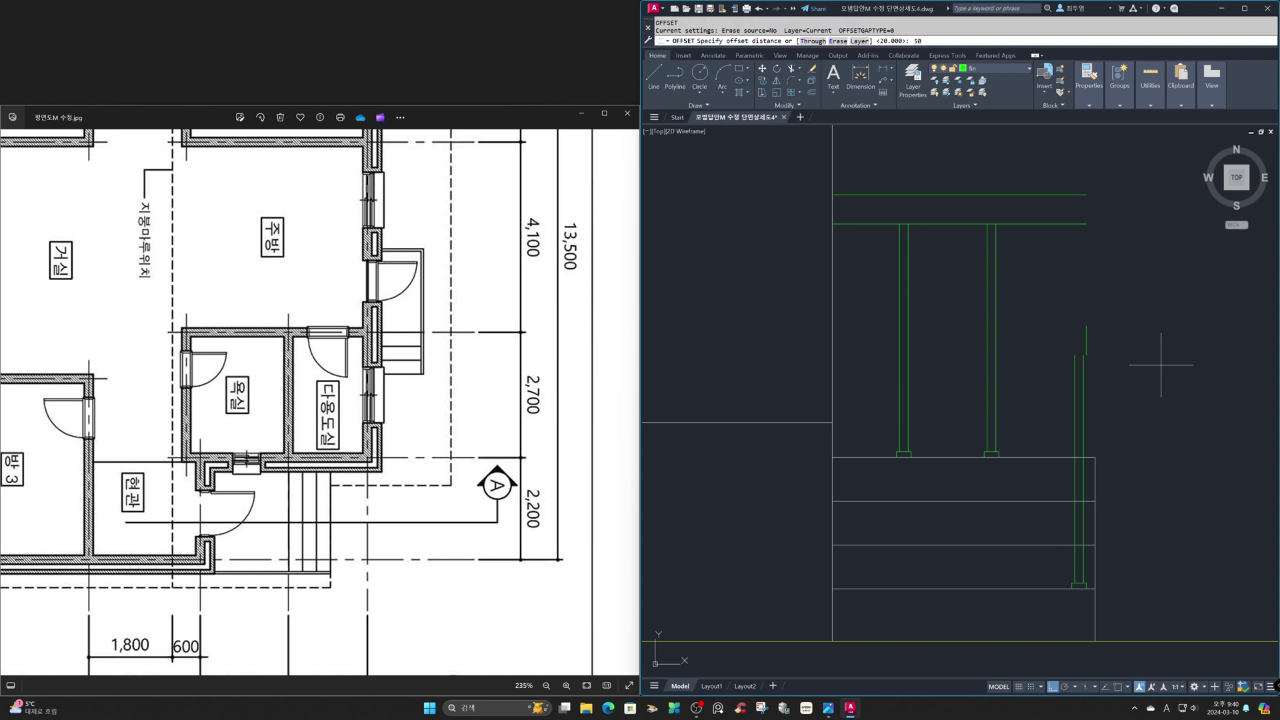
text(50)
key(Return)
click(1086, 338)
click(1034, 333)
key(Return)
- Extend both short vertical lines above the outer post up to the handrail's top edge
text(ex)
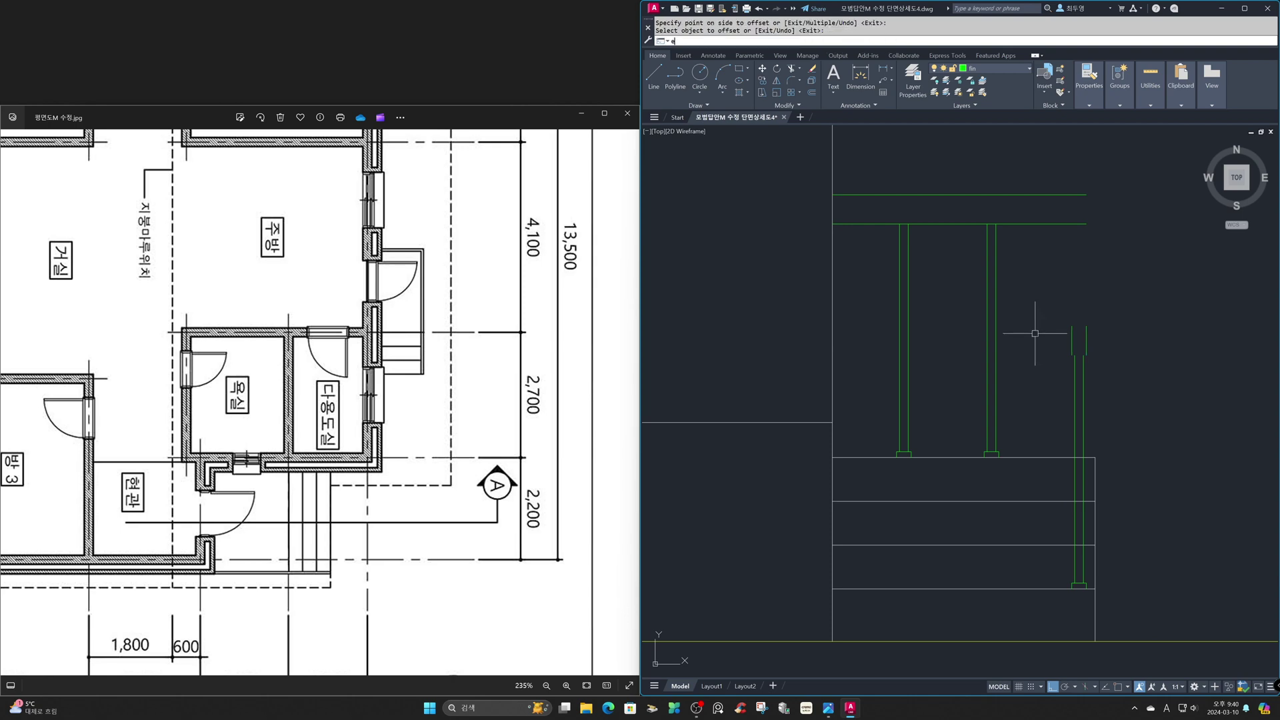
key(space)
click(1053, 197)
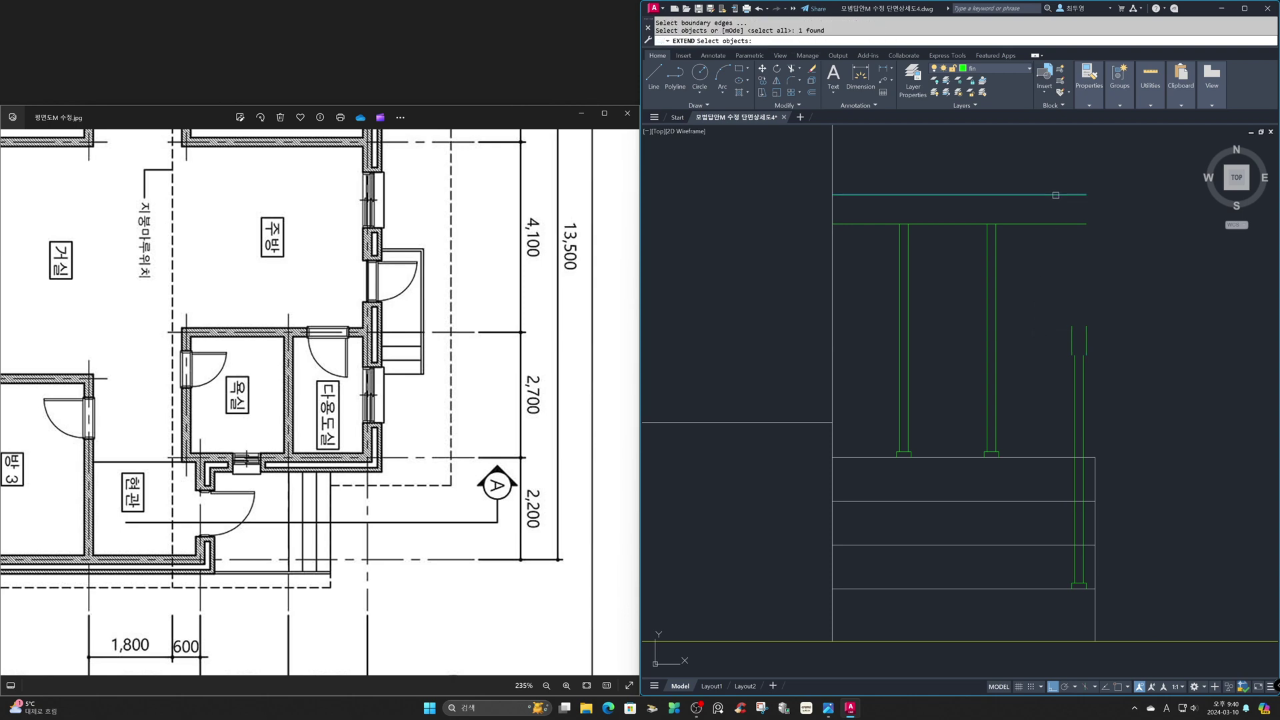
key(space)
click(1072, 330)
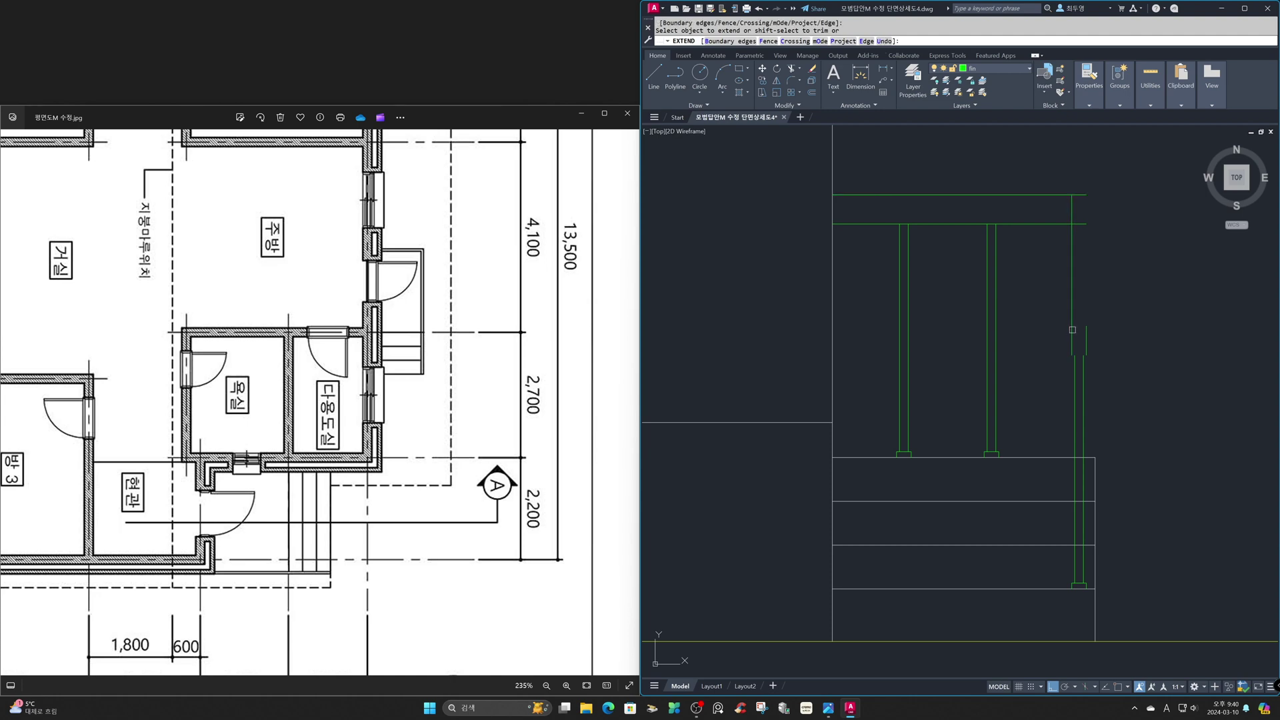
click(1087, 331)
click(1086, 331)
key(space)
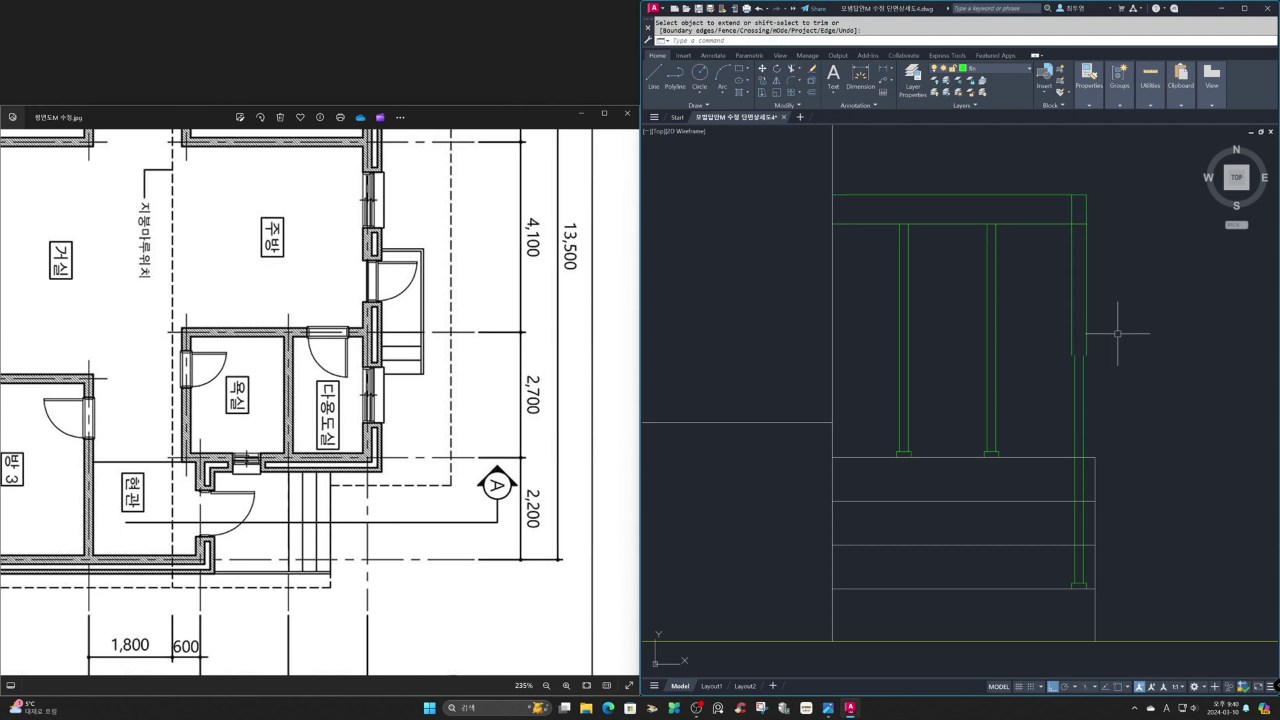
- Draw a horizontal line closing the lower ends of the two extended vertical lines
text(L)
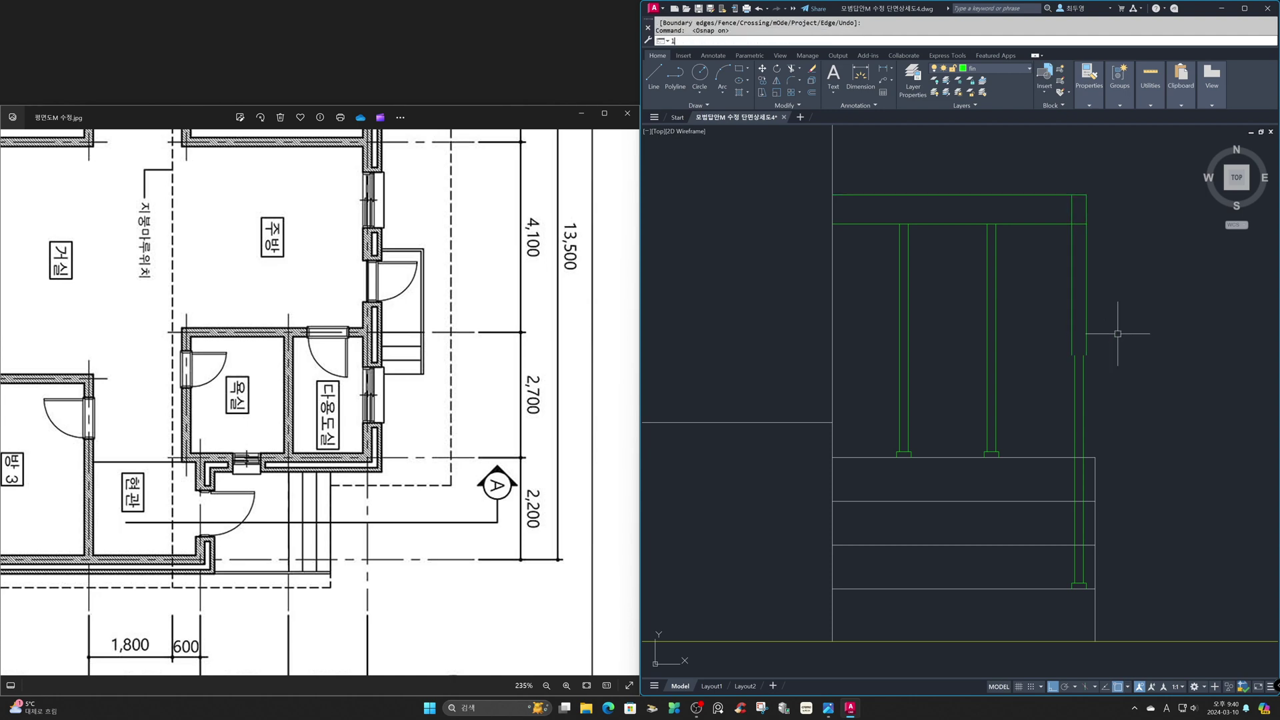
key(space)
click(1072, 355)
click(1086, 355)
key(space)
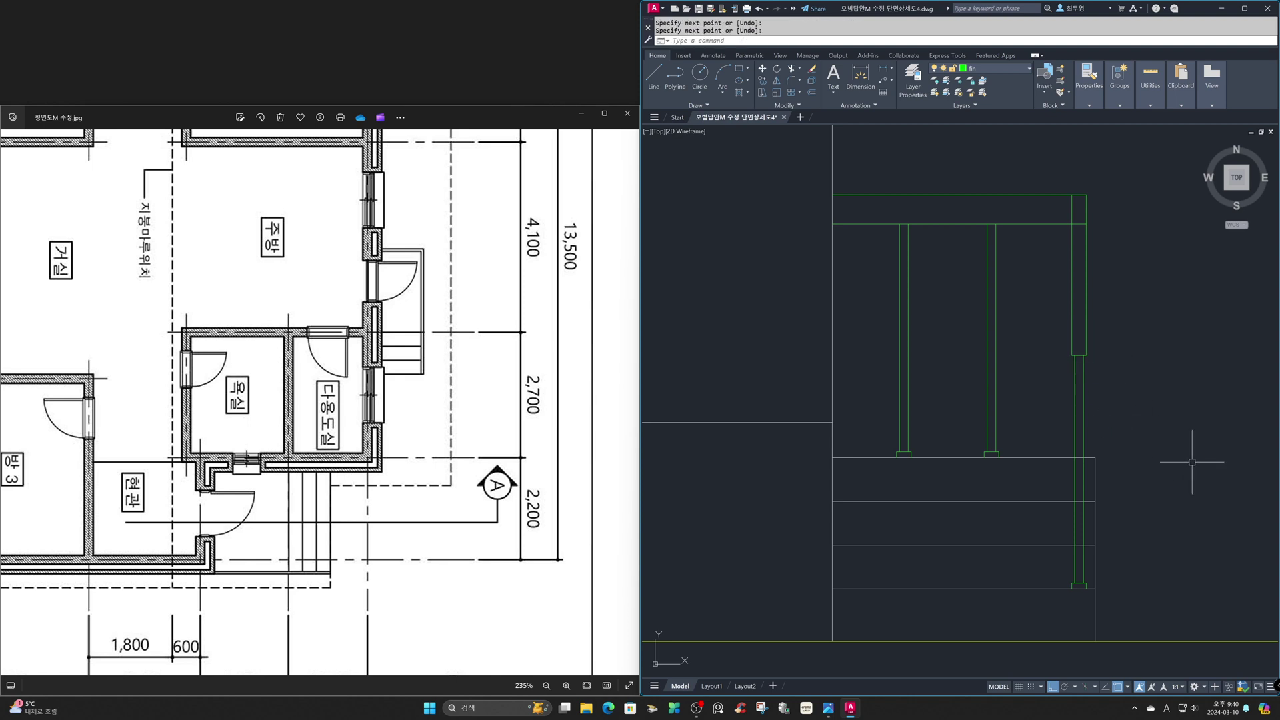
- Copy the outer post's base upward onto each higher step line and the platform's top edge
text(cp)
key(Return)
click(1054, 568)
click(1133, 598)
key(Return)
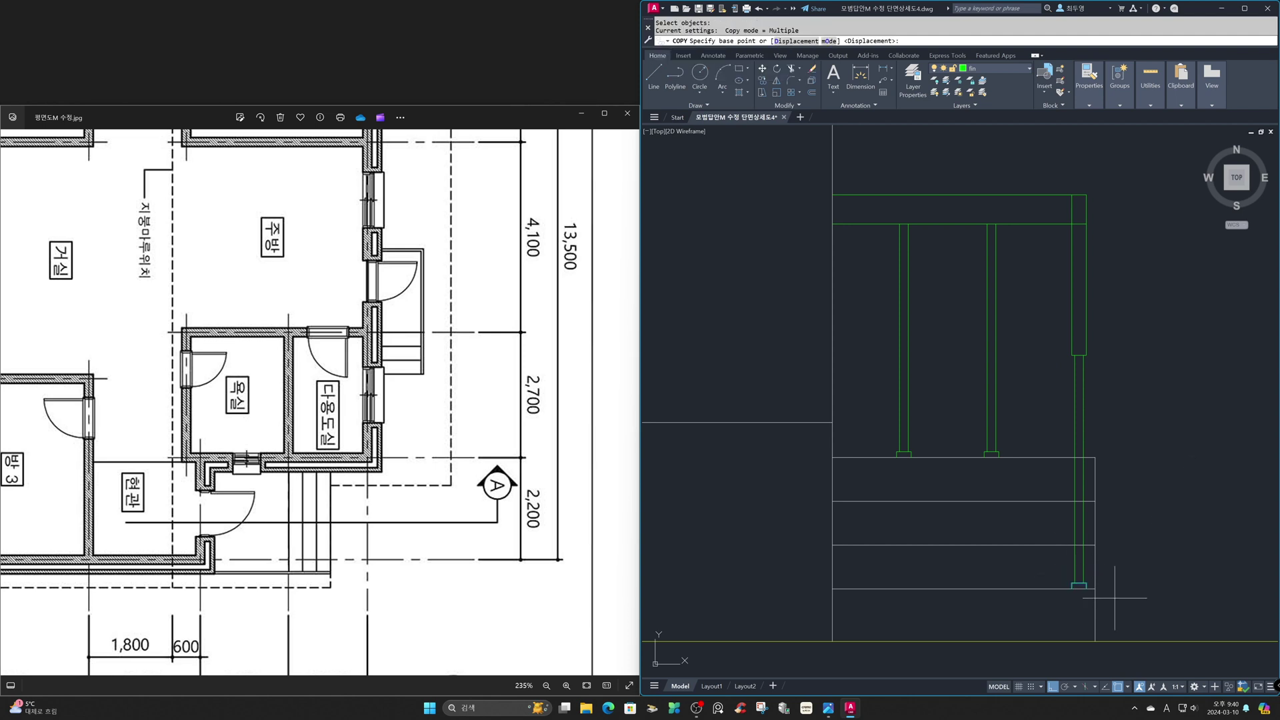
click(1094, 587)
click(1097, 545)
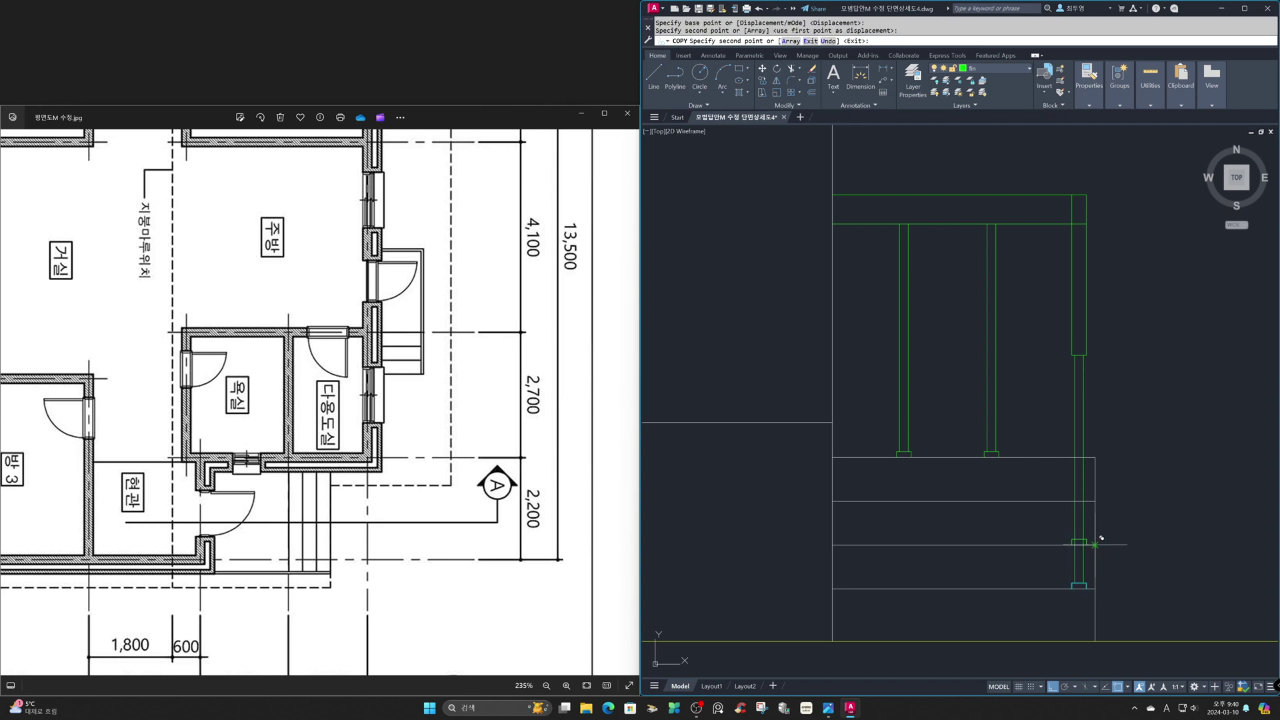
click(1117, 457)
key(Return)
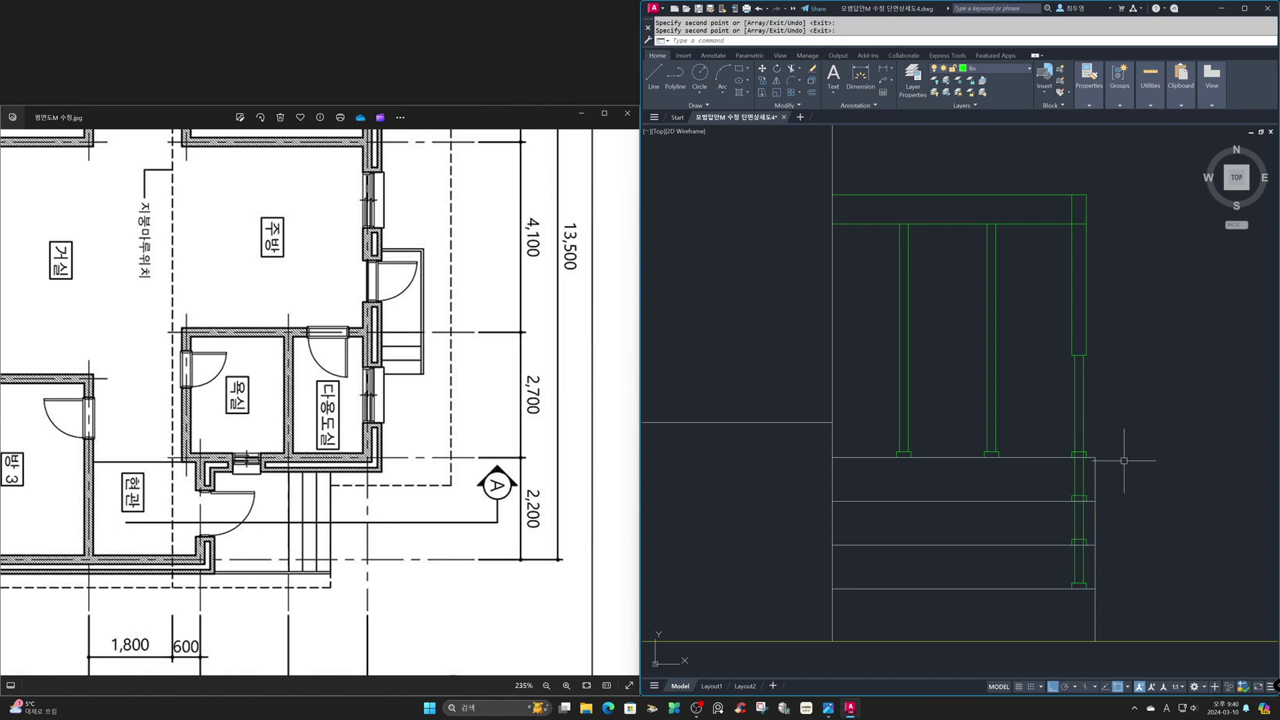
- Trim the handrail's lower edge inside the vertical end piece and the step and base lines crossing the outer post
text(tr)
key(Return)
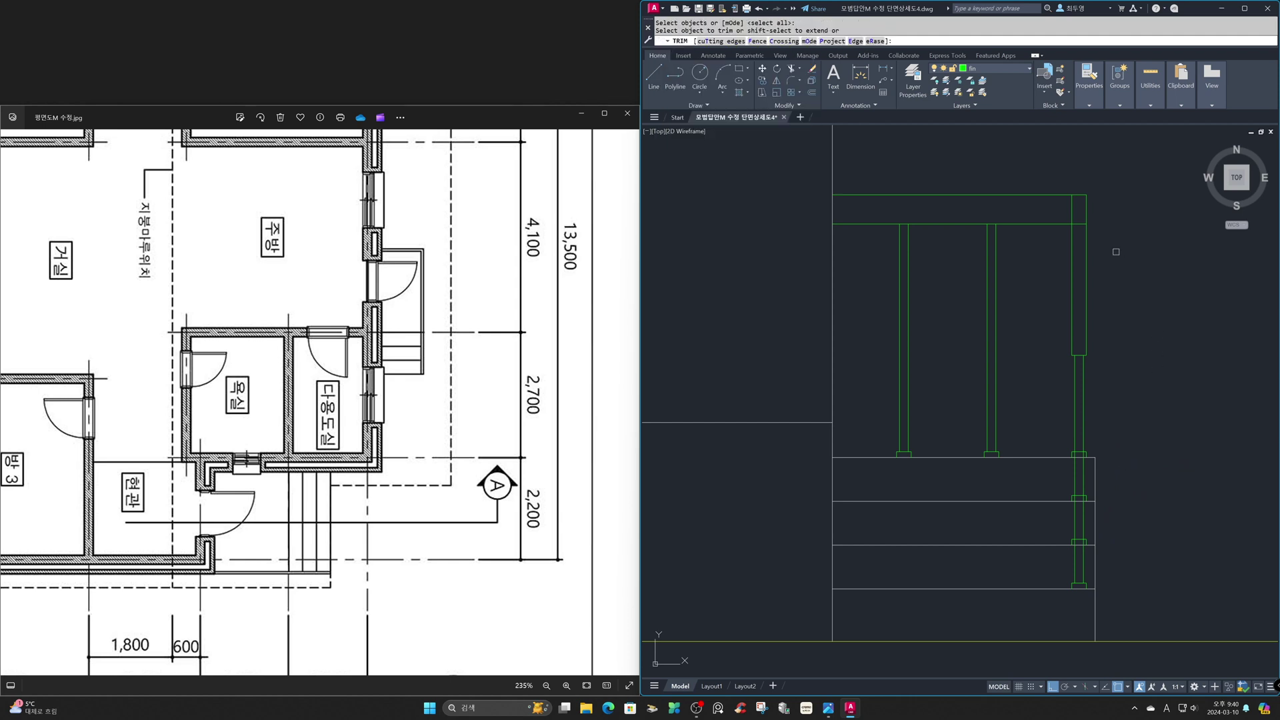
click(1078, 227)
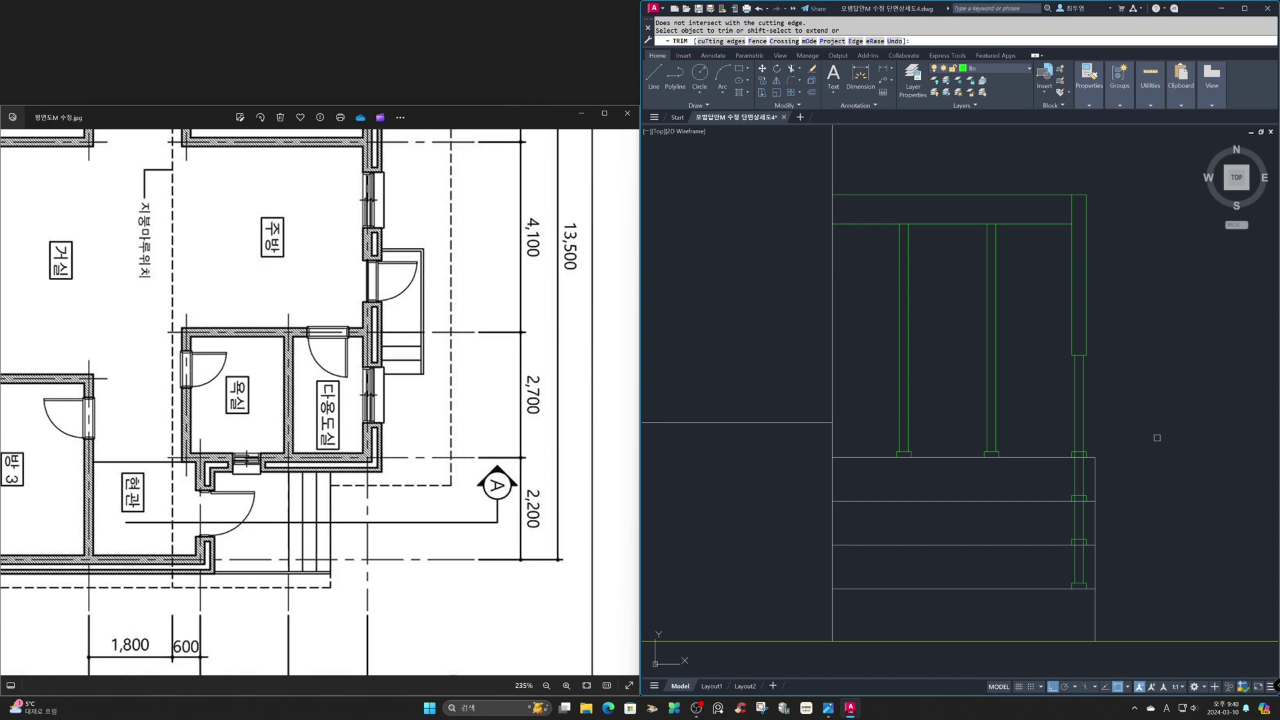
key(Return)
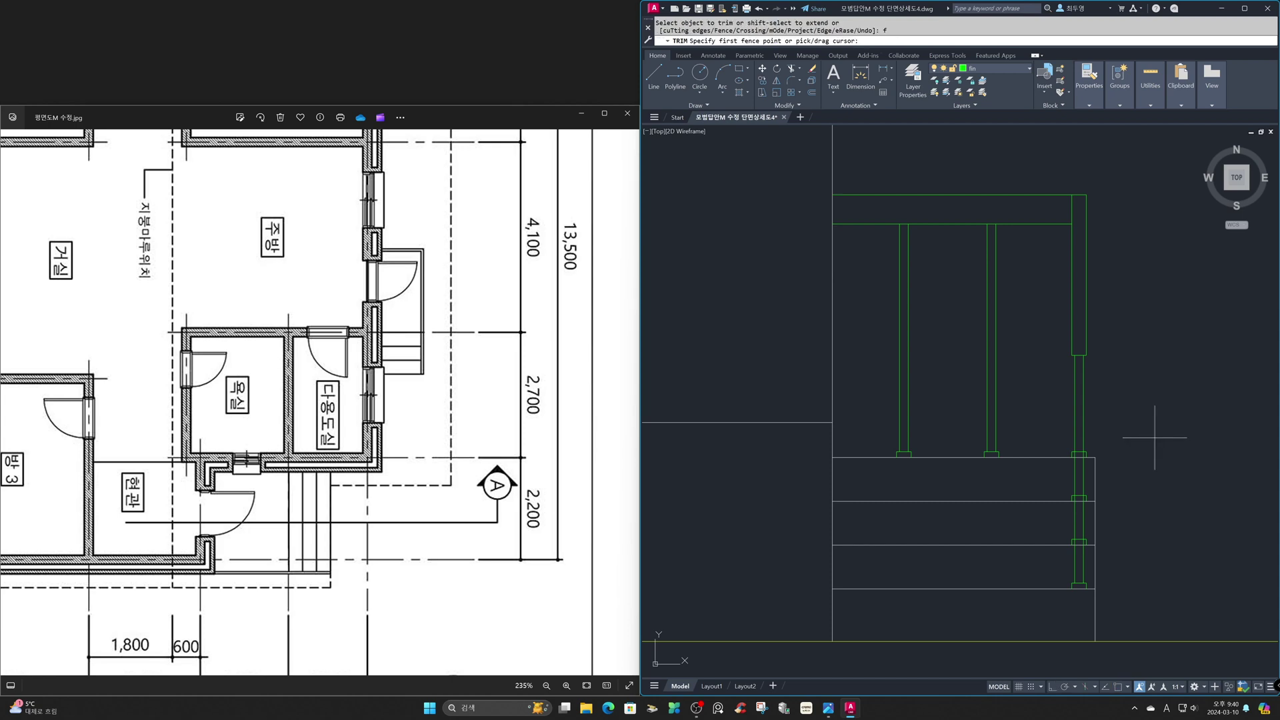
click(1079, 438)
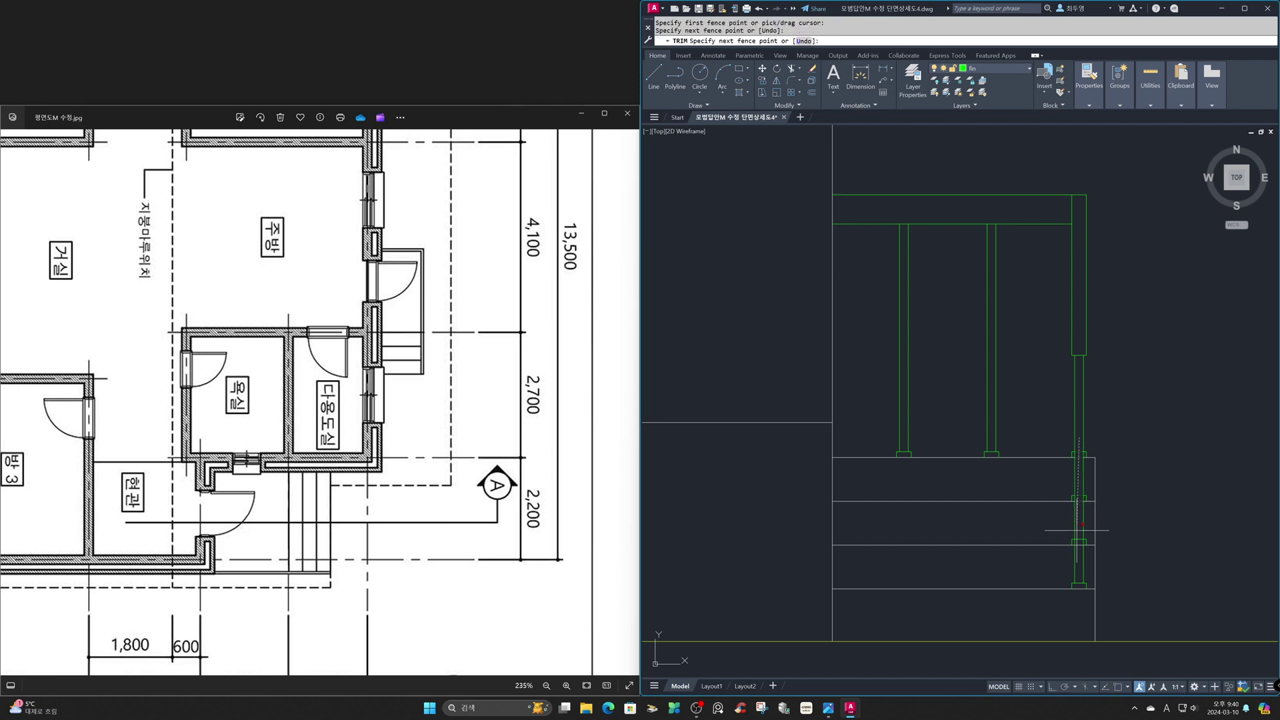
click(1079, 579)
key(Return)
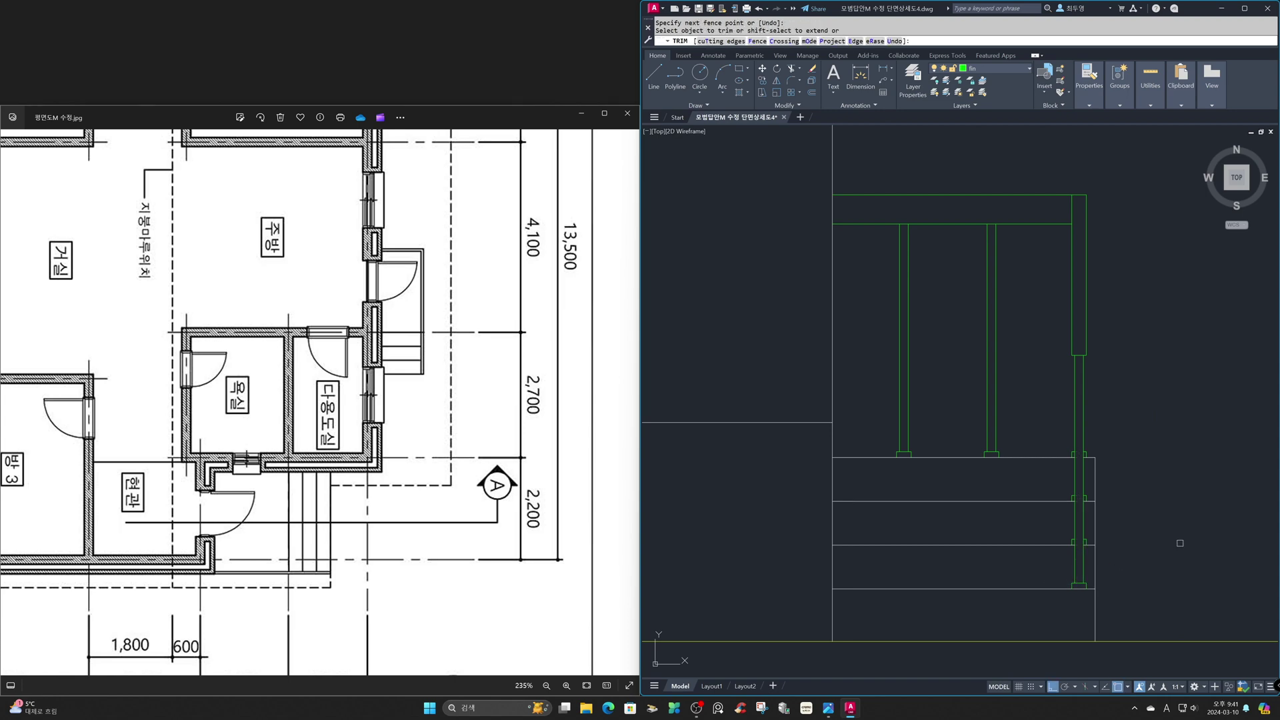
key(Return)
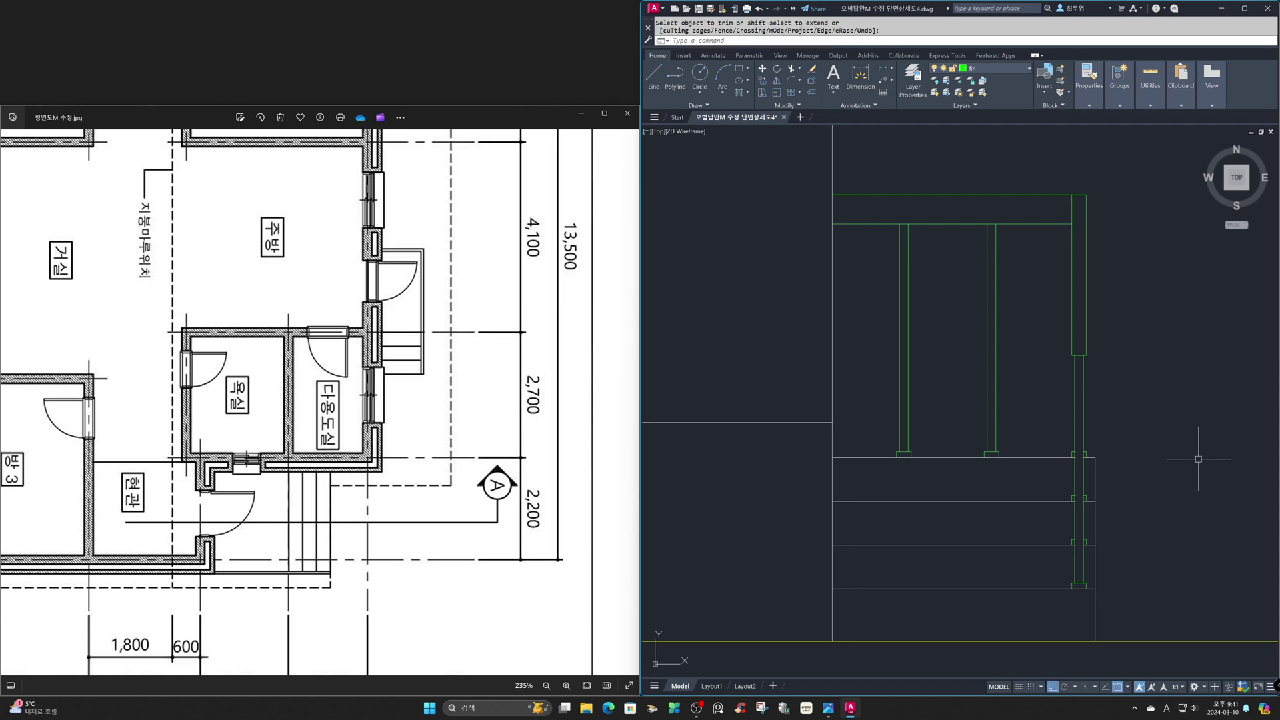
- Offset the bottom line of the handrail's vertical end piece 100 upward
key(F3)
text(o)
key(Return)
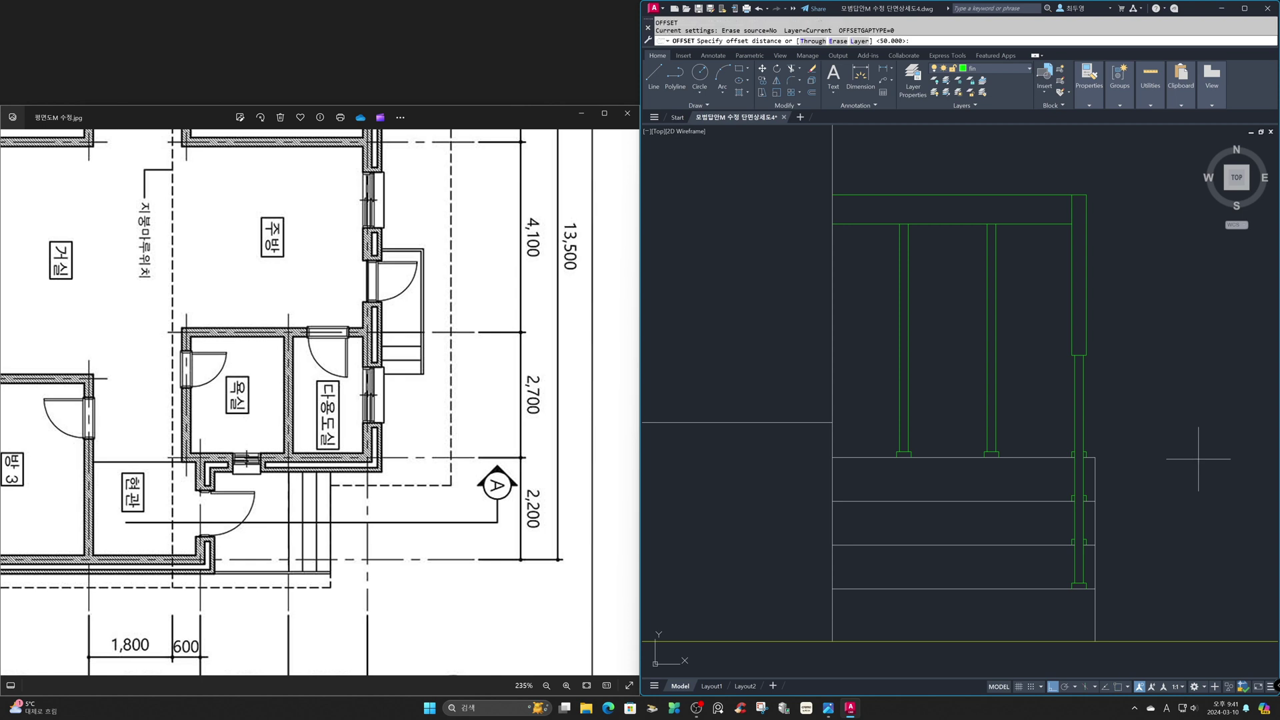
key(Return)
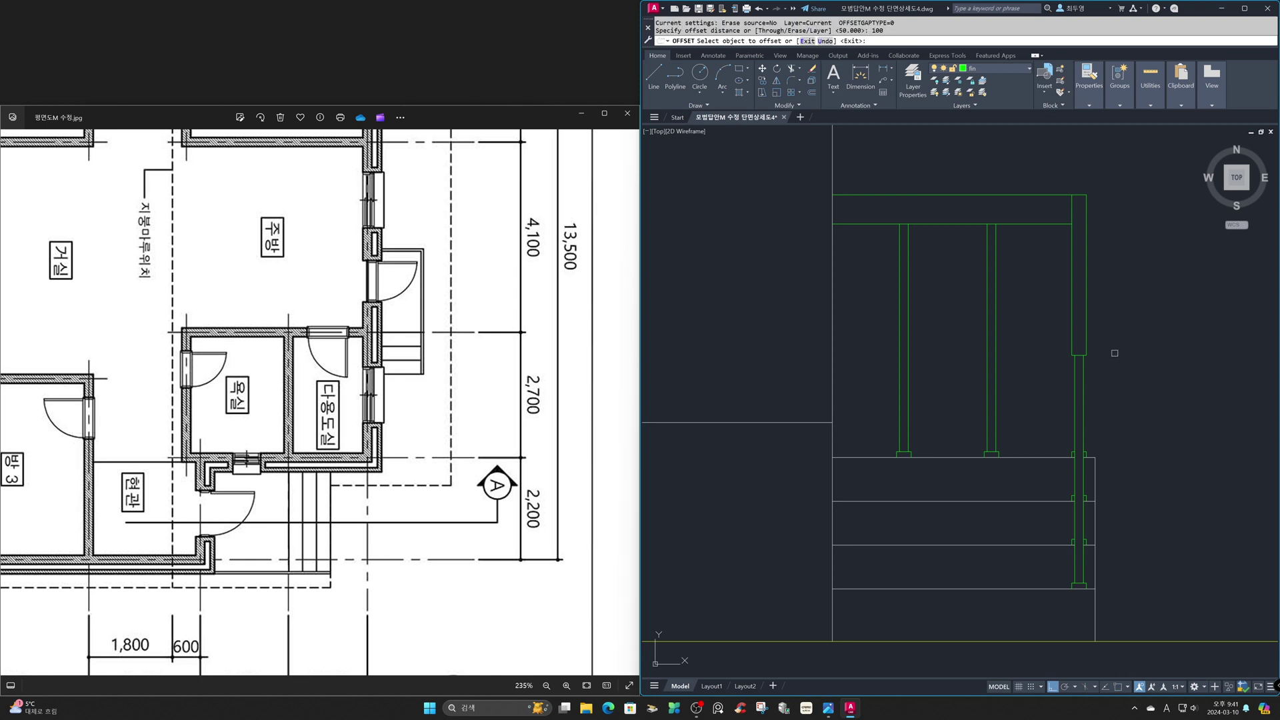
click(1078, 355)
click(1078, 342)
key(Return)
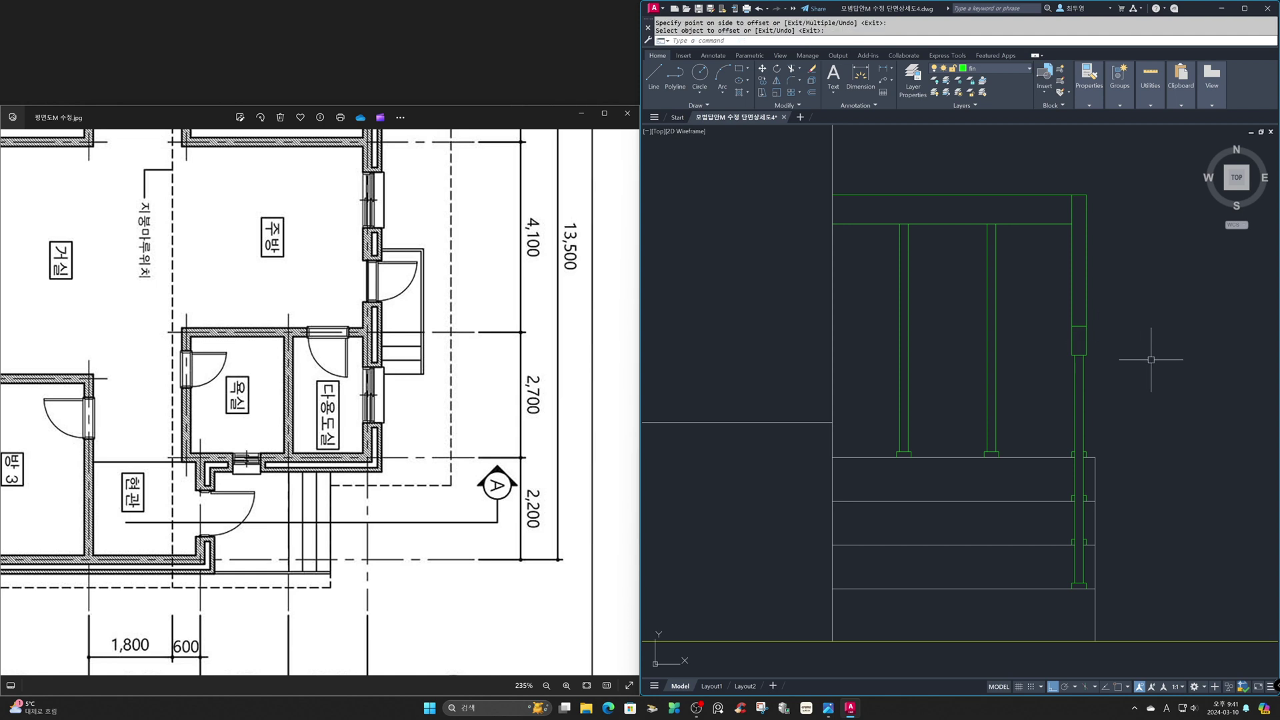
- Return to the earlier view showing the whole section drawing within its sheet border
text(z)
key(Return)
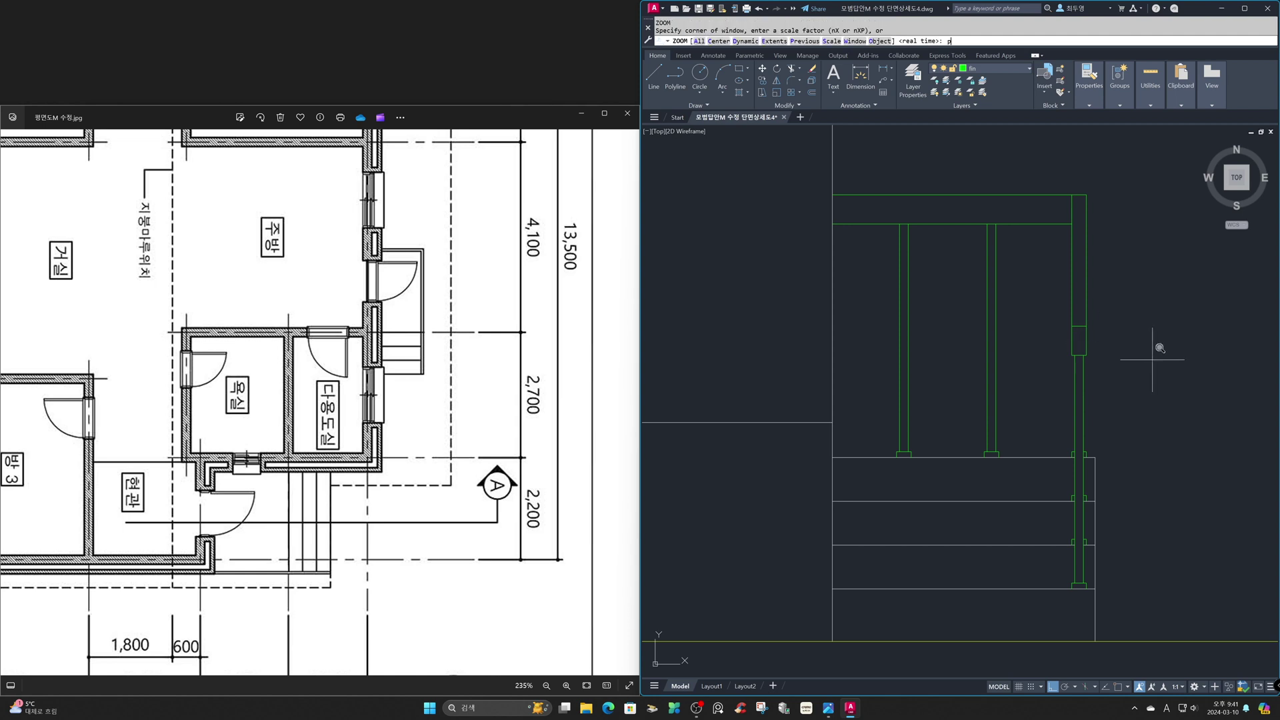
key(Return)
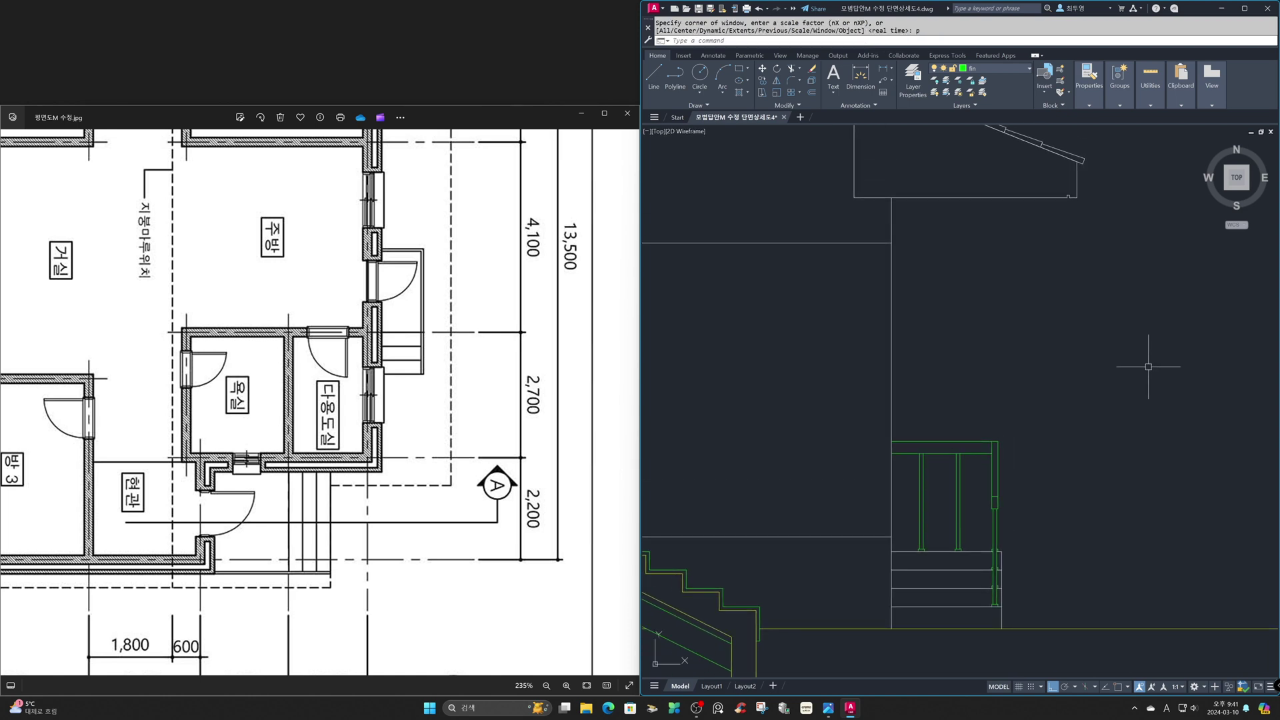
text(z)
key(Return)
text(p)
key(Return)
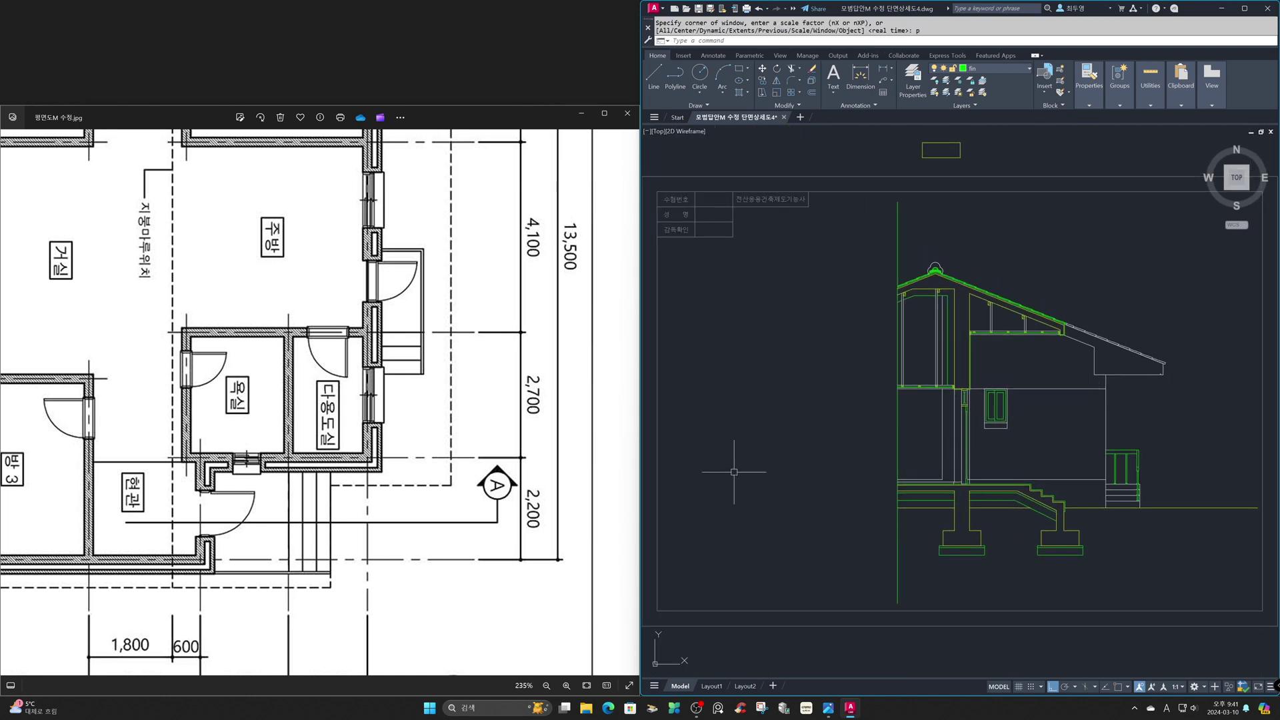
- Show the section detail as the reference image and thaw the cen layer in the drawing
click(390, 466)
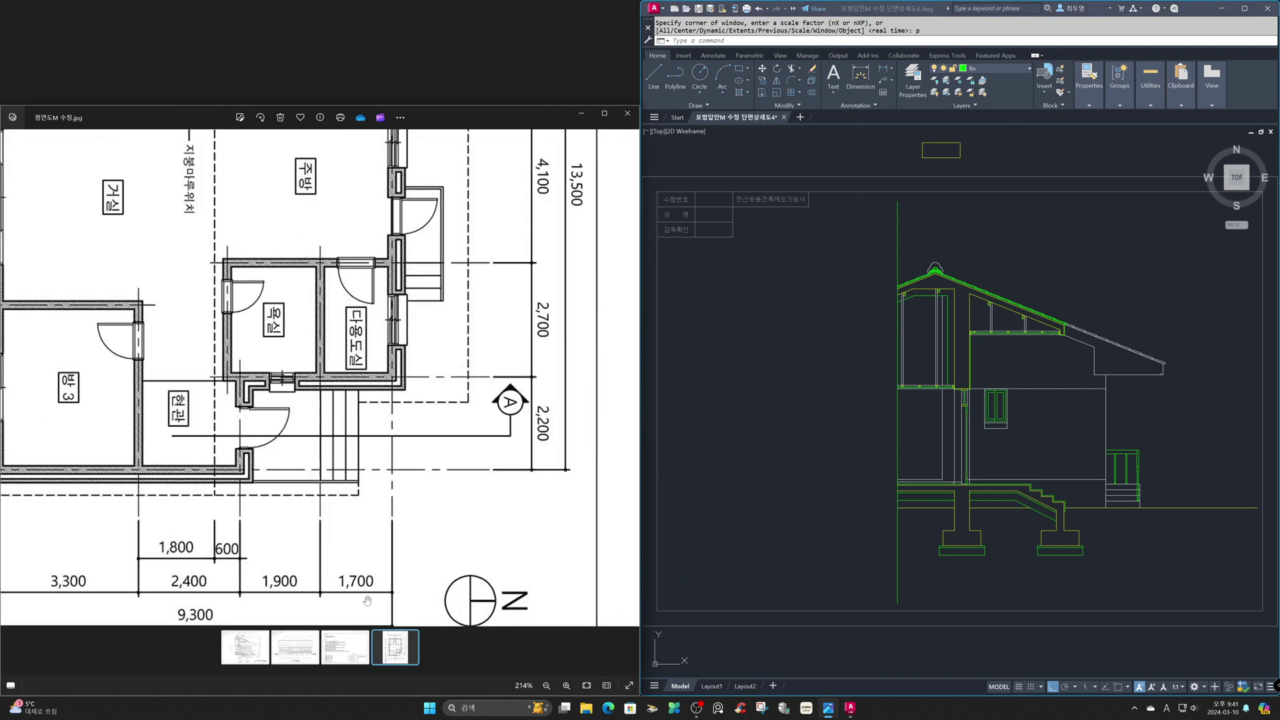
click(290, 650)
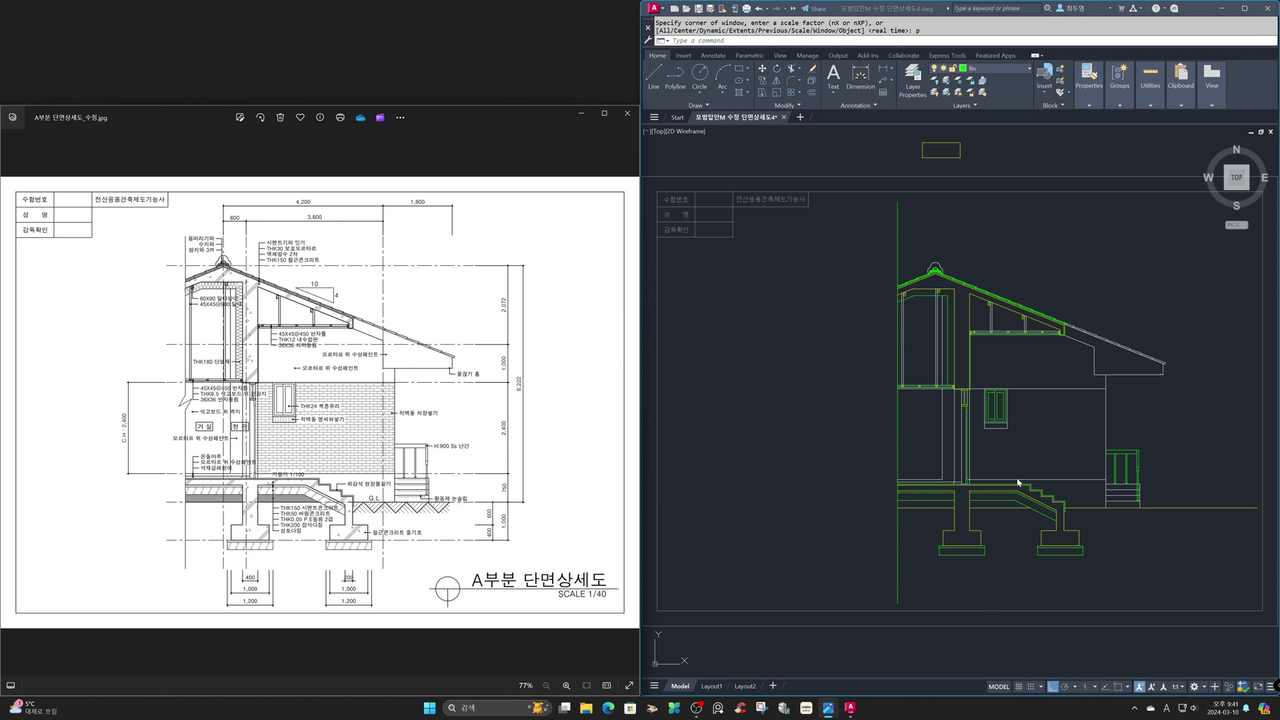
click(1011, 69)
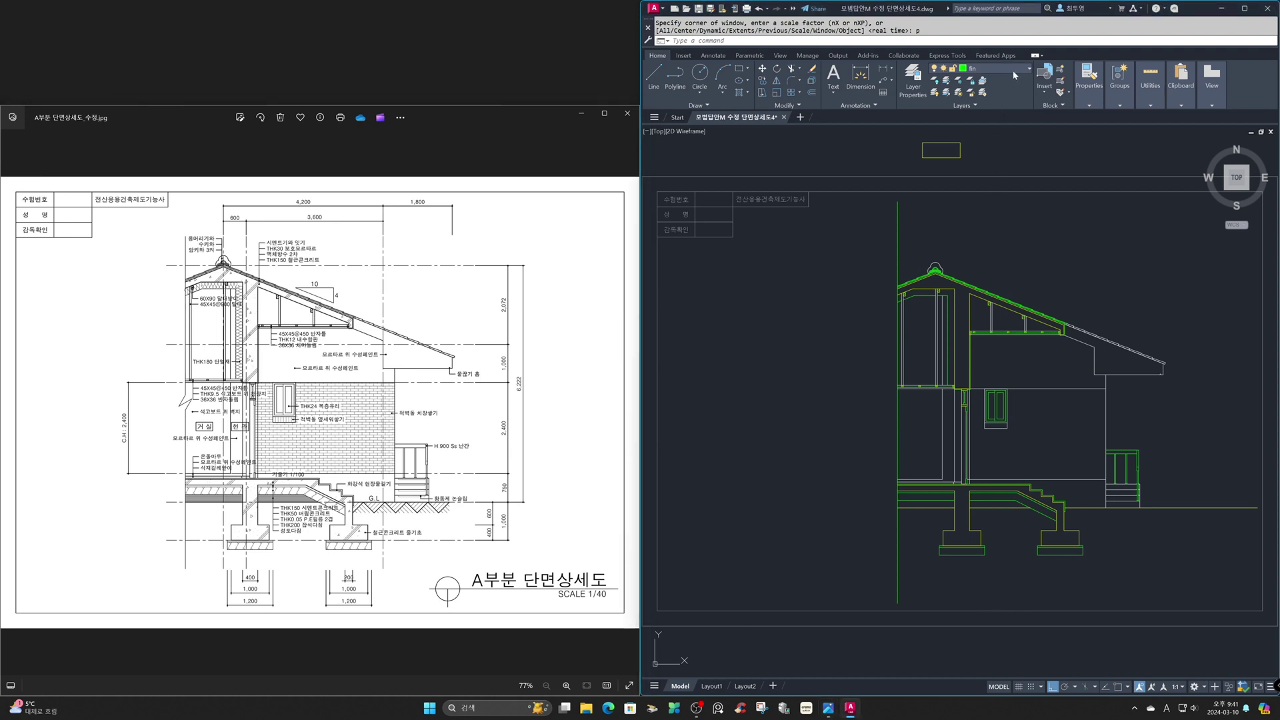
click(991, 69)
click(945, 93)
click(839, 340)
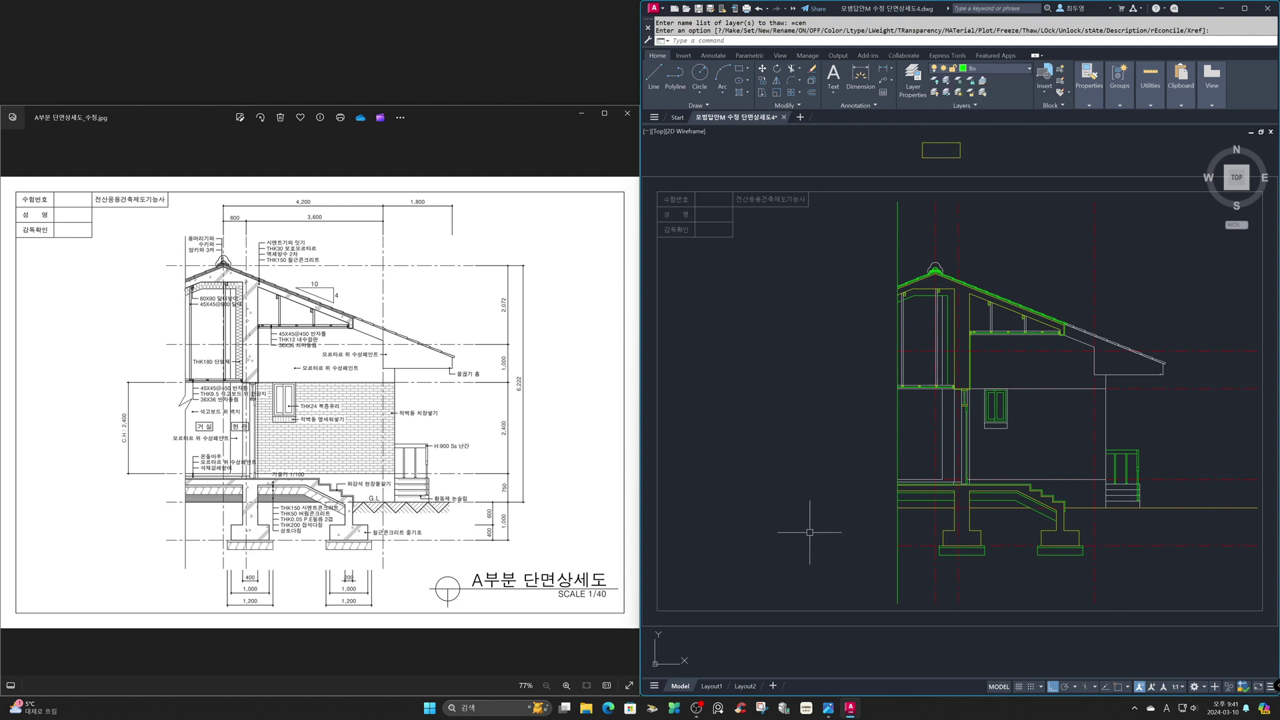
- On the sec layer, draw a 400 mm horizontal line below the ground line, beneath the entrance steps
text(z)
key(Return)
click(1044, 435)
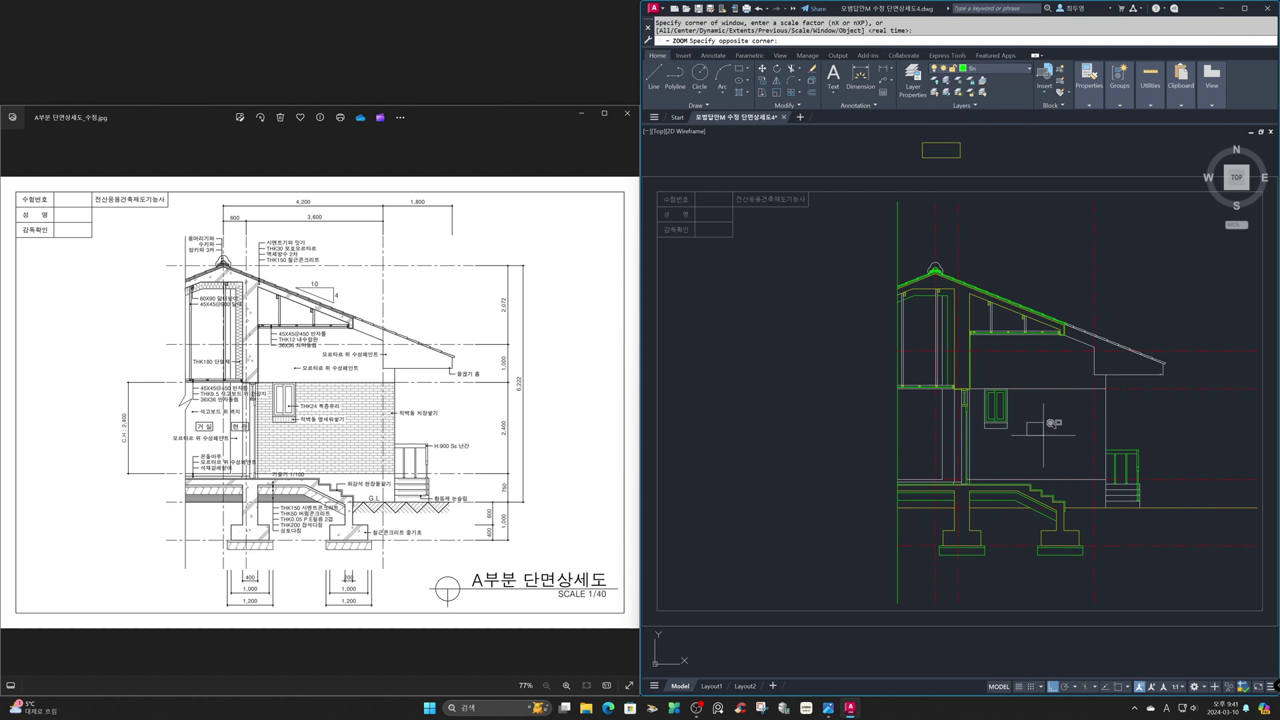
click(1246, 537)
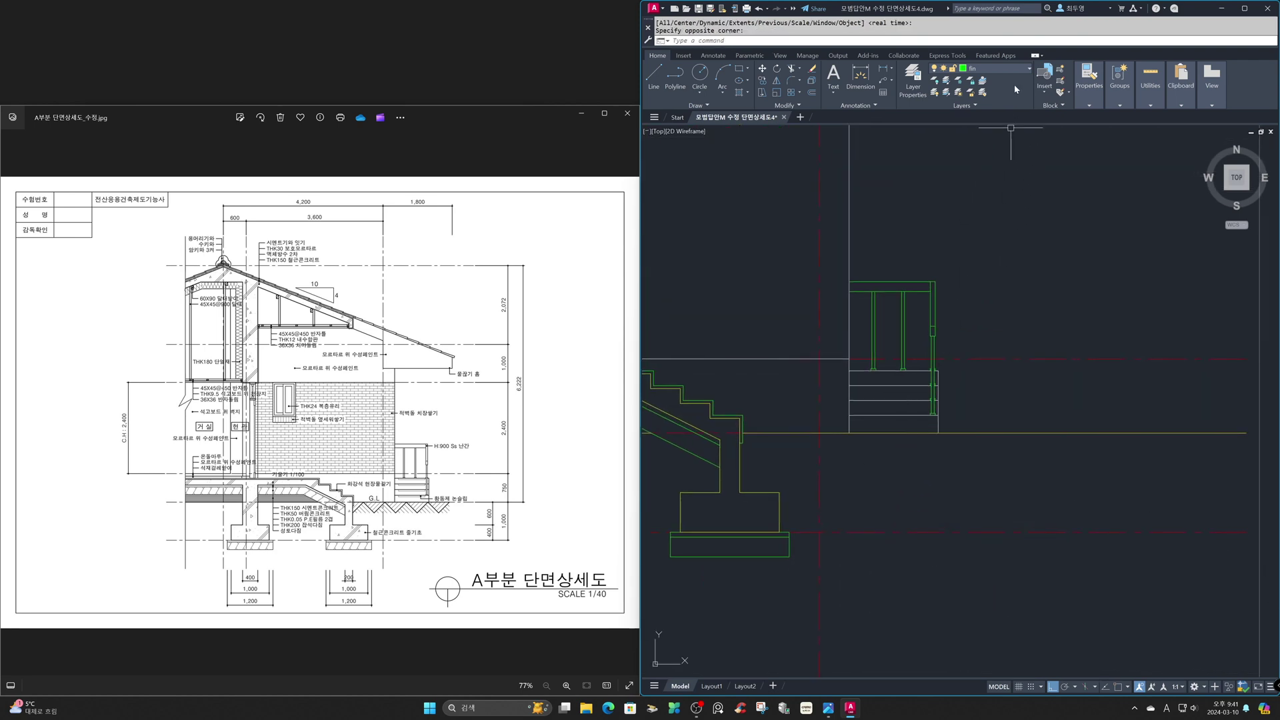
click(1014, 68)
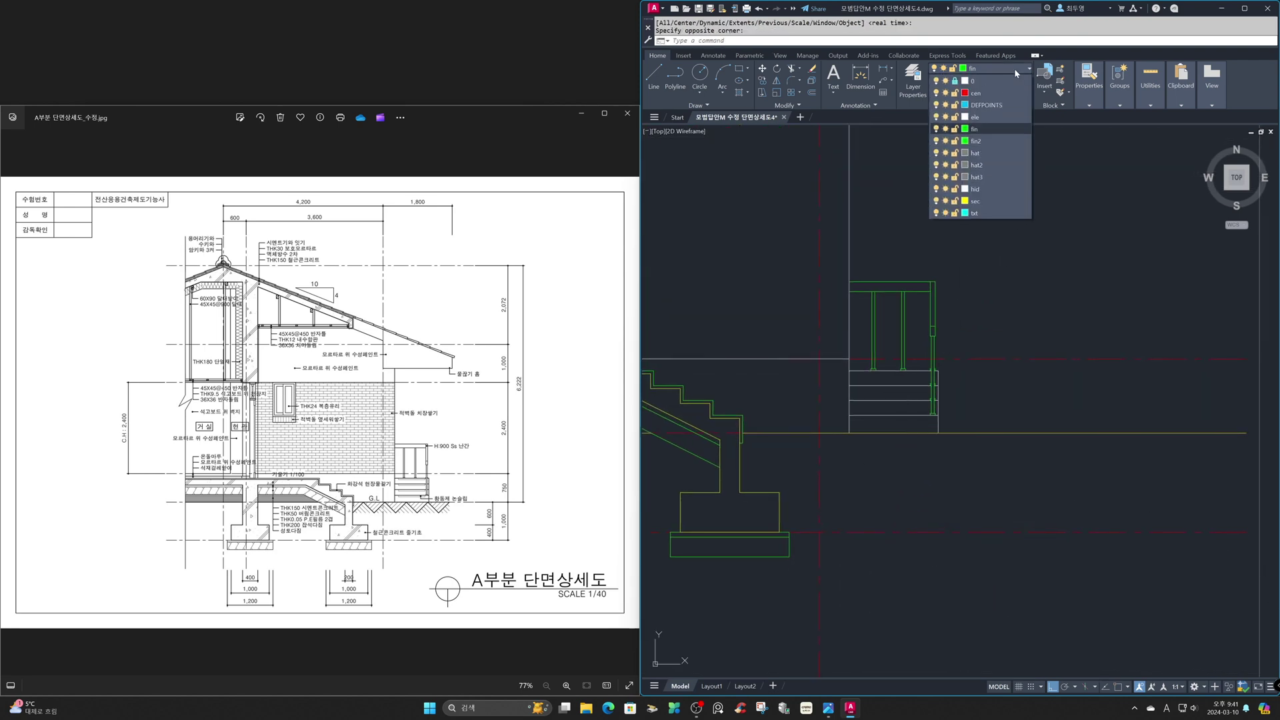
click(1000, 200)
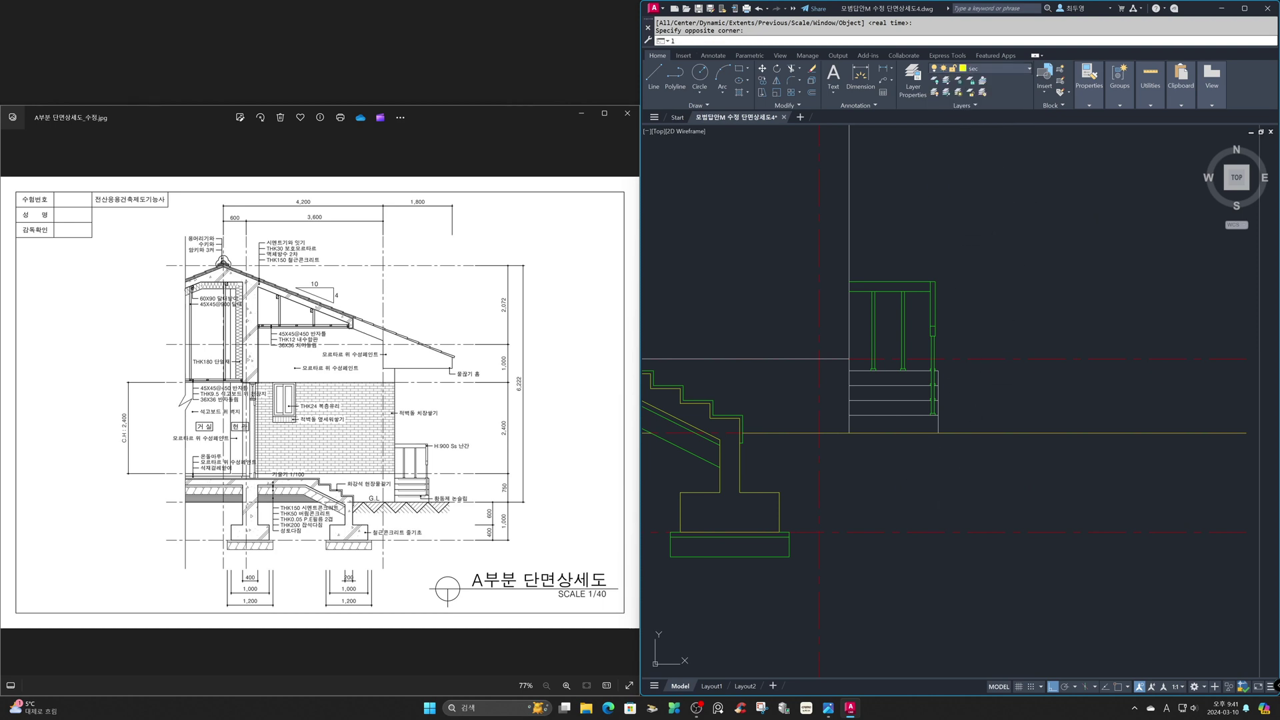
key(Return)
click(878, 482)
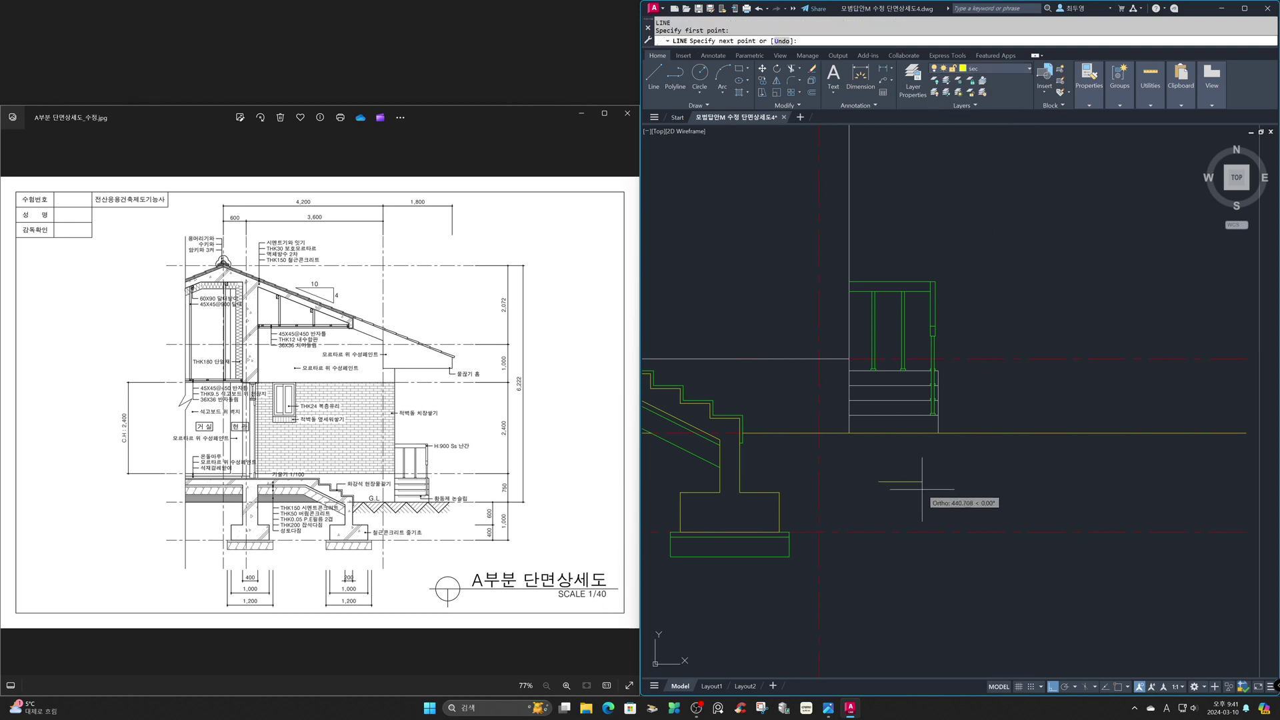
text(400)
key(Return)
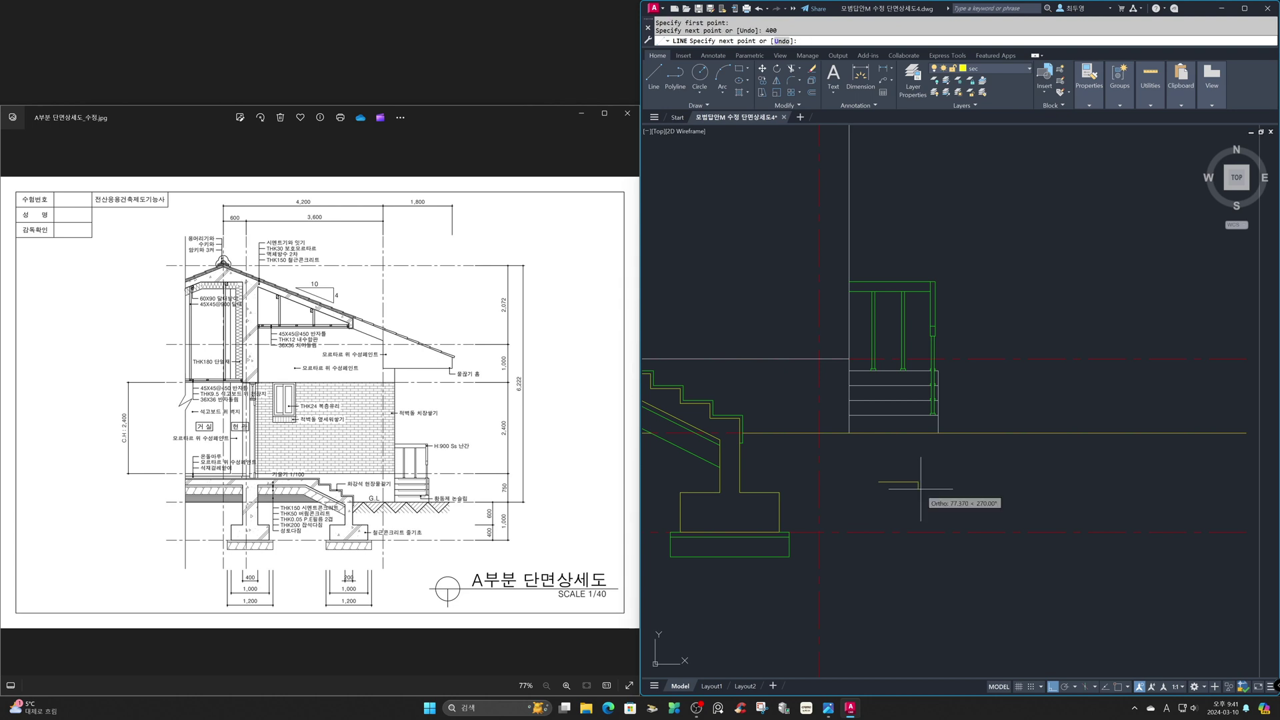
key(Return)
- Rotate the new 400 mm line by -45 degrees about its left endpoint
text(m)
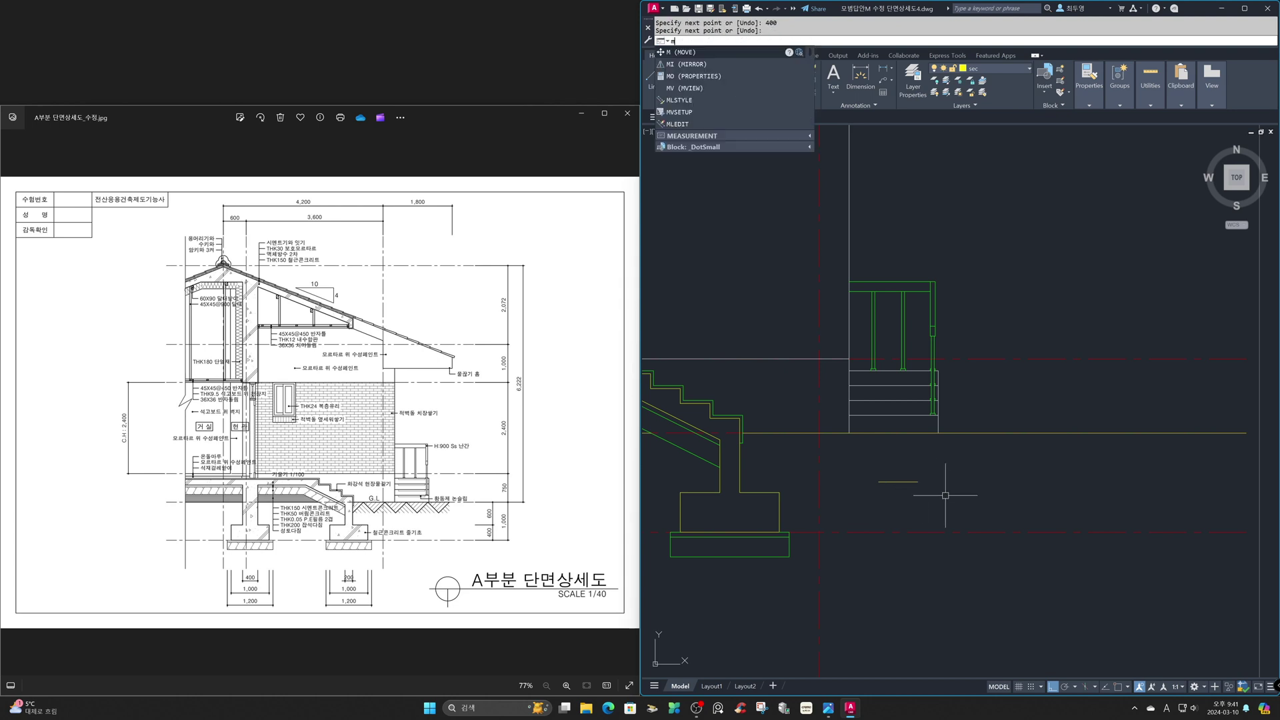
key(Escape)
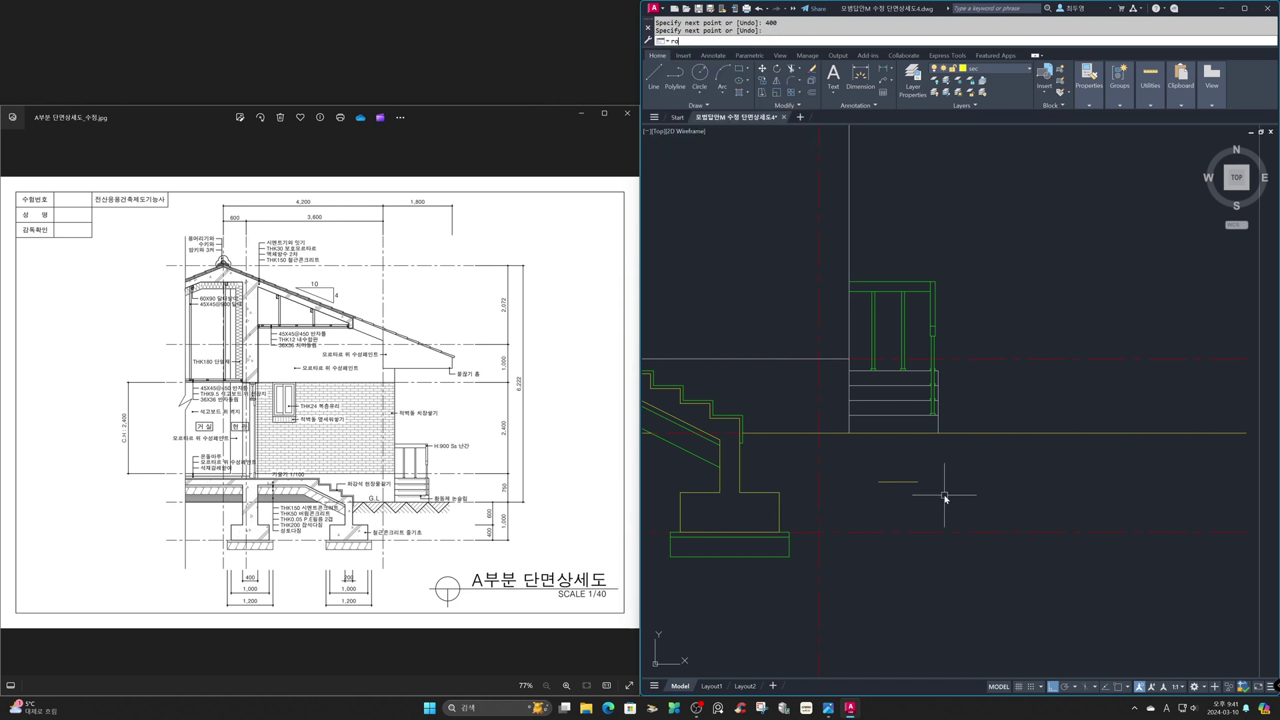
key(Return)
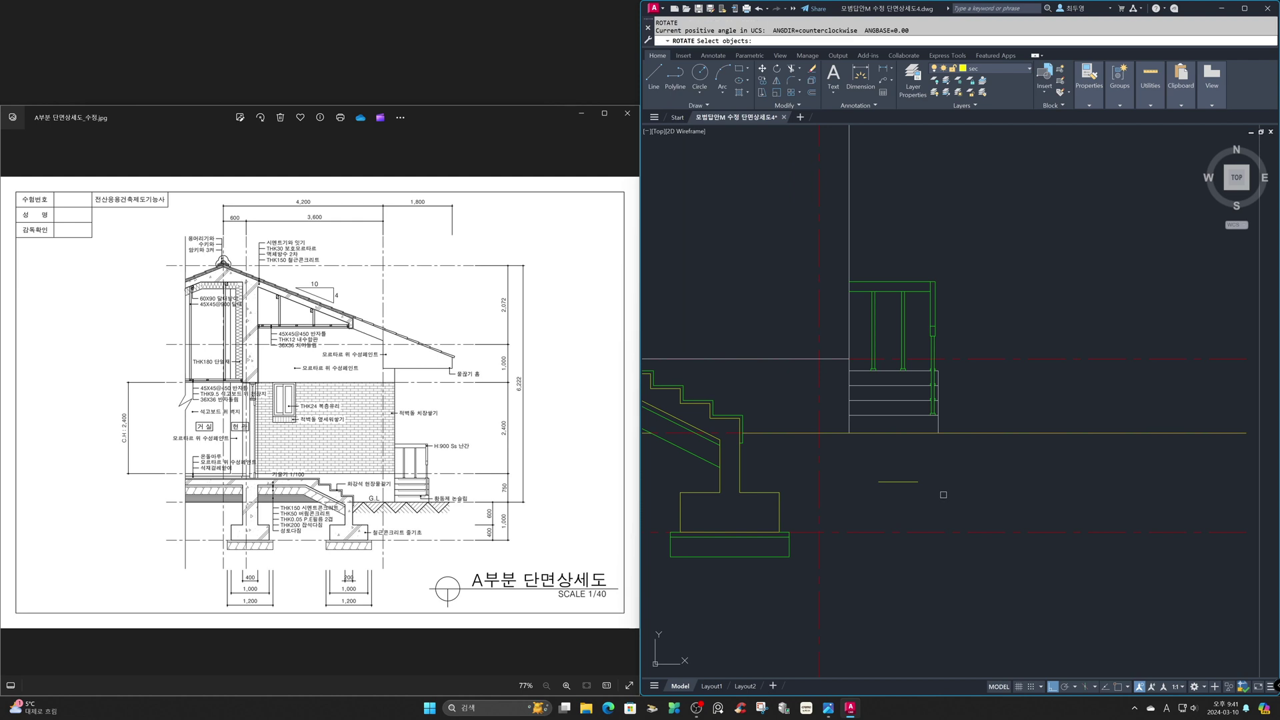
text(l)
key(Return)
key(Return)
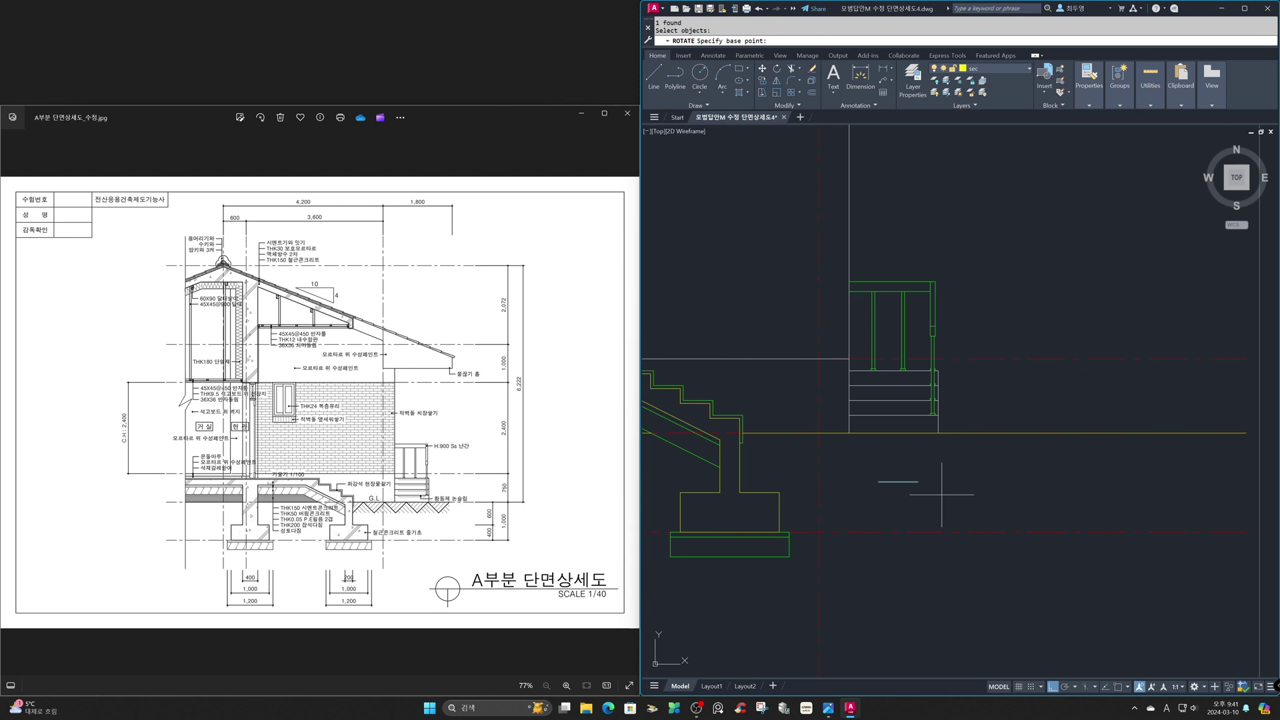
key(F3)
click(880, 482)
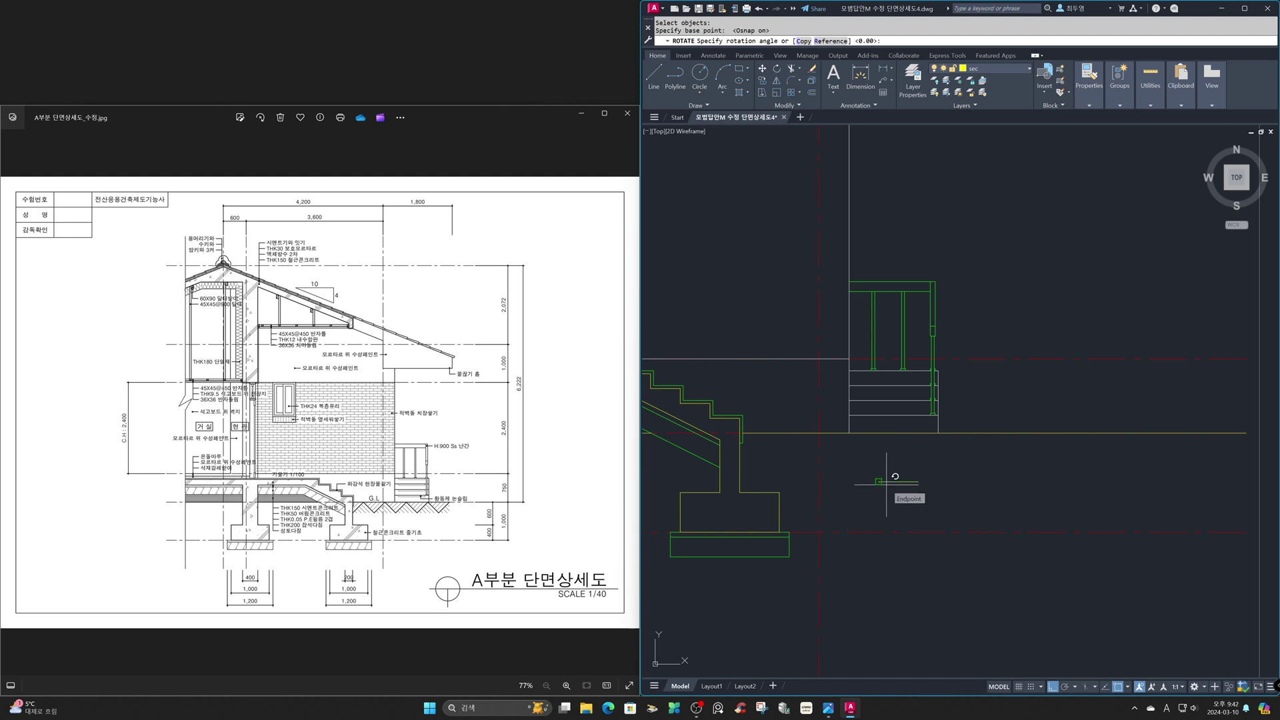
text(-45)
key(Return)
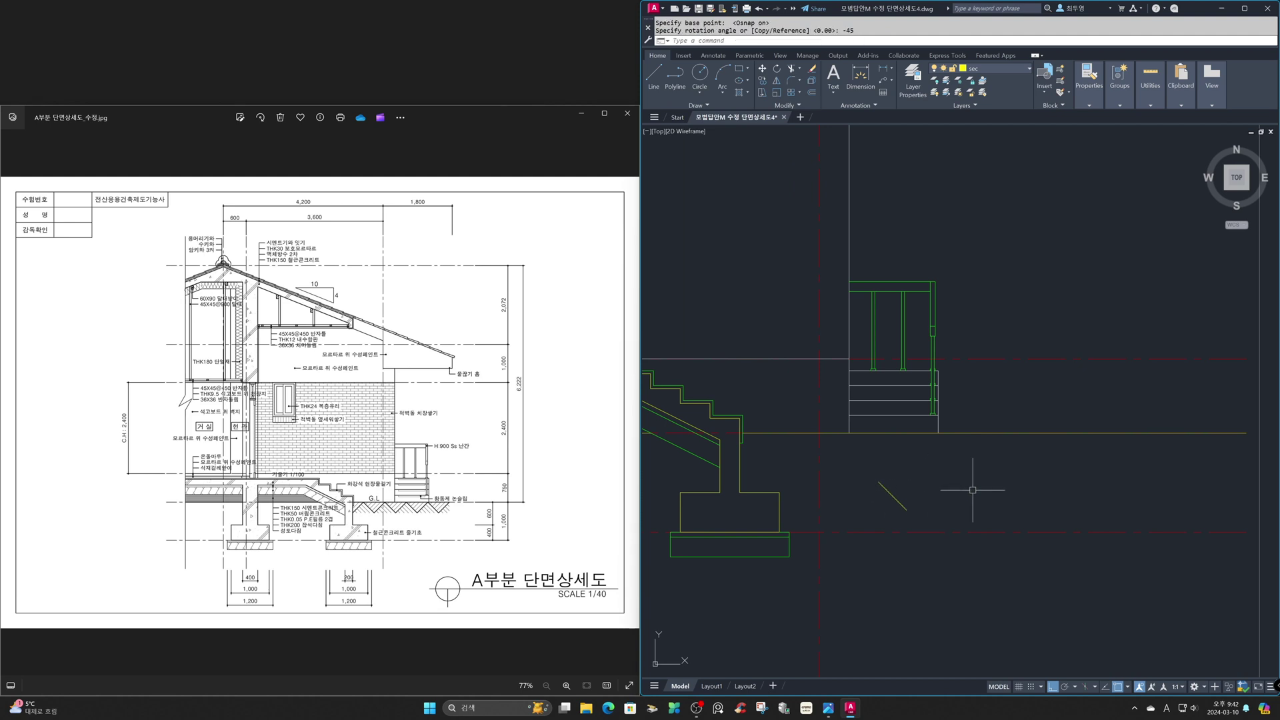
text(mi)
key(Return)
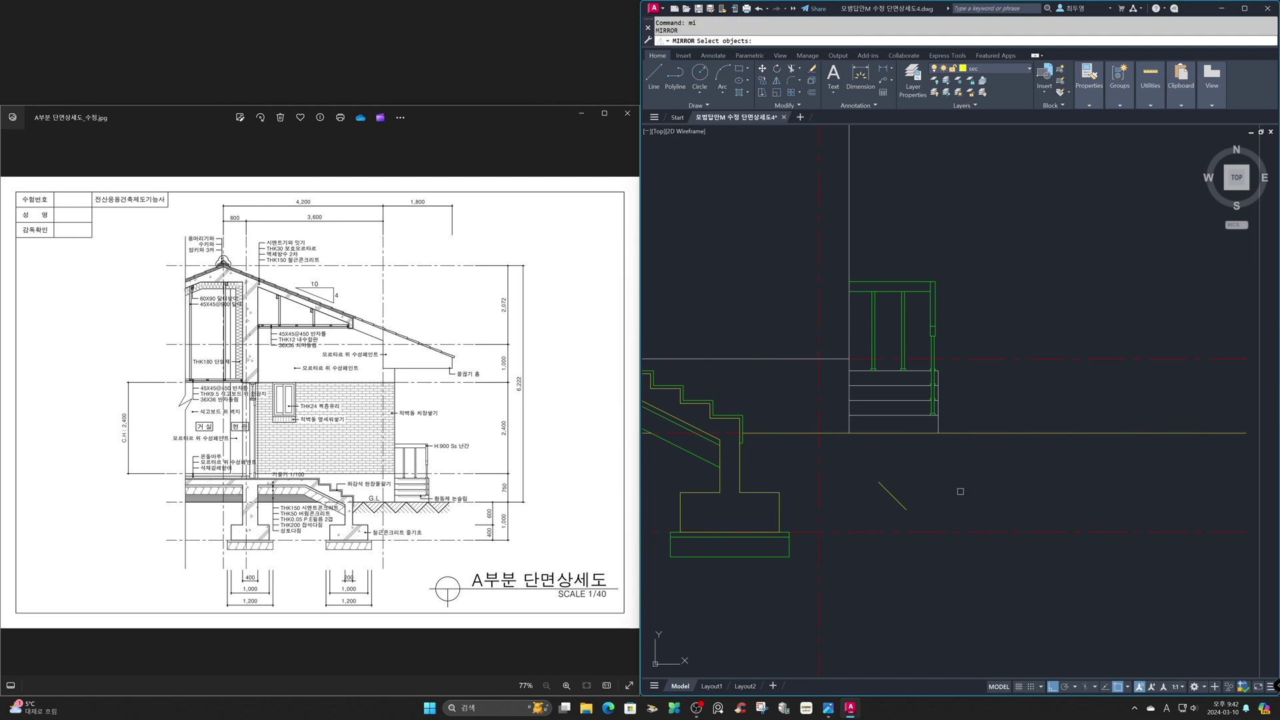
click(893, 496)
key(Return)
click(891, 495)
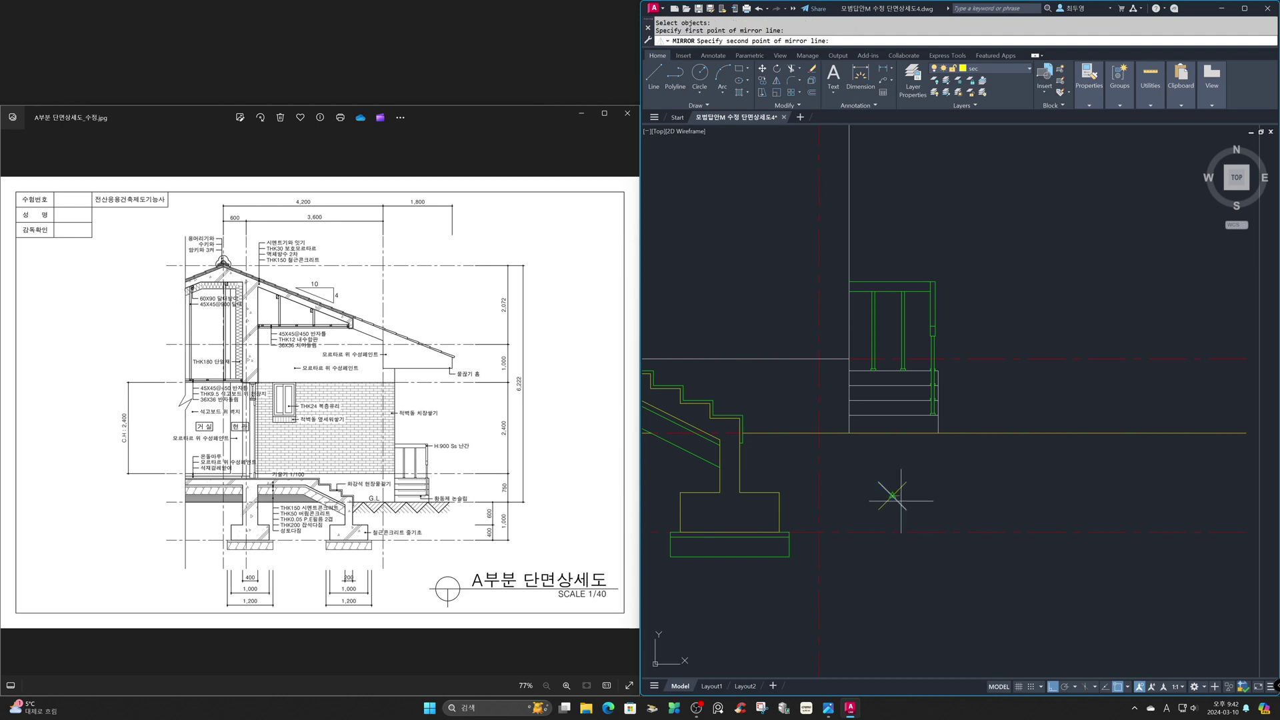
click(901, 501)
text(y)
key(Return)
- Mirror the diagonal line about a vertical axis through its lower endpoint, keeping the original to form a V
key(Return)
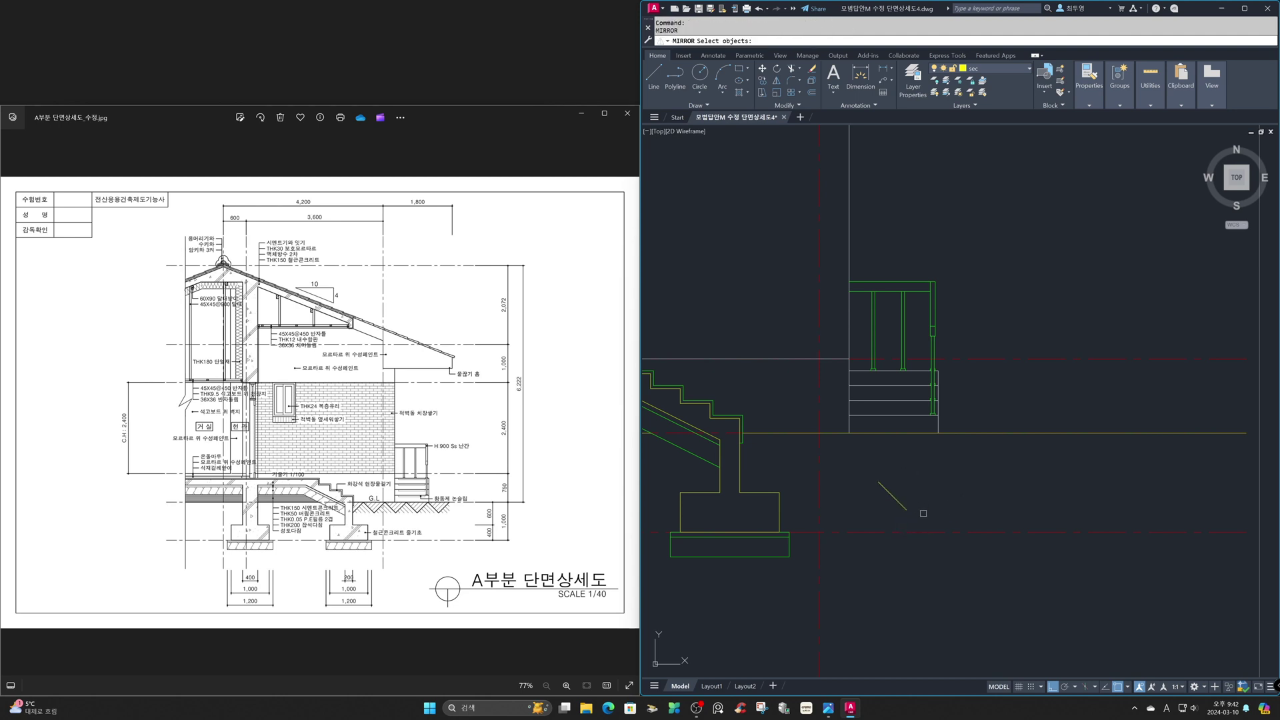
text(p)
key(Return)
key(Return)
click(905, 509)
click(902, 459)
key(Return)
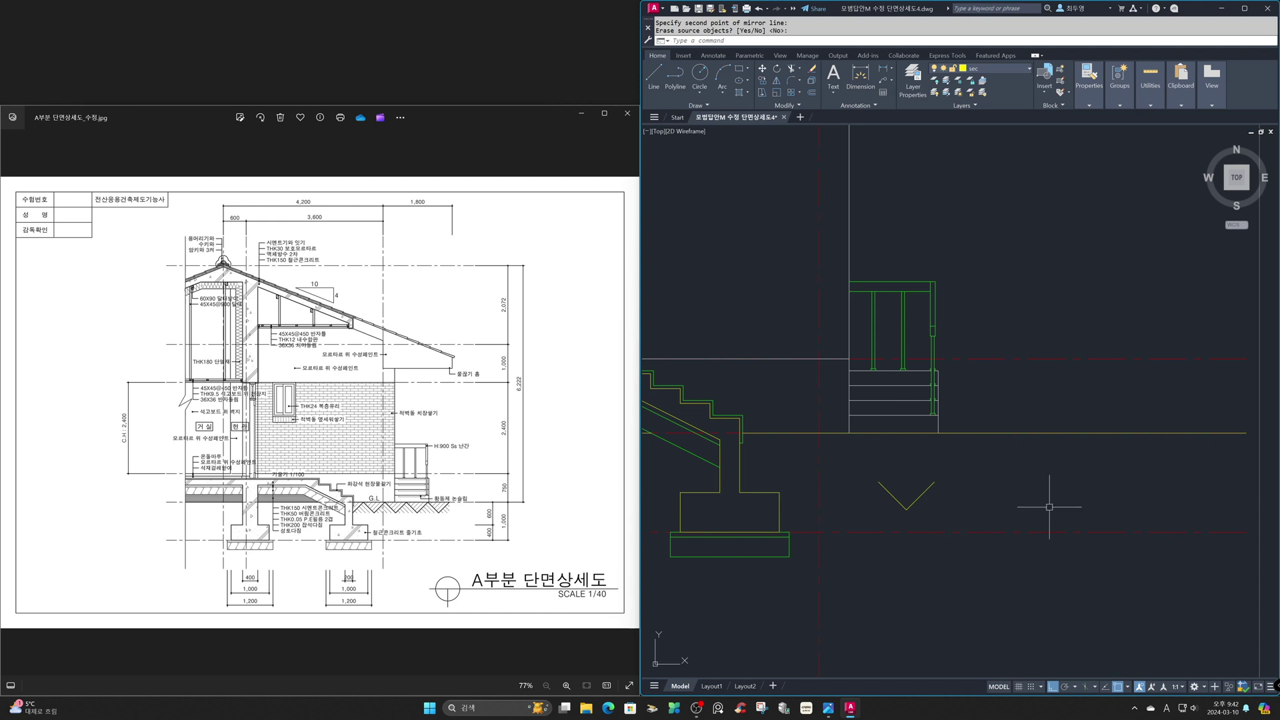
- Copy the V four times to the right, end to end, to form a continuous zigzag
right_click(1118, 687)
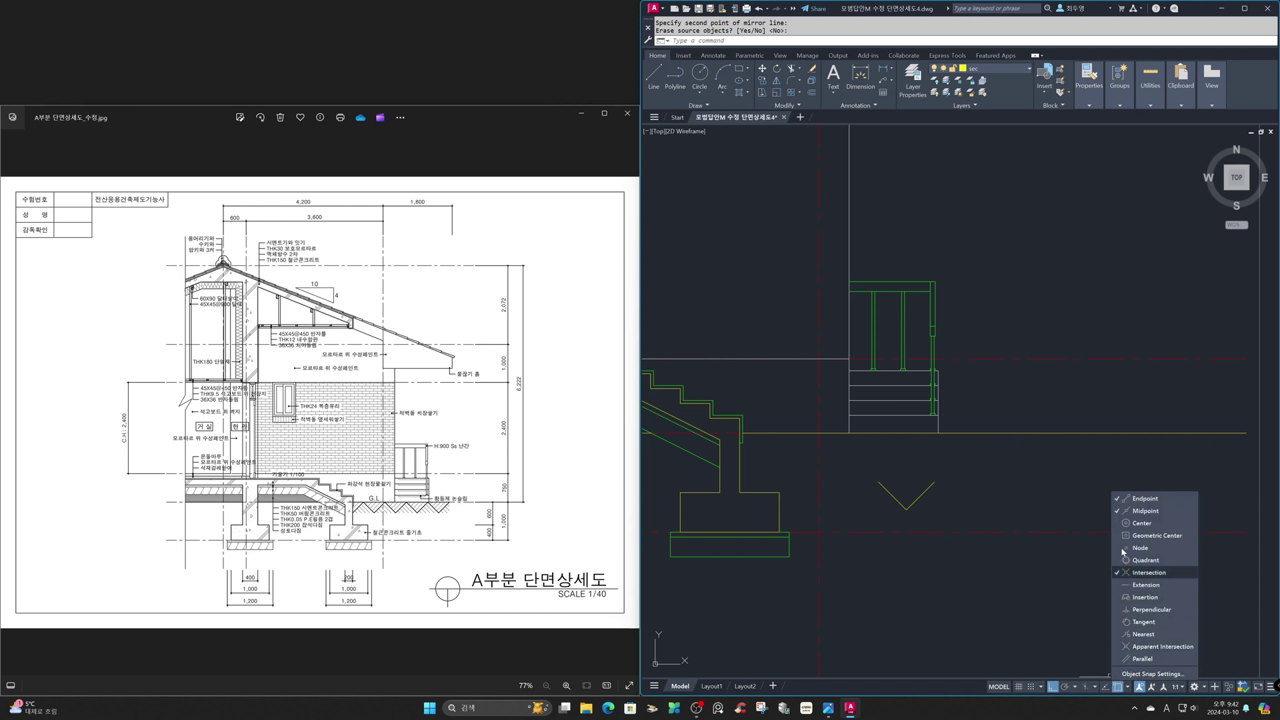
click(1062, 501)
text(co)
key(space)
click(993, 516)
click(876, 488)
key(space)
click(878, 481)
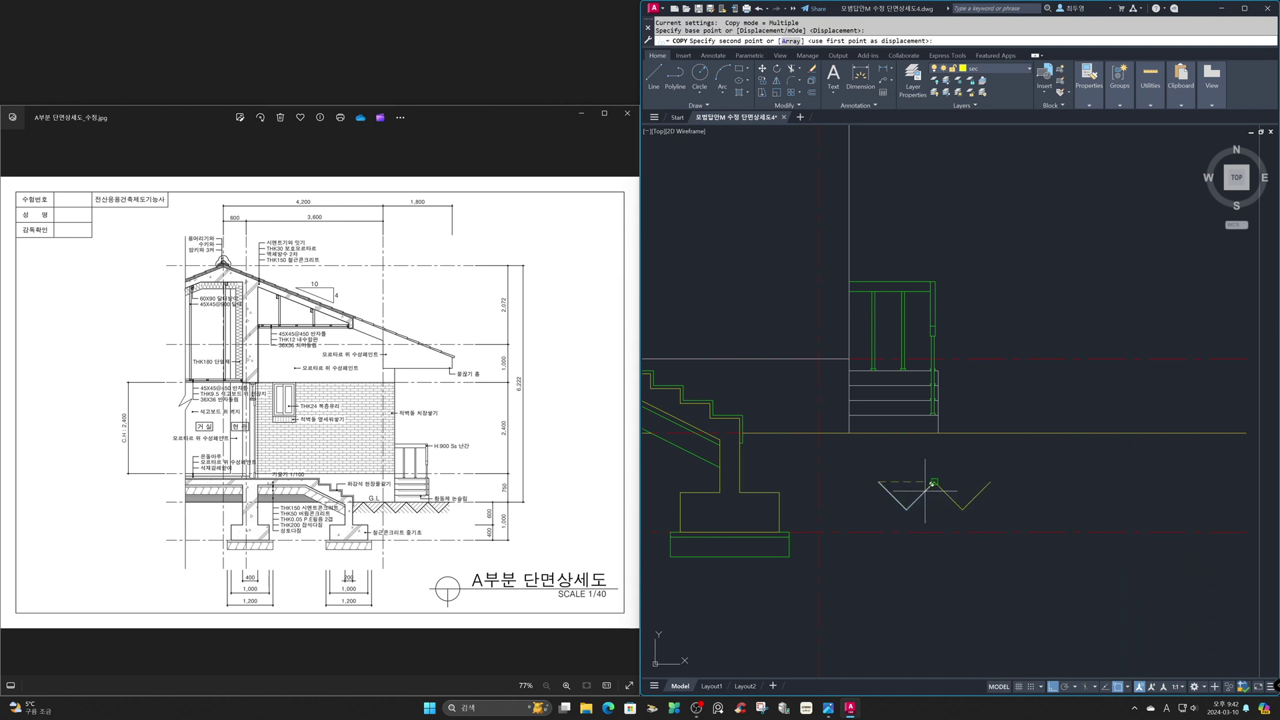
click(989, 482)
click(1045, 481)
click(1101, 481)
key(space)
- Erase the leftmost diagonal of the zigzag so it starts at a low point
text(e)
key(space)
click(895, 514)
click(886, 490)
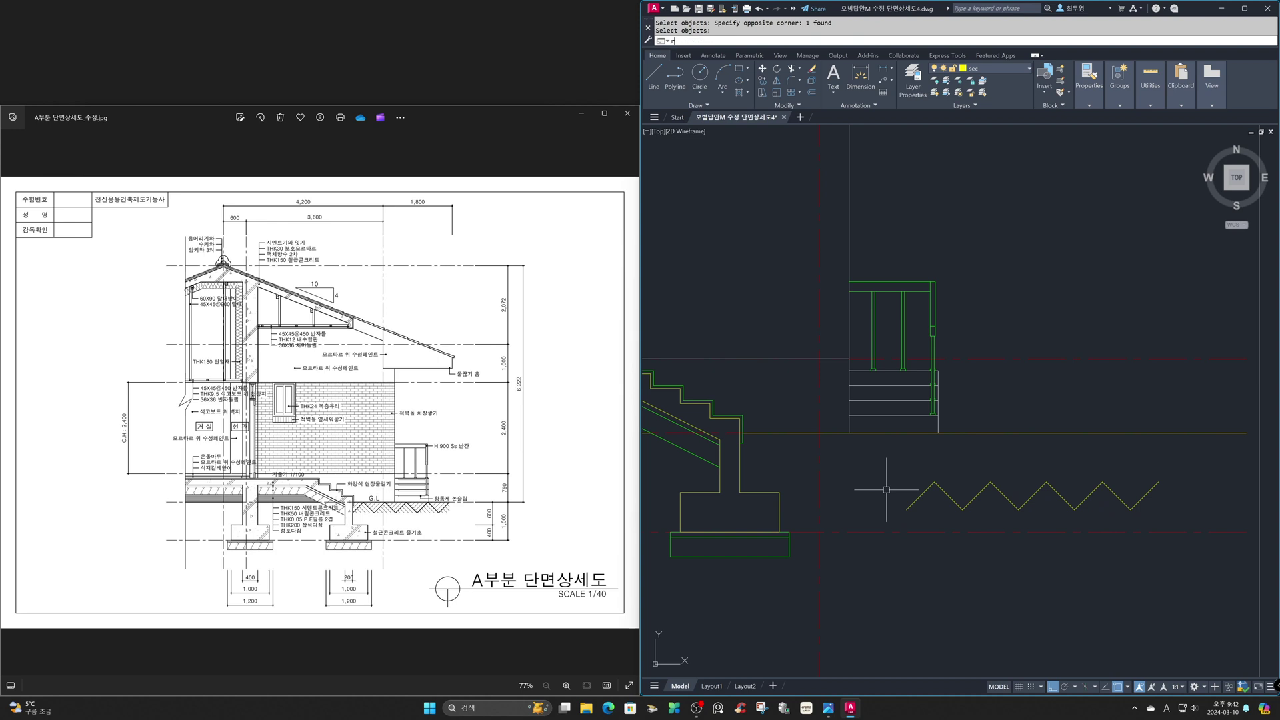
- Draw a rectangle around the zigzag from its lower-left endpoint to its upper-right endpoint
text(rec)
key(space)
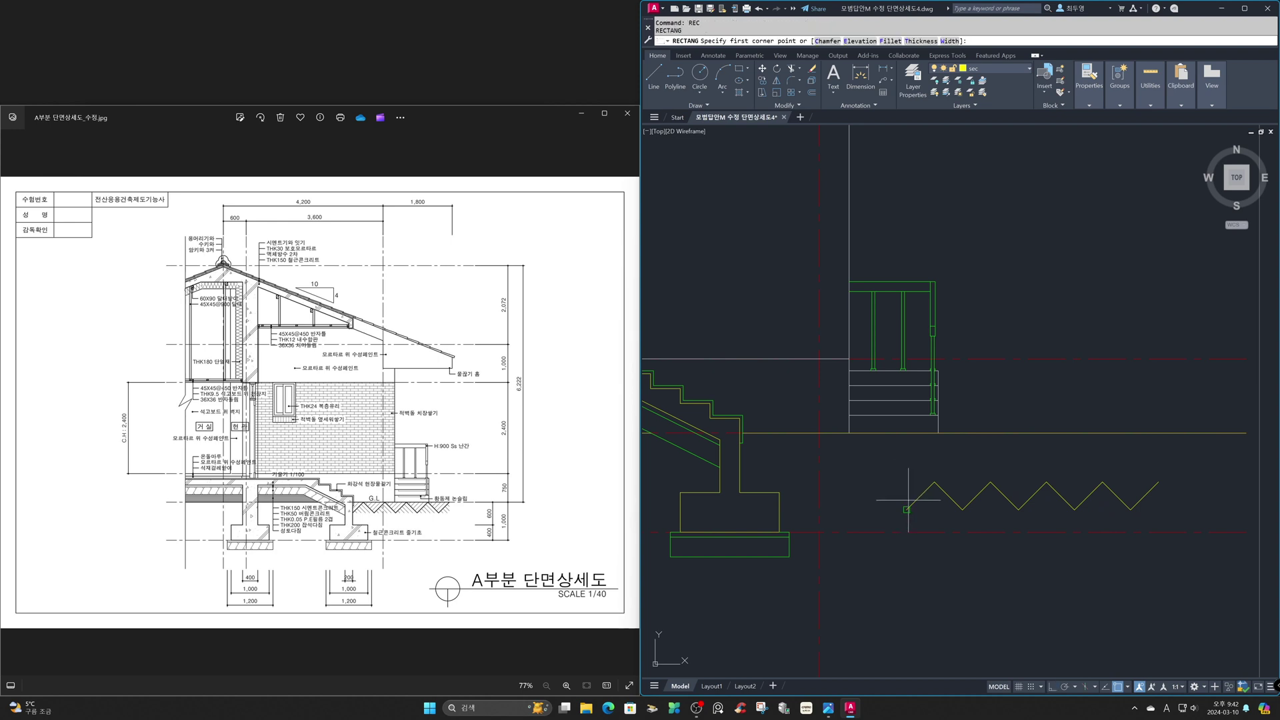
click(907, 509)
click(1158, 481)
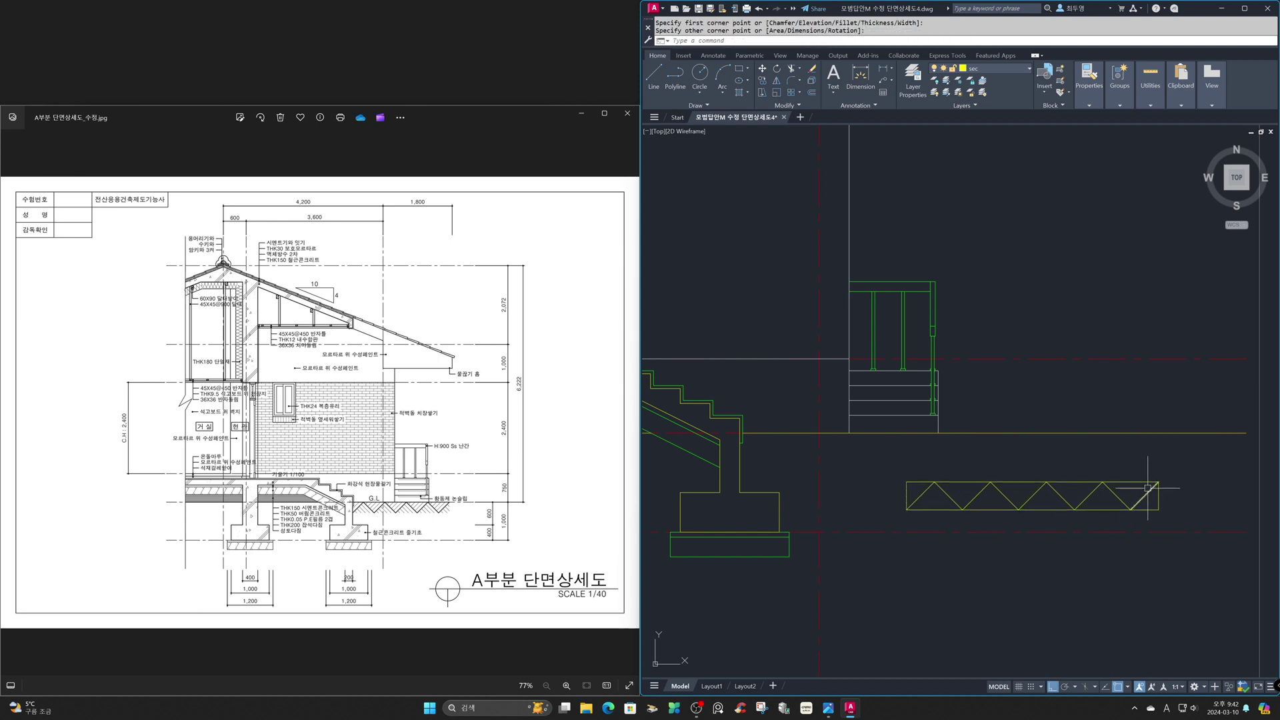
key(space)
key(Escape)
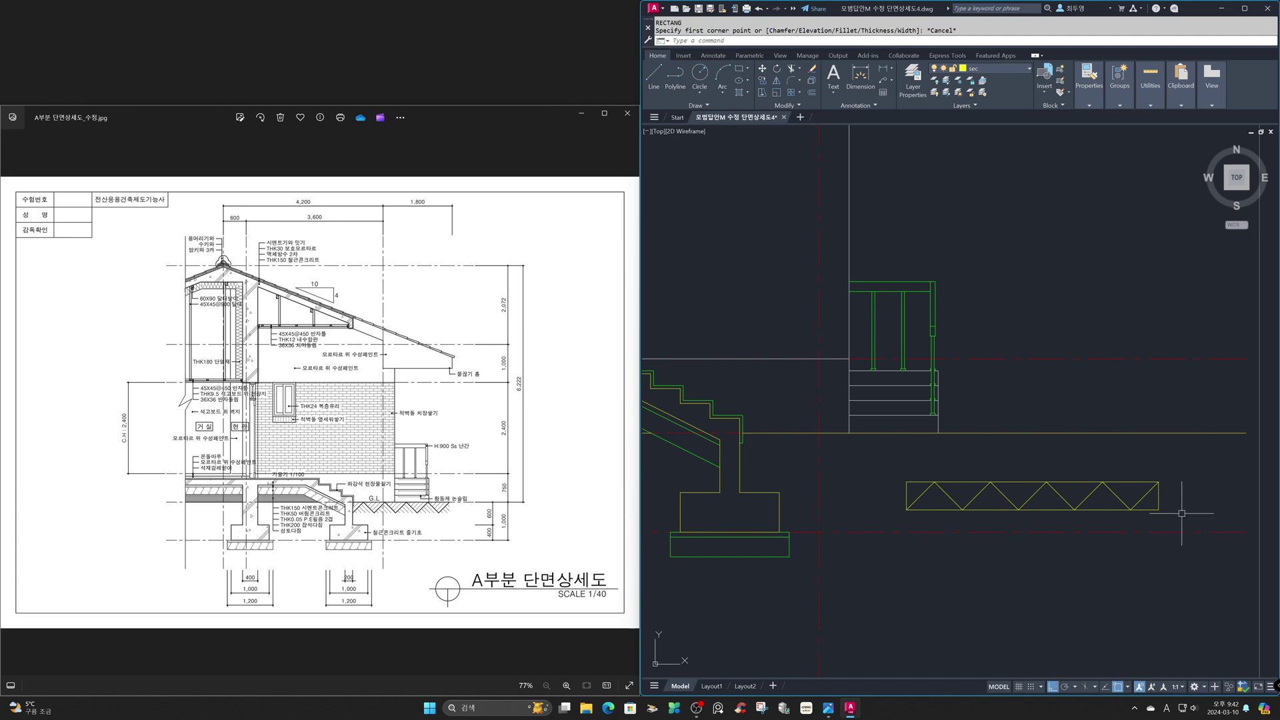
- Set up a user-defined hatch on the hat layer with a 45-degree angle and a spacing of 60
text(z)
key(space)
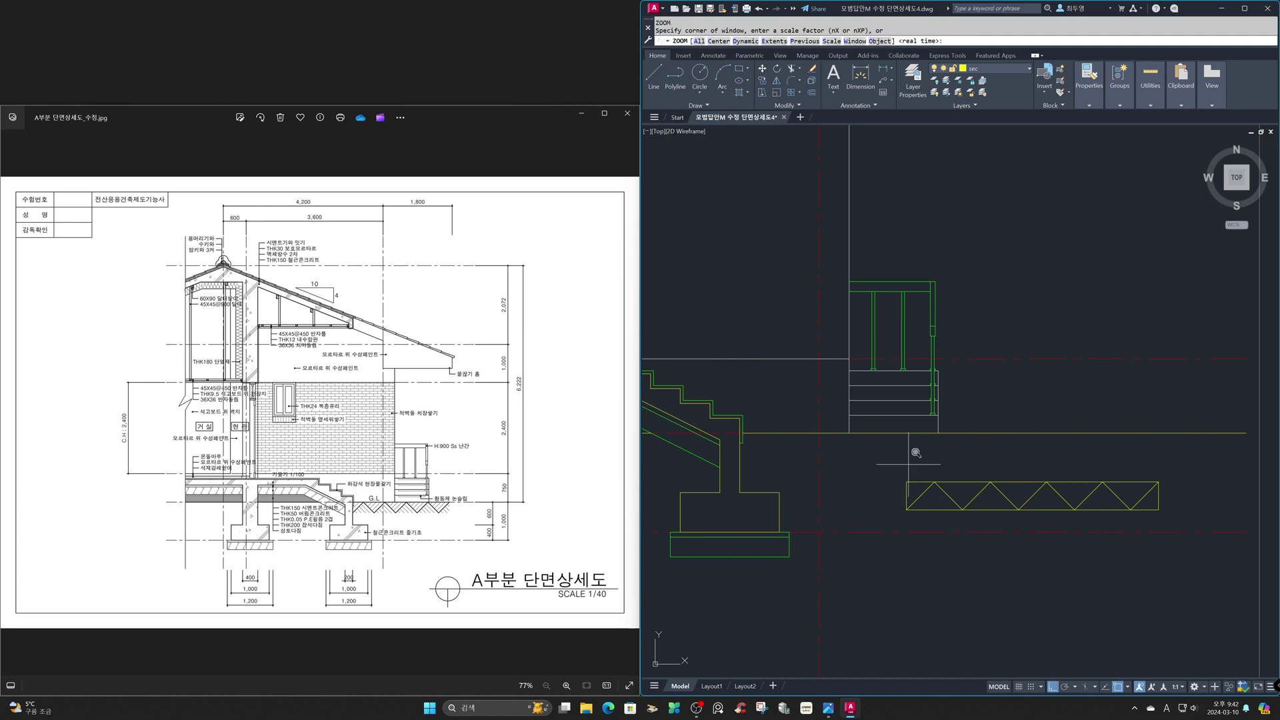
click(890, 449)
click(1185, 564)
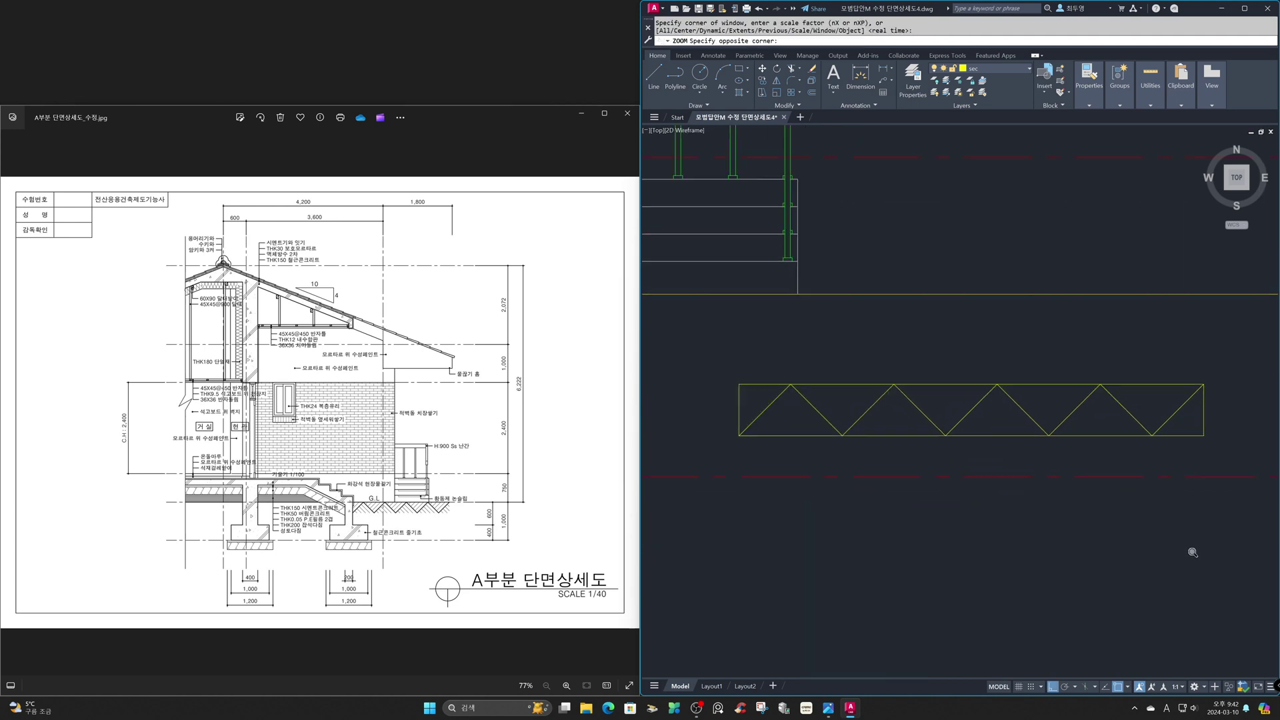
click(1008, 69)
click(998, 152)
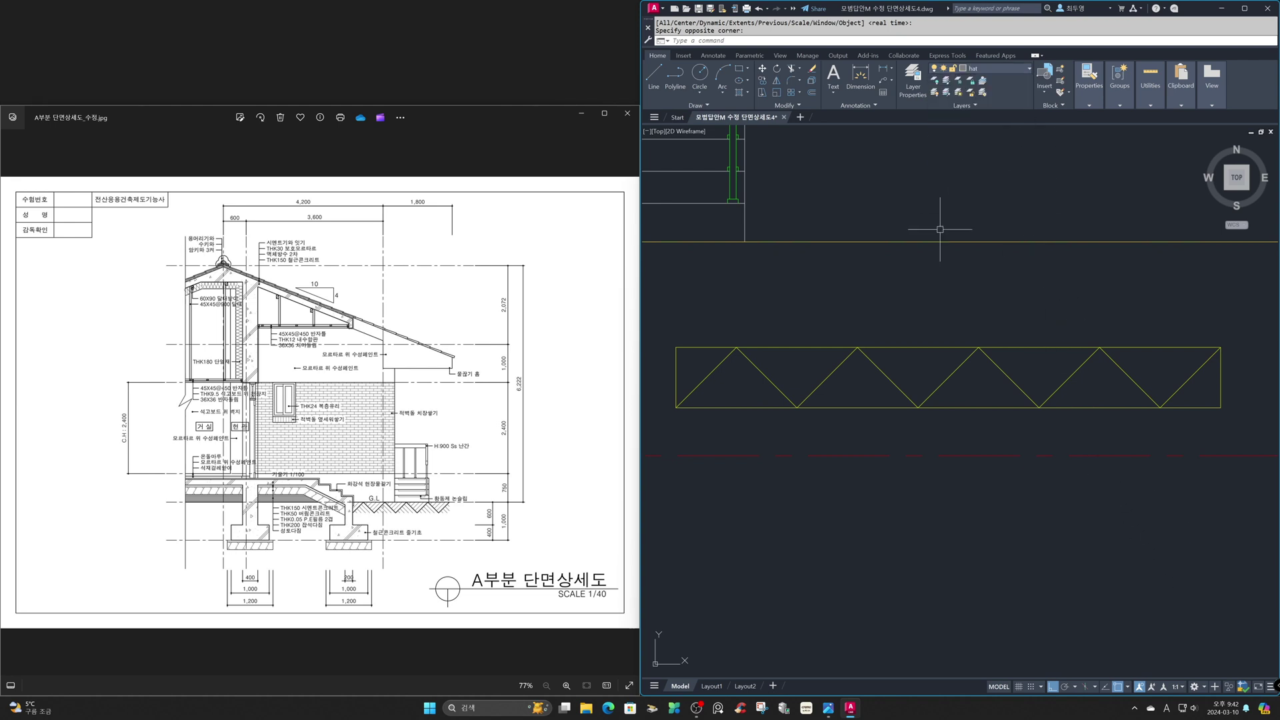
key(Return)
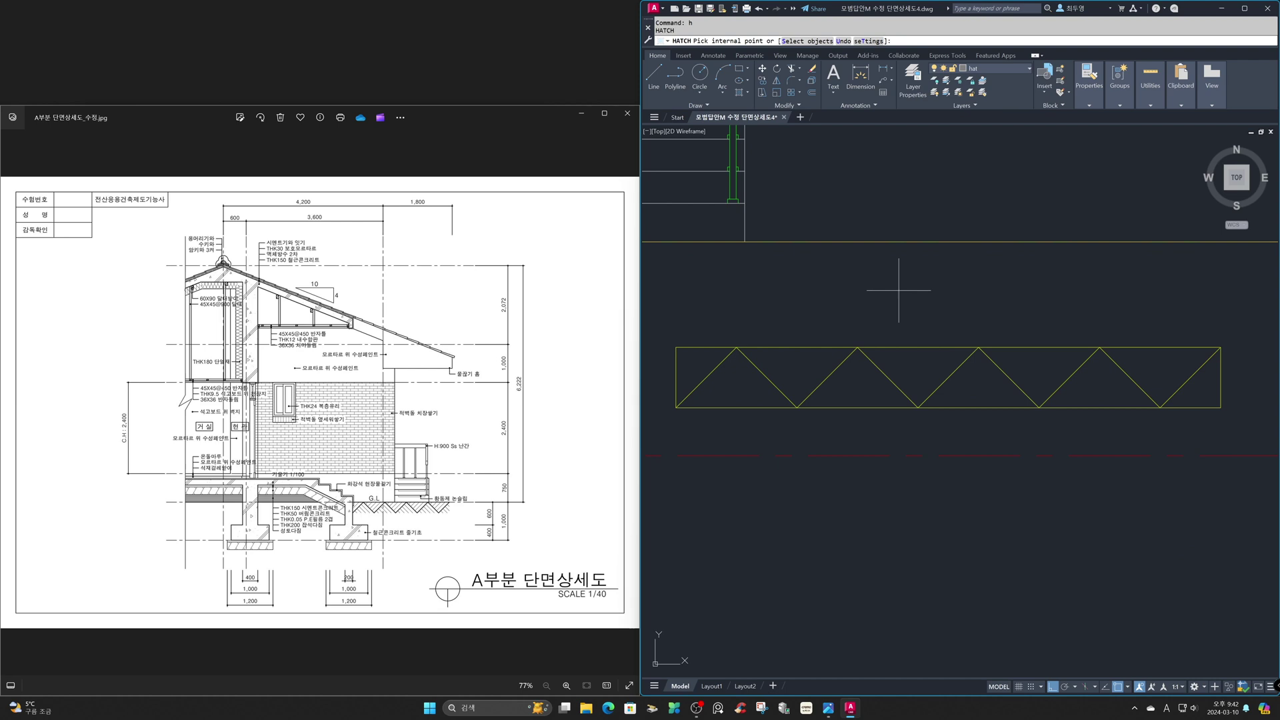
click(954, 69)
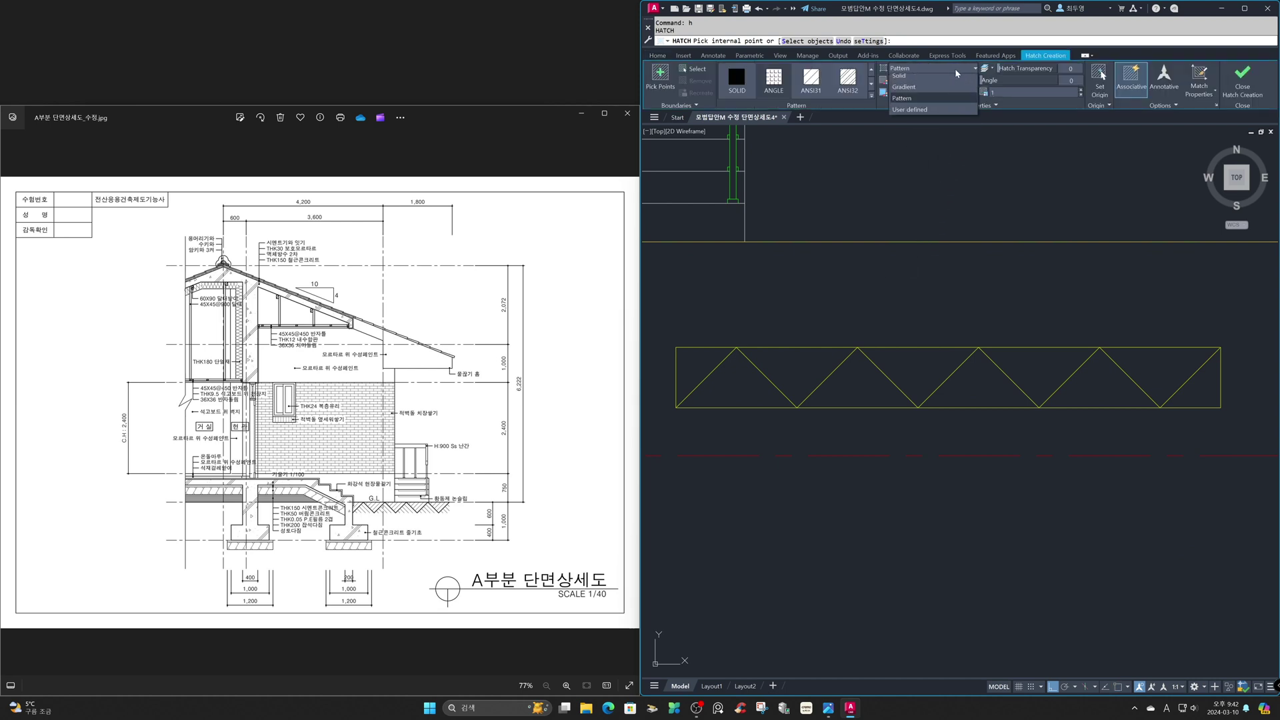
click(951, 110)
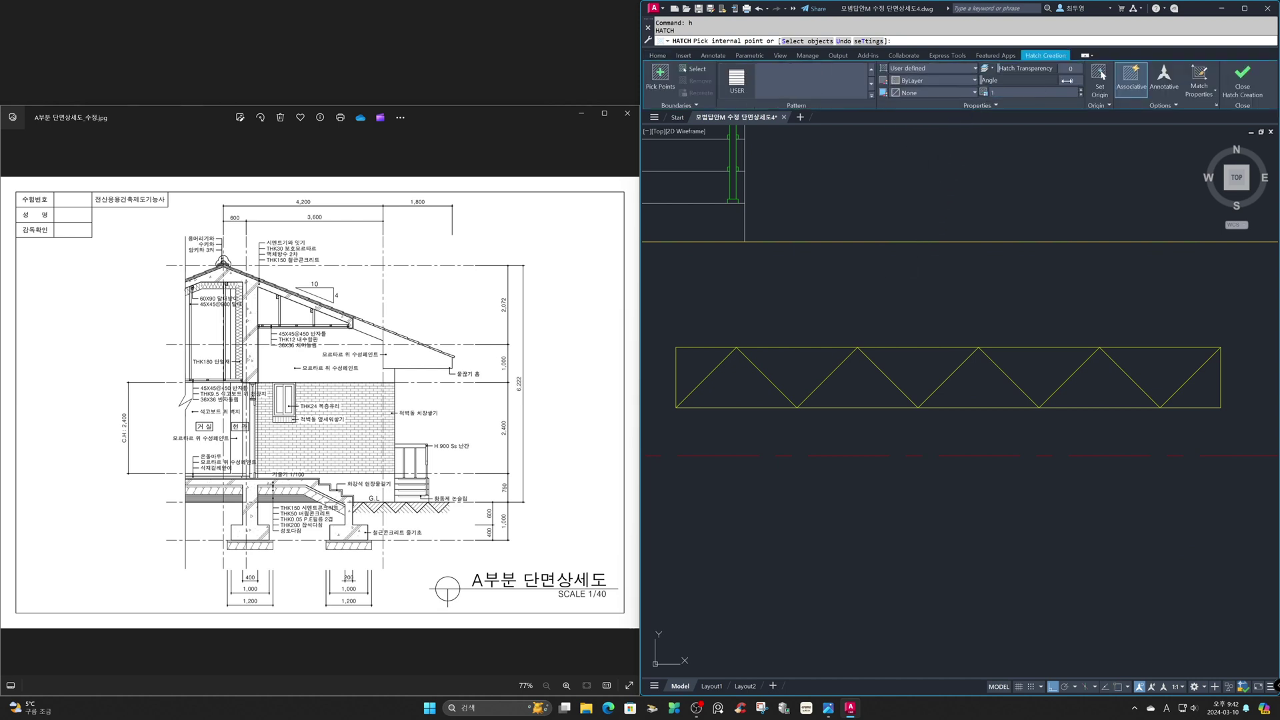
text(45)
- Hatch the triangles above the zigzag and set the hatch origin at the zigzag's rightmost interior upper peak
click(777, 365)
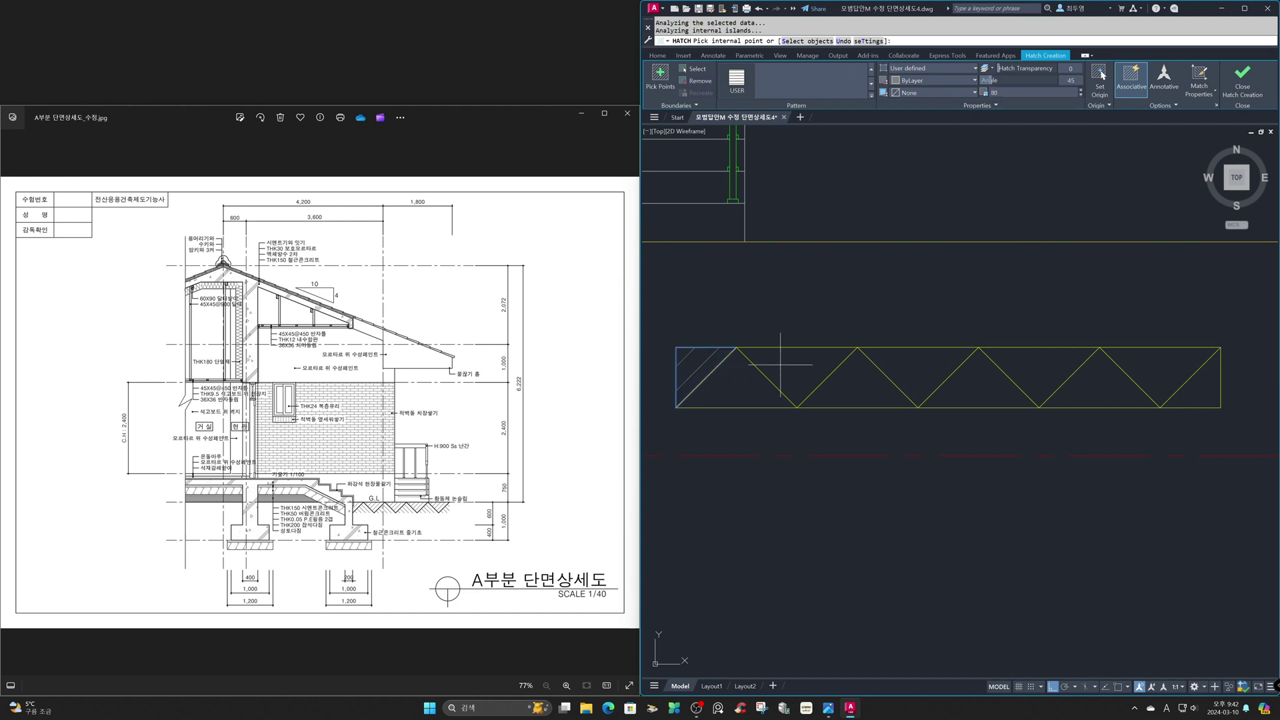
click(911, 365)
click(1024, 363)
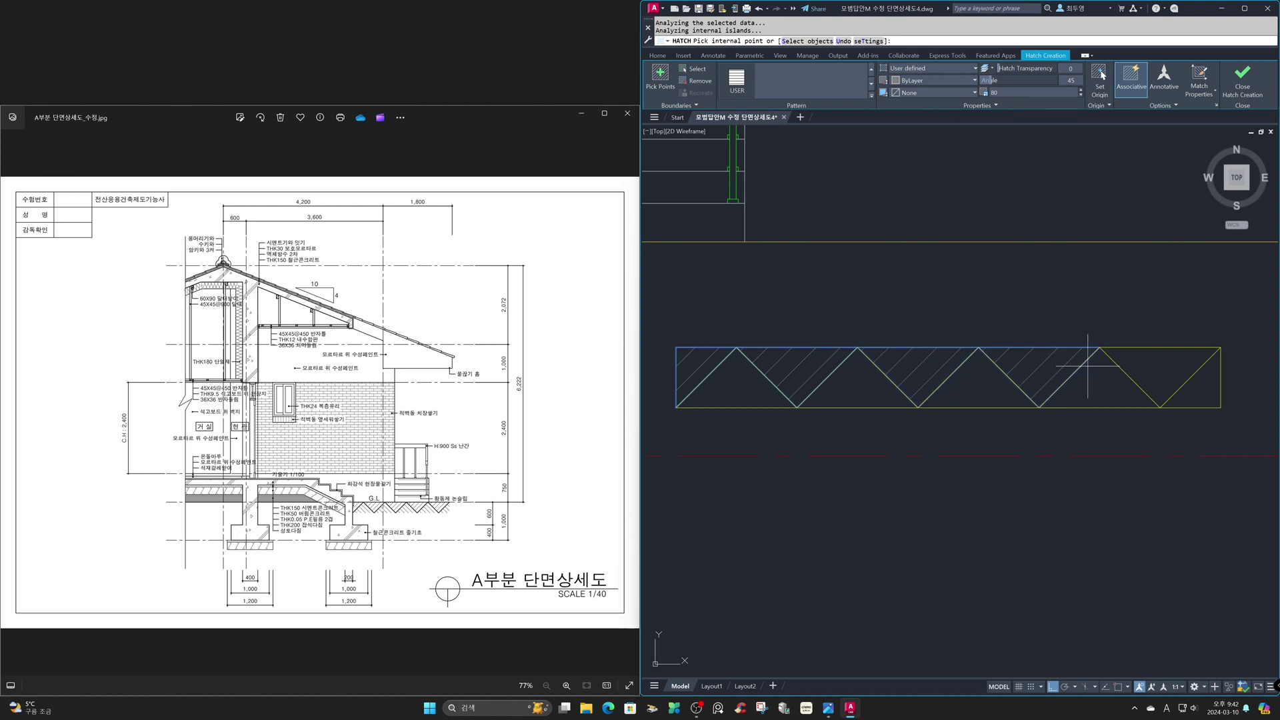
click(1143, 364)
click(1100, 93)
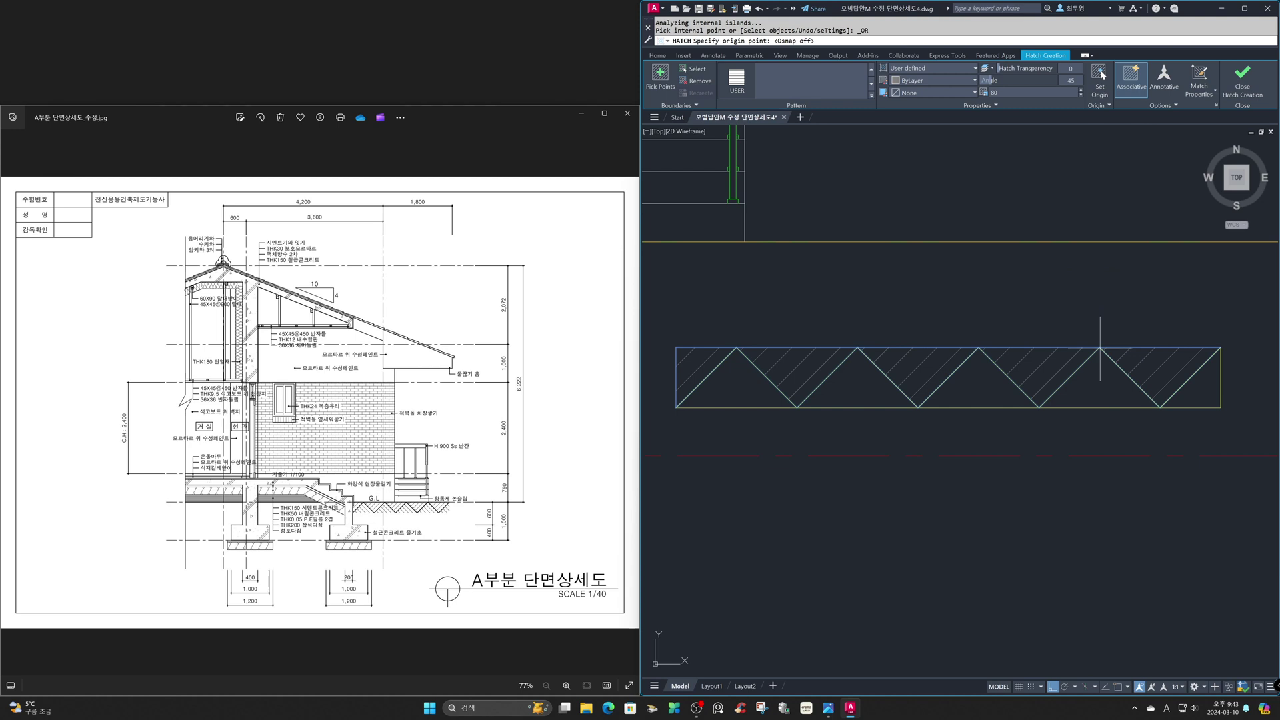
key(F3)
click(1099, 346)
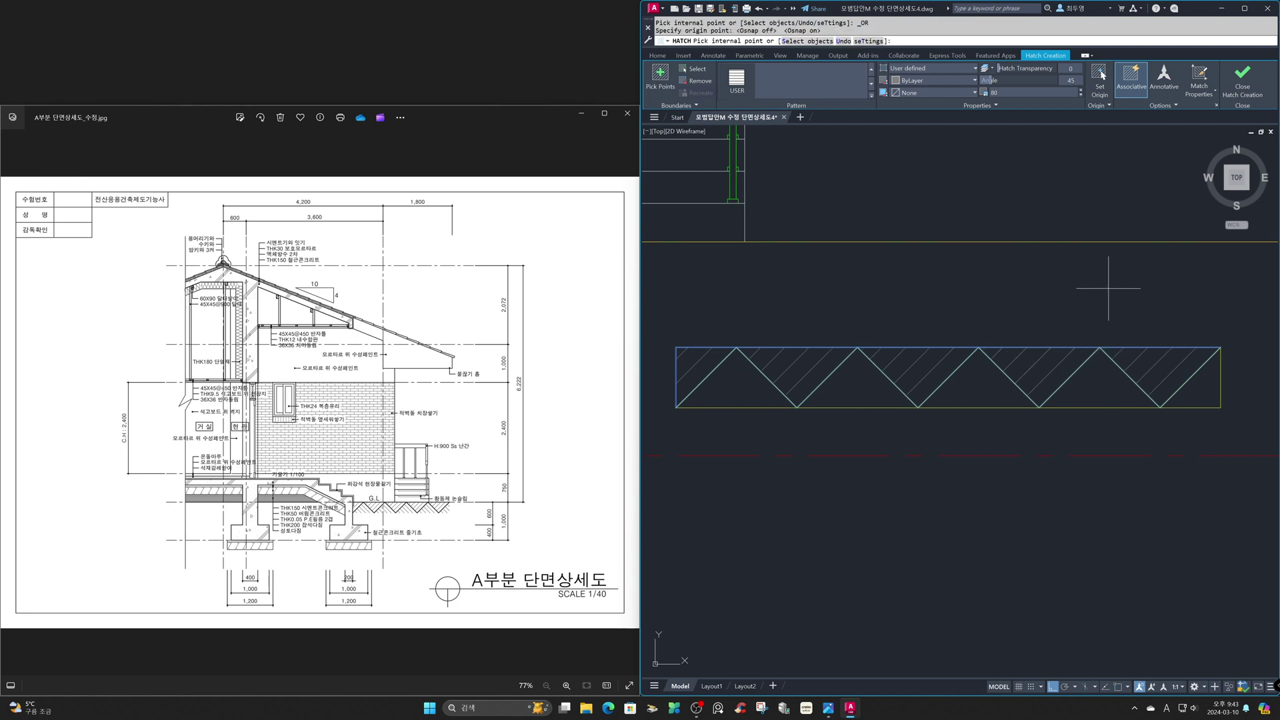
click(1228, 95)
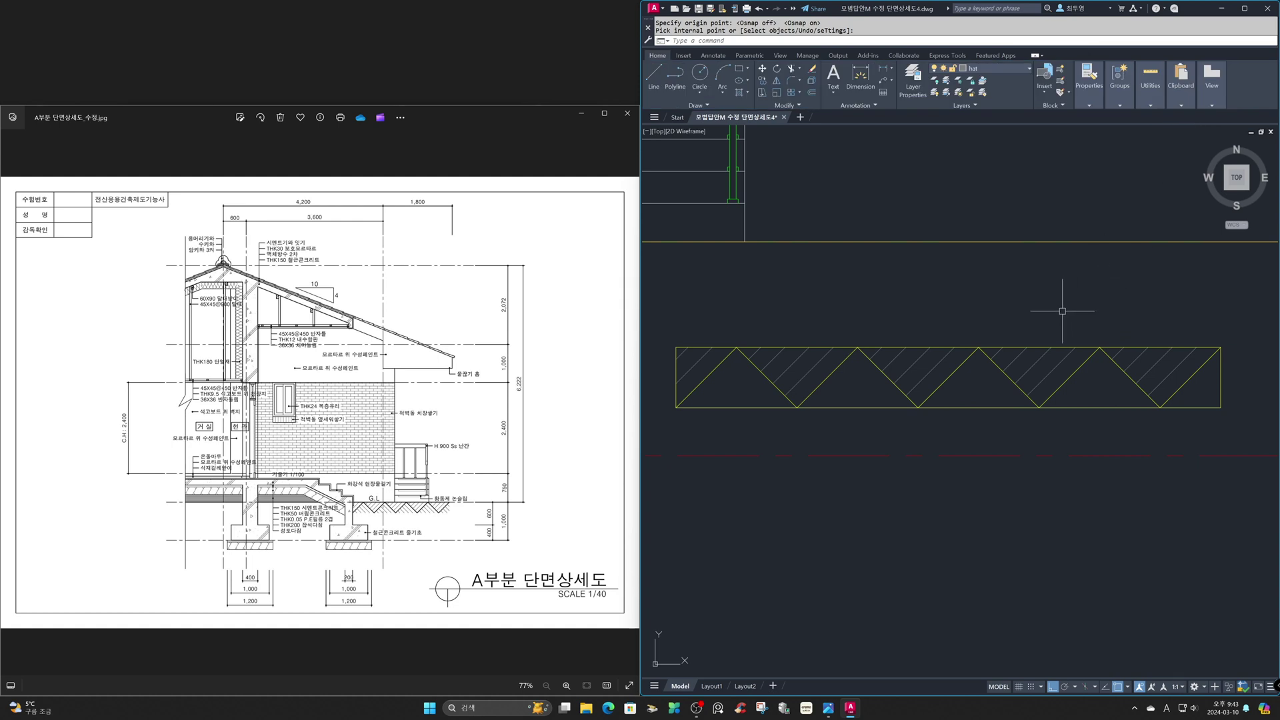
- Add a second hatch in all five triangles below the zigzag
key(Return)
click(736, 384)
click(850, 389)
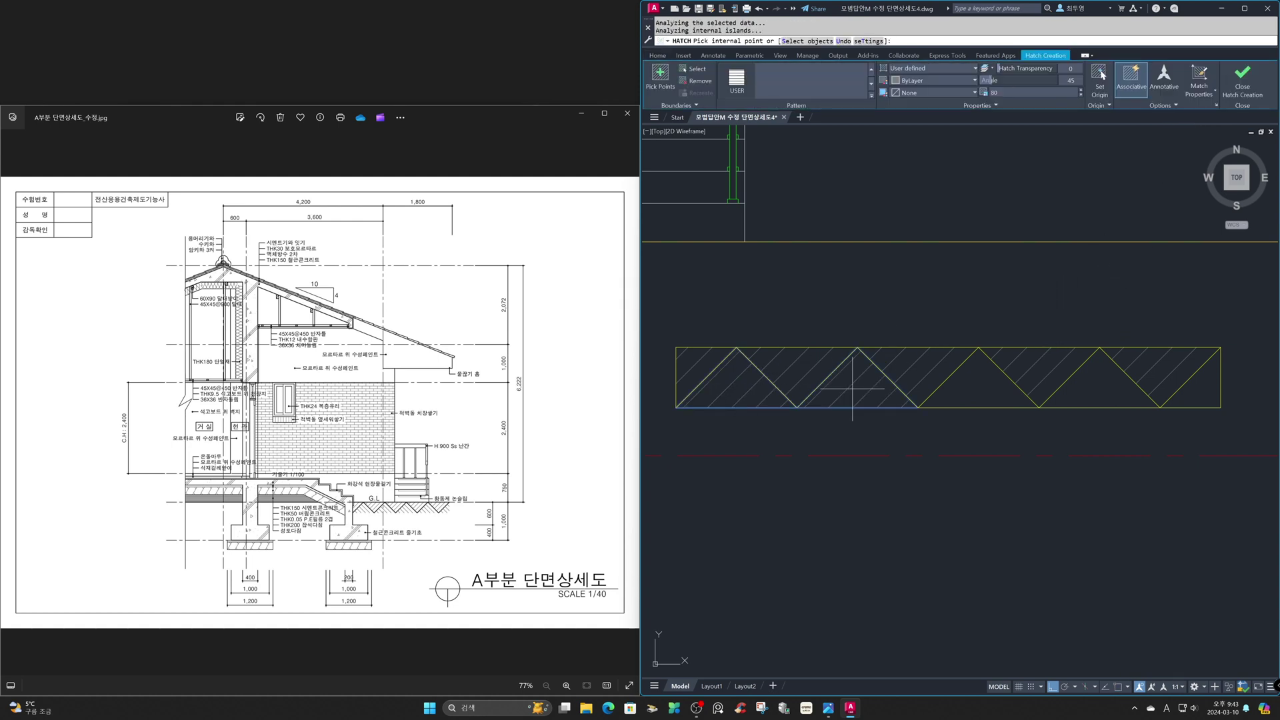
click(977, 396)
click(1096, 393)
click(1190, 392)
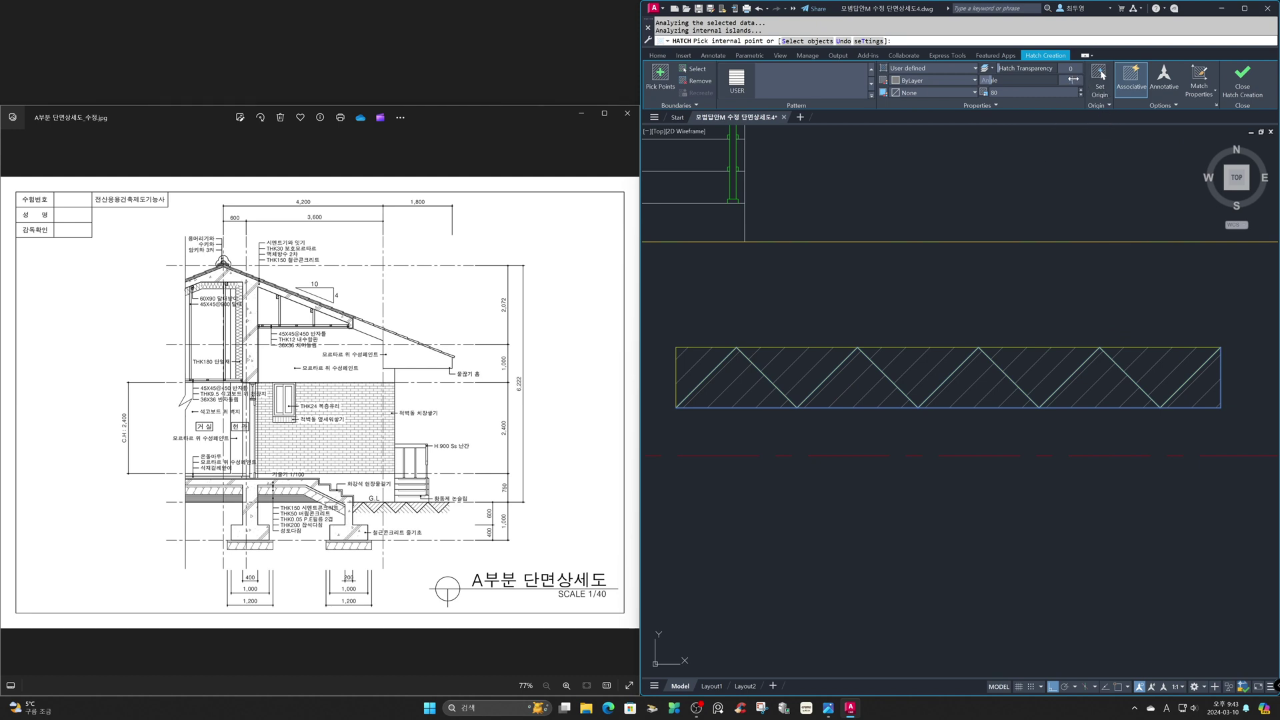
- Set the lower triangles' hatch angle to 315 degrees and its origin at the same upper zigzag peak
key(Return)
click(1097, 79)
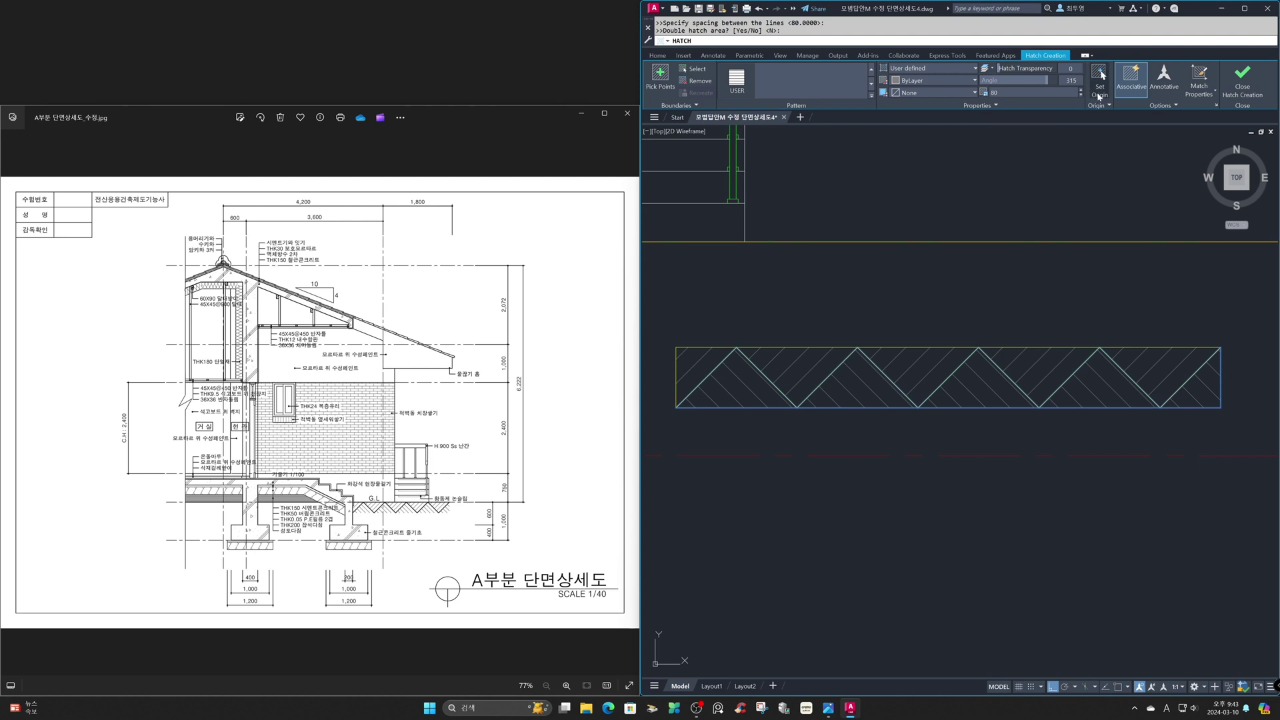
click(1099, 347)
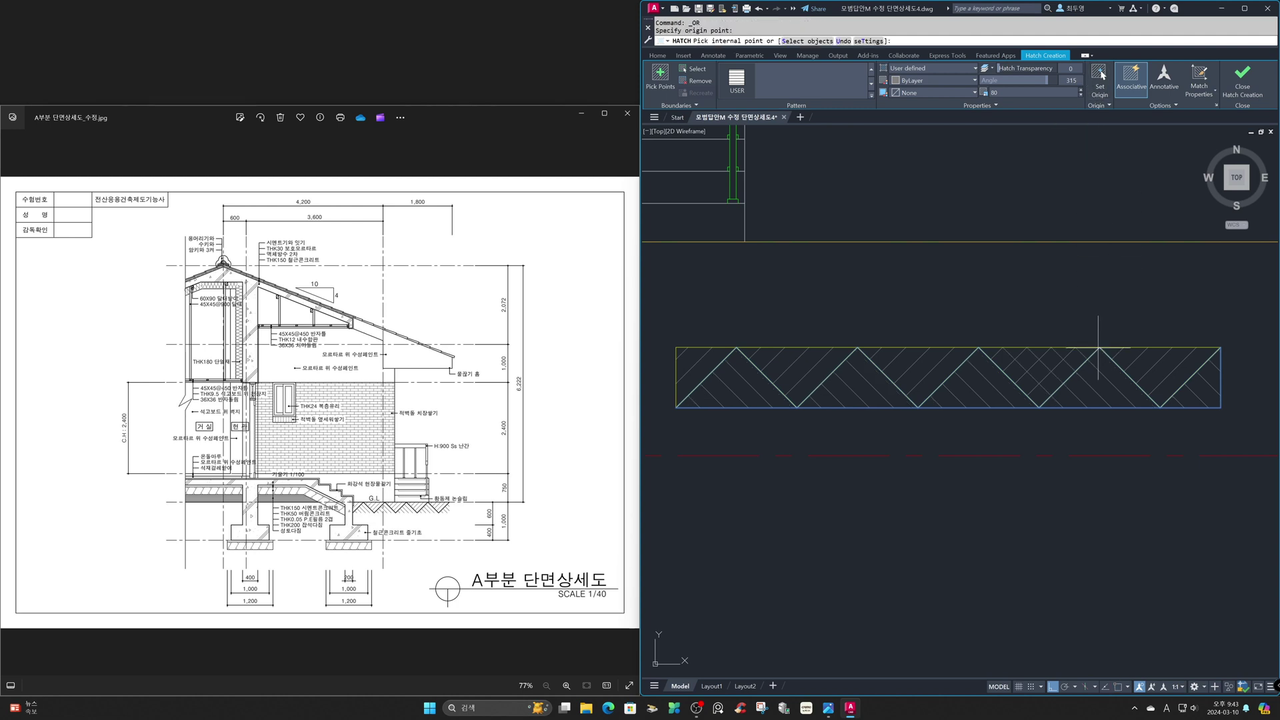
click(1243, 83)
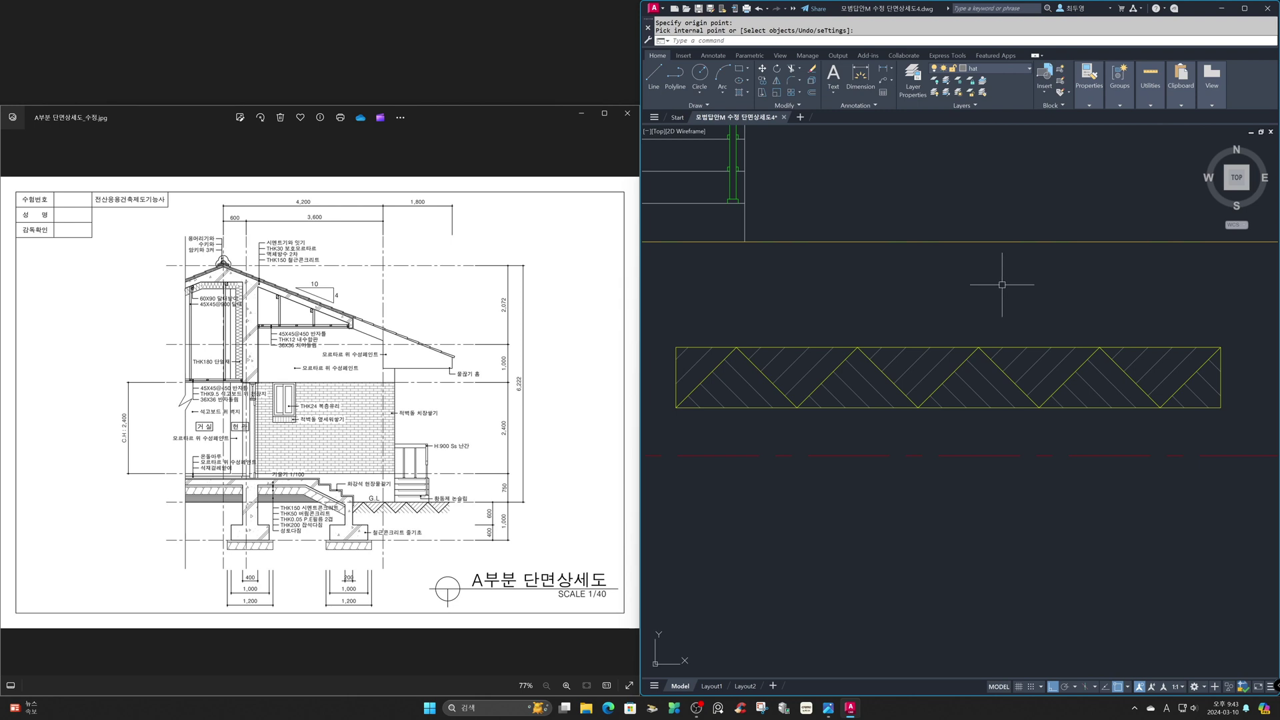
- Move the hatched zigzag and its rectangle by the upper-left corner to where the ground line meets the foundation wall beside the steps
text(z)
key(Return)
text(p)
key(Return)
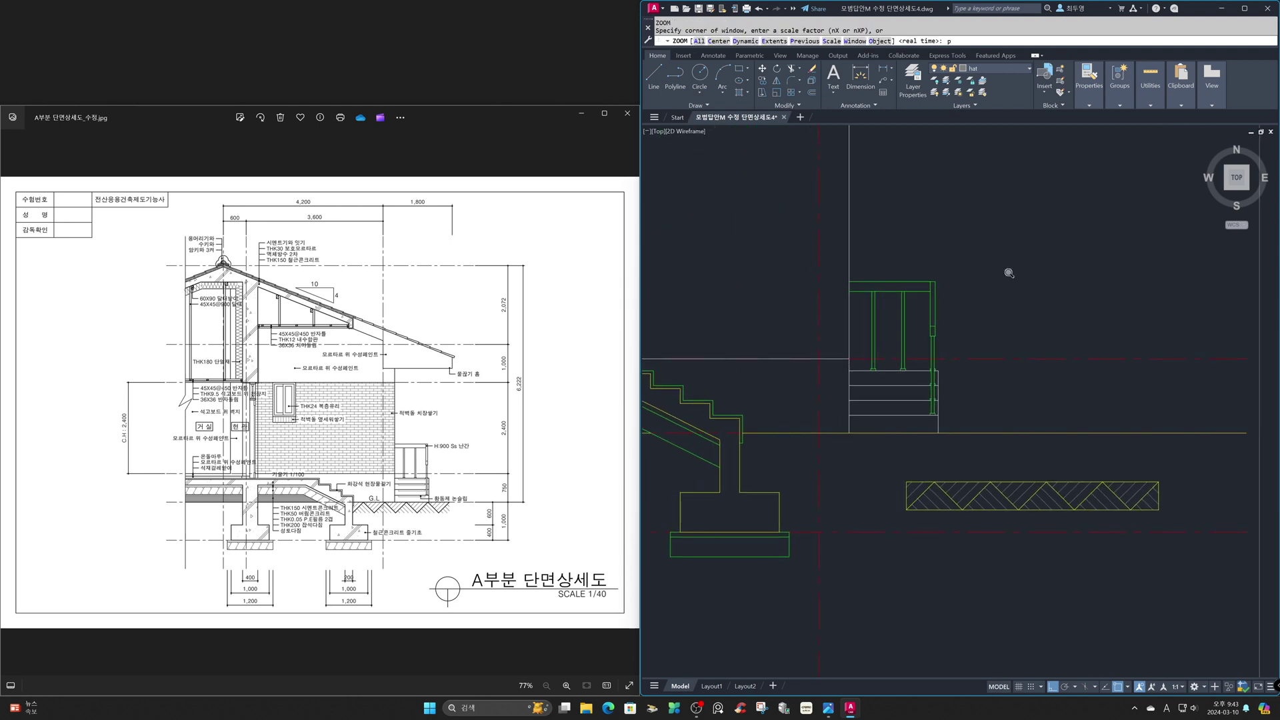
text(m)
key(Return)
click(891, 453)
click(1195, 530)
key(Return)
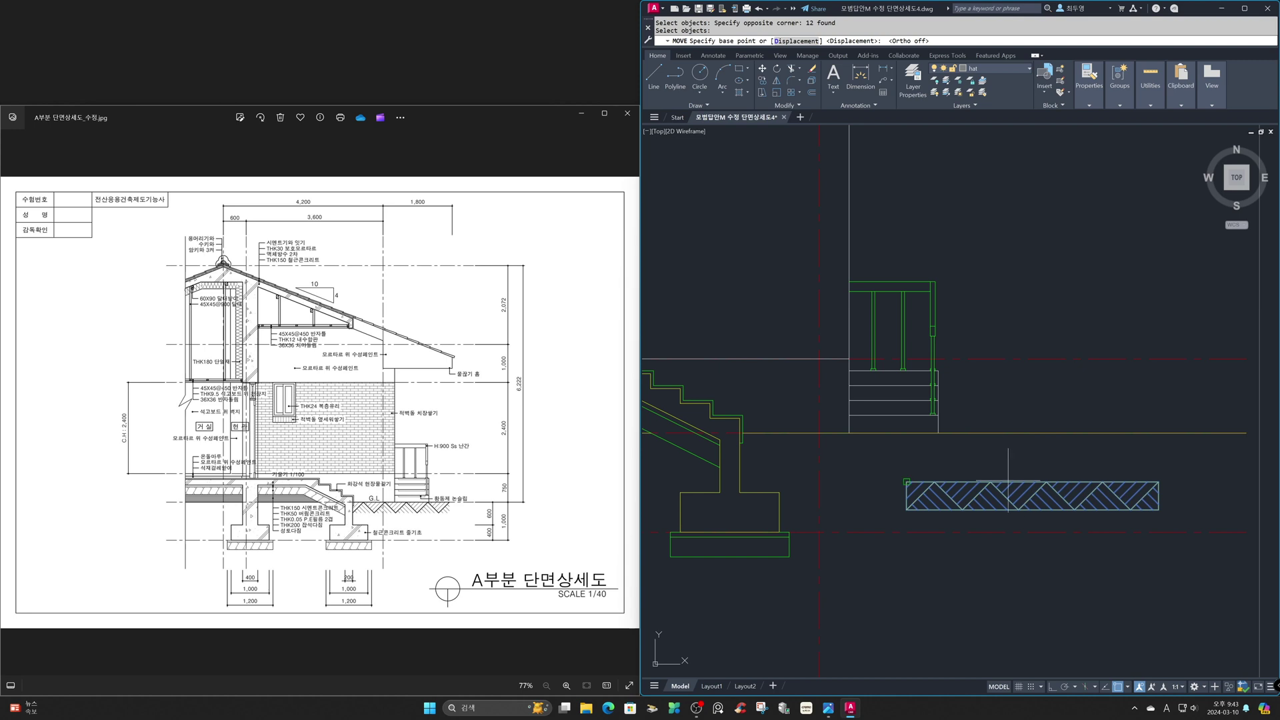
click(906, 481)
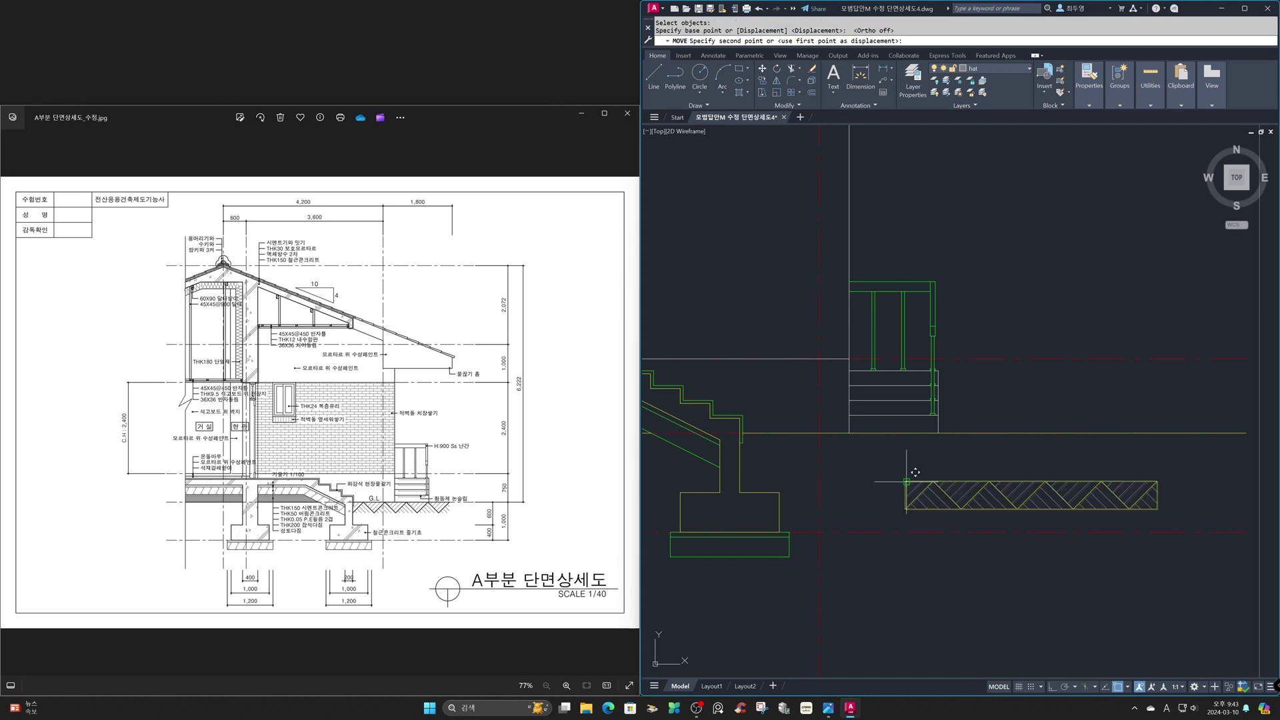
text('z)
key(Return)
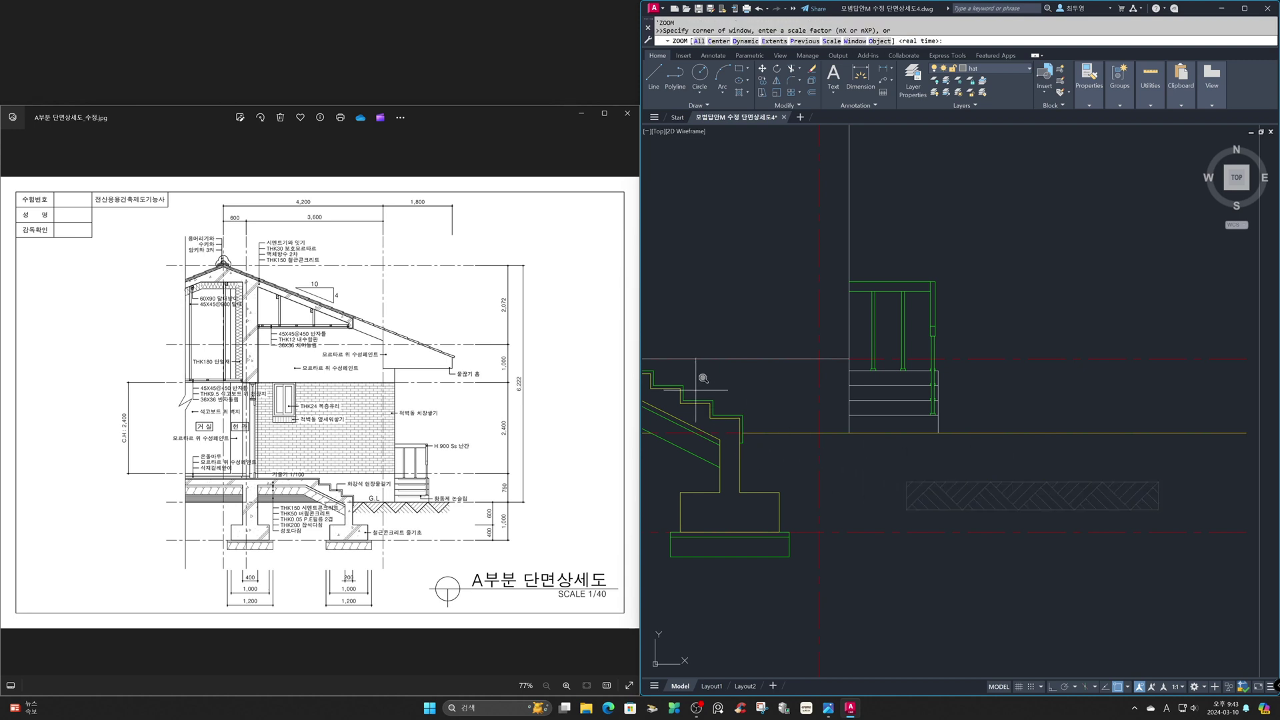
click(674, 360)
click(1009, 532)
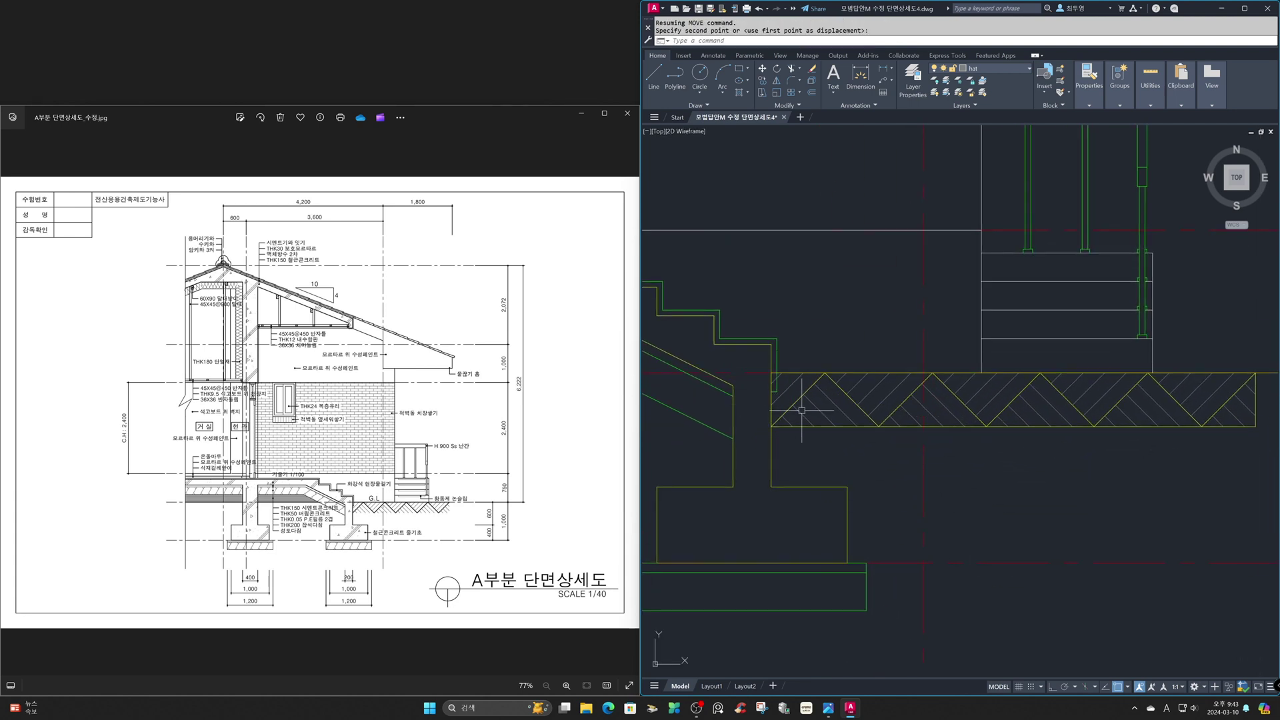
- Trim the ground symbol's lines where they run into the finish of the lowest step beside the foundation wall
text('z)
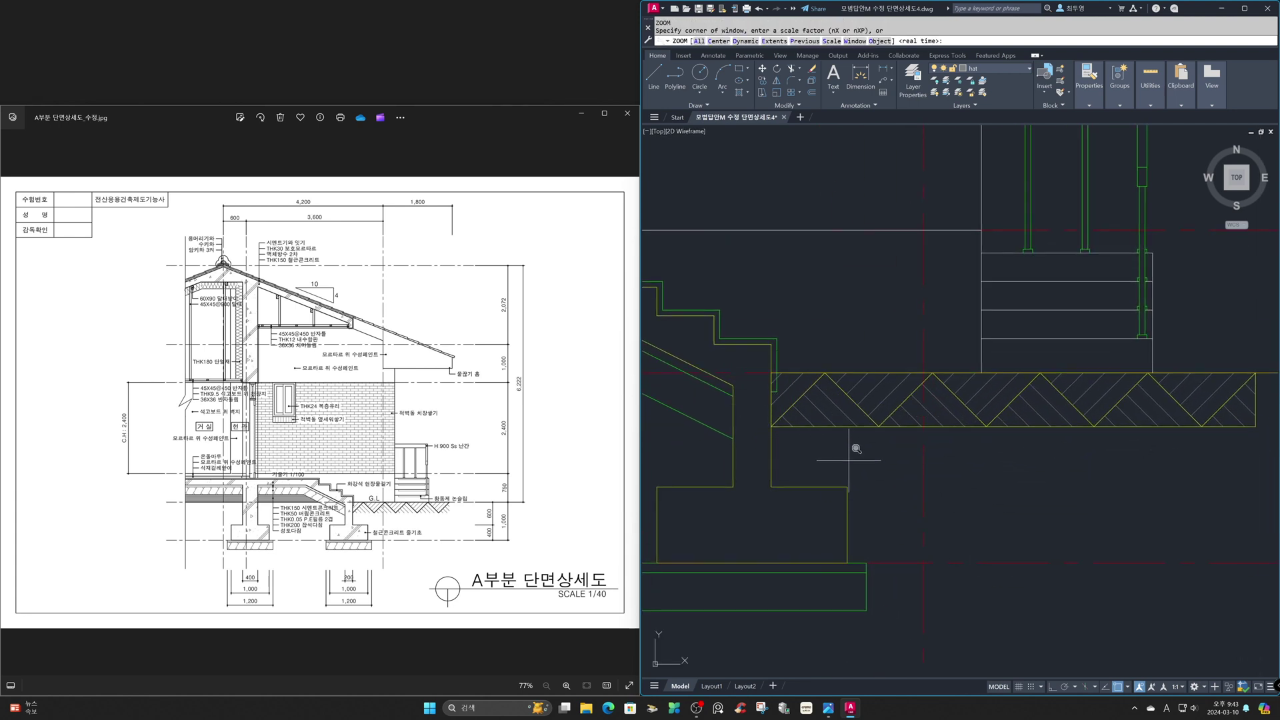
key(Return)
click(879, 460)
click(878, 458)
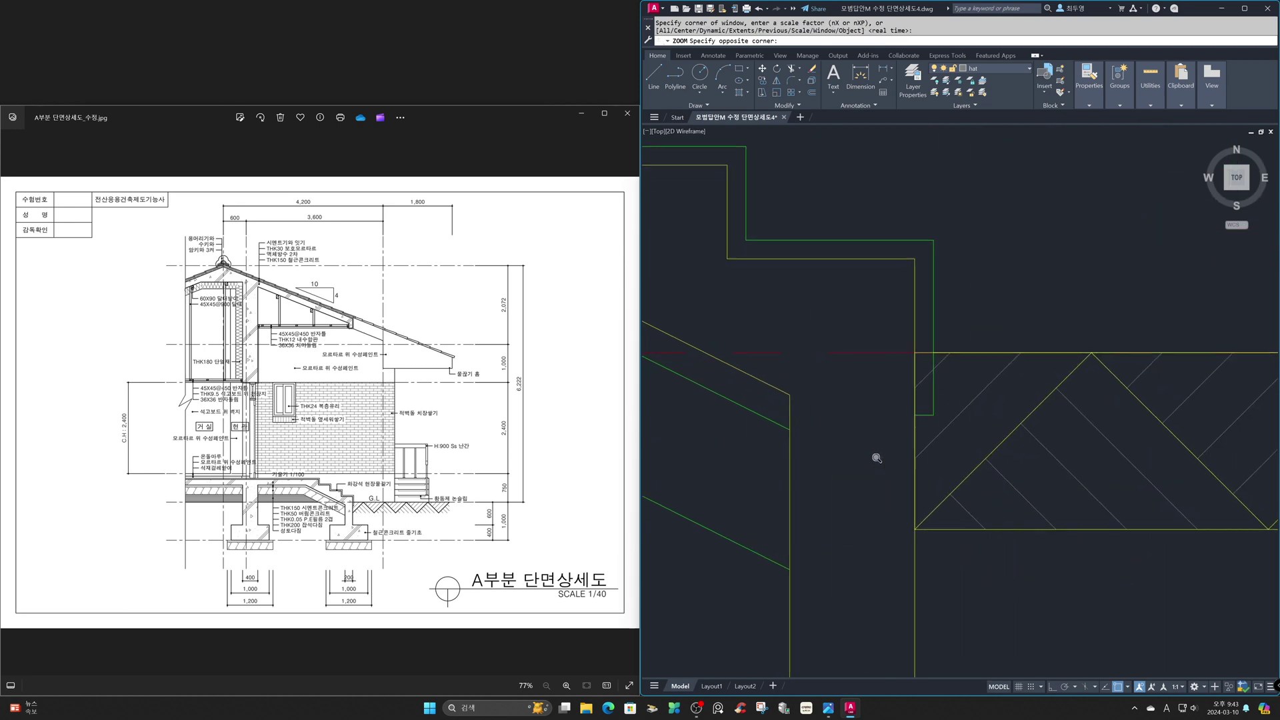
text(tr)
key(Return)
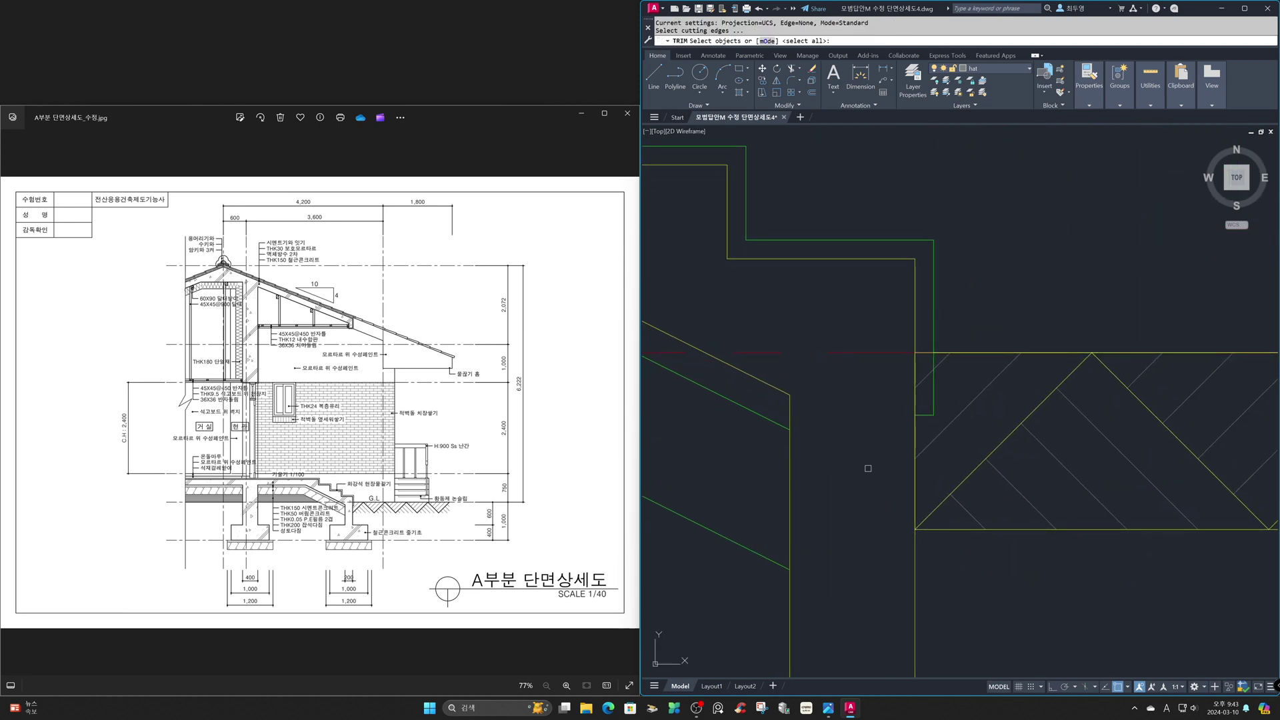
key(Return)
key(Return)
- Erase the rectangle around the hatched zigzag
text(z)
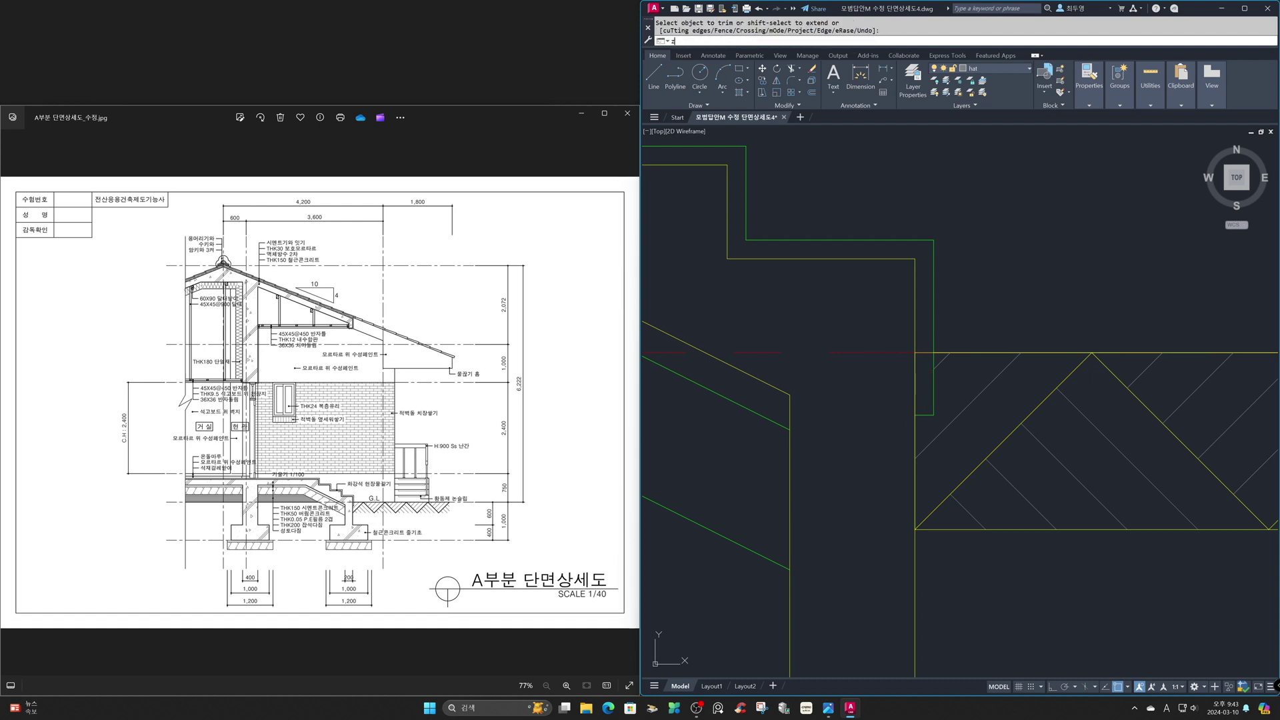
key(Return)
text(p)
key(Return)
key(Return)
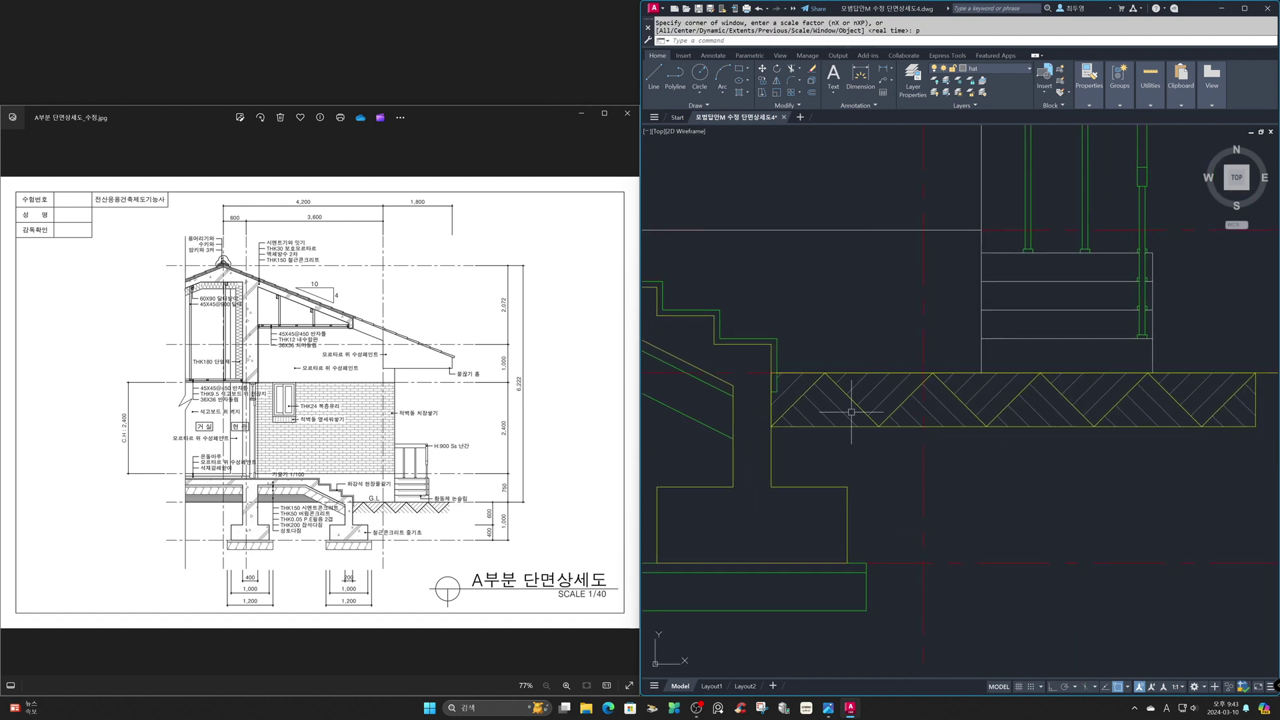
click(909, 427)
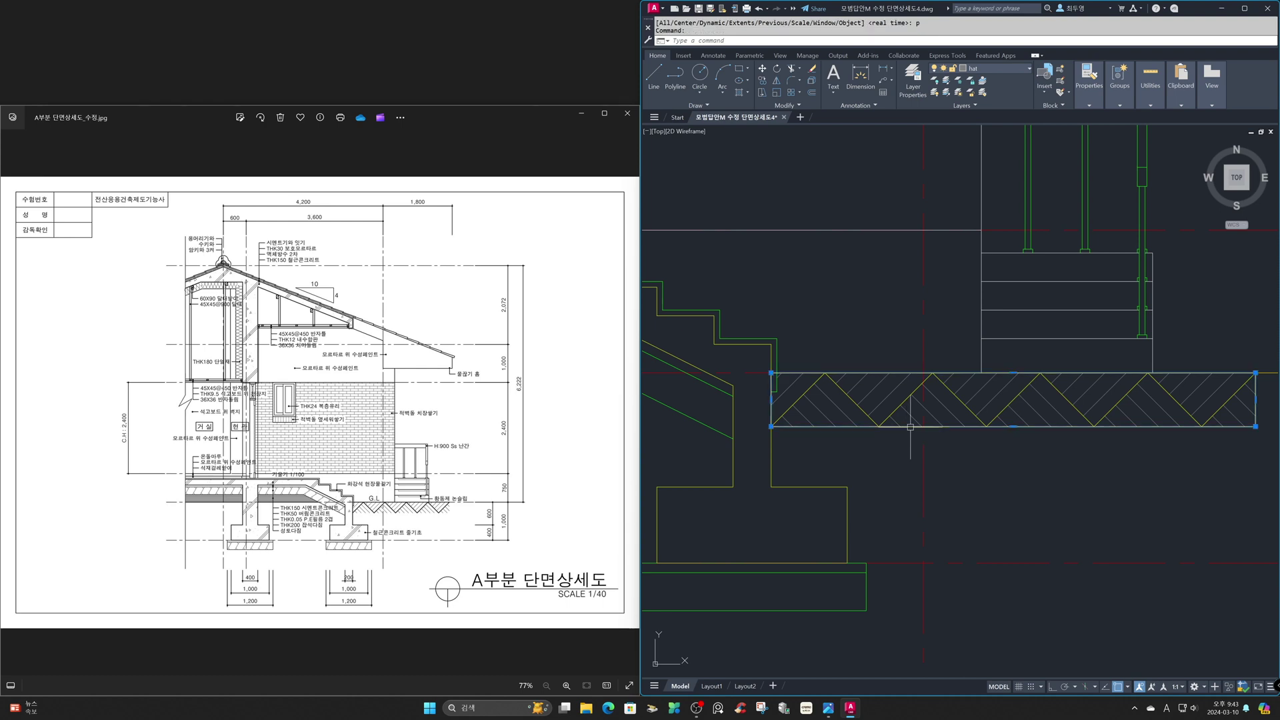
key(Delete)
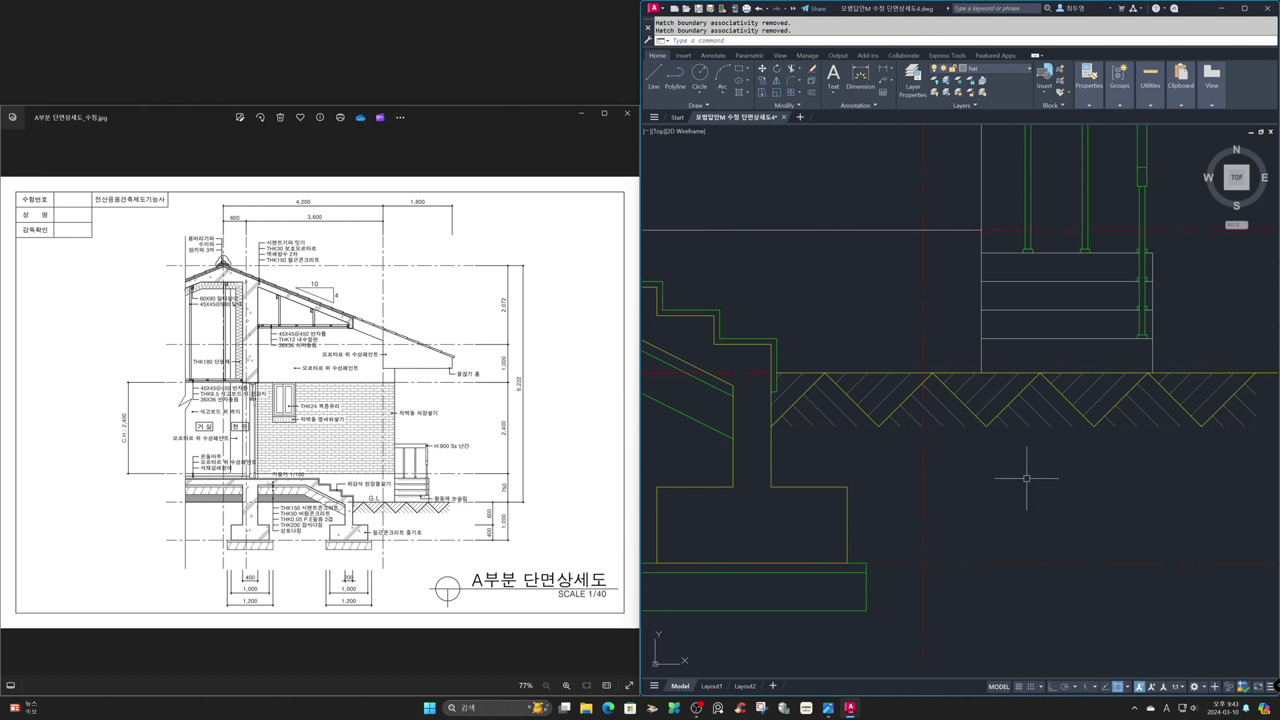
- Shorten the ground line so its right end meets the upper-right end of the zigzag
text(z)
key(Return)
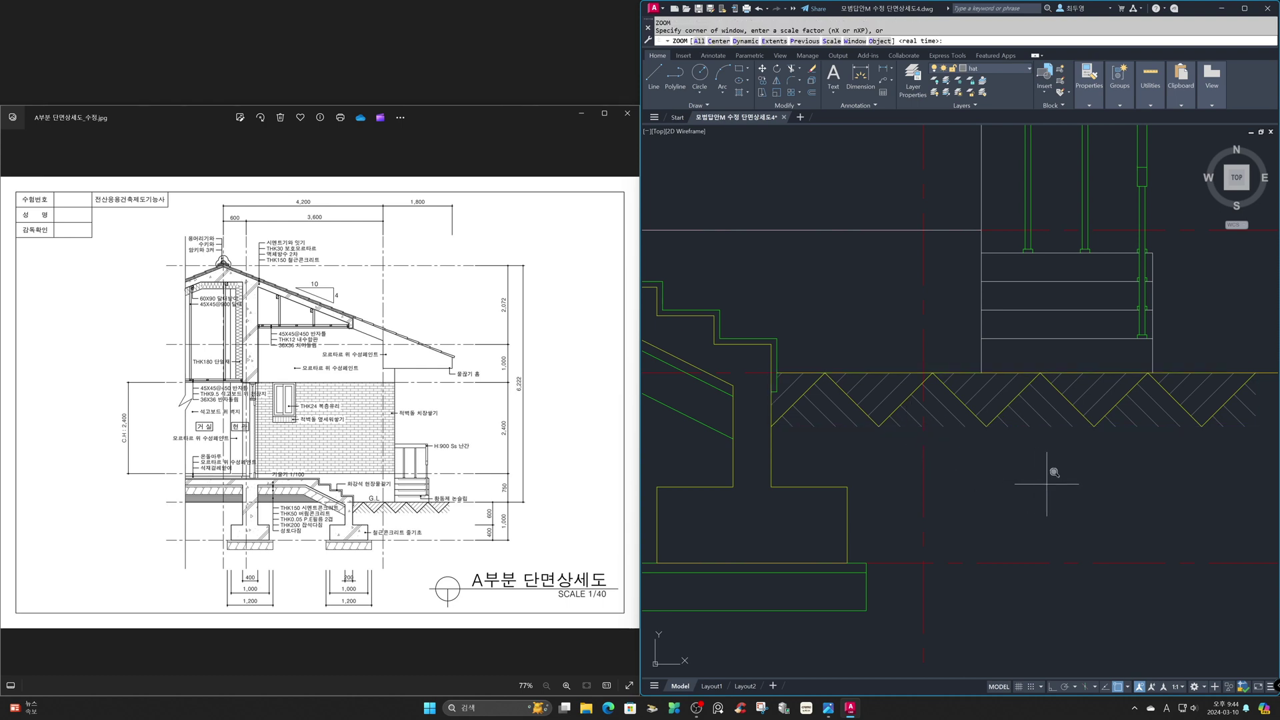
text(p)
key(Return)
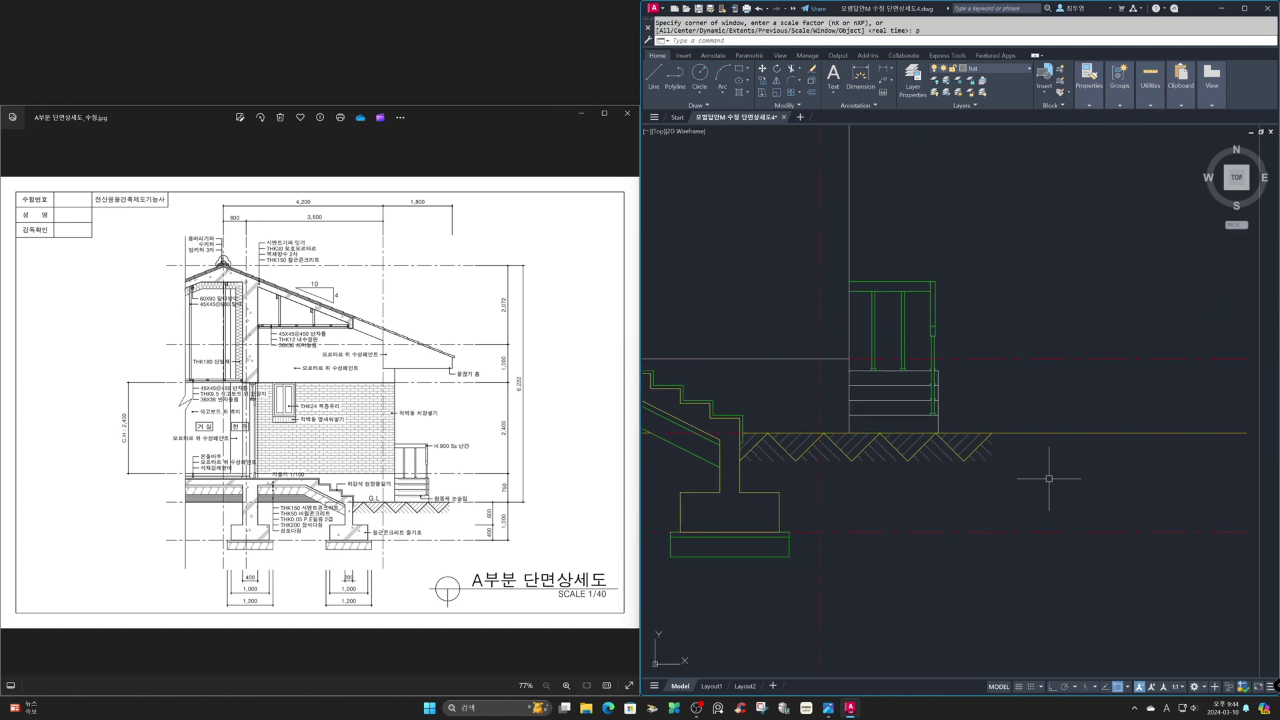
click(1084, 434)
mouse_move(1245, 433)
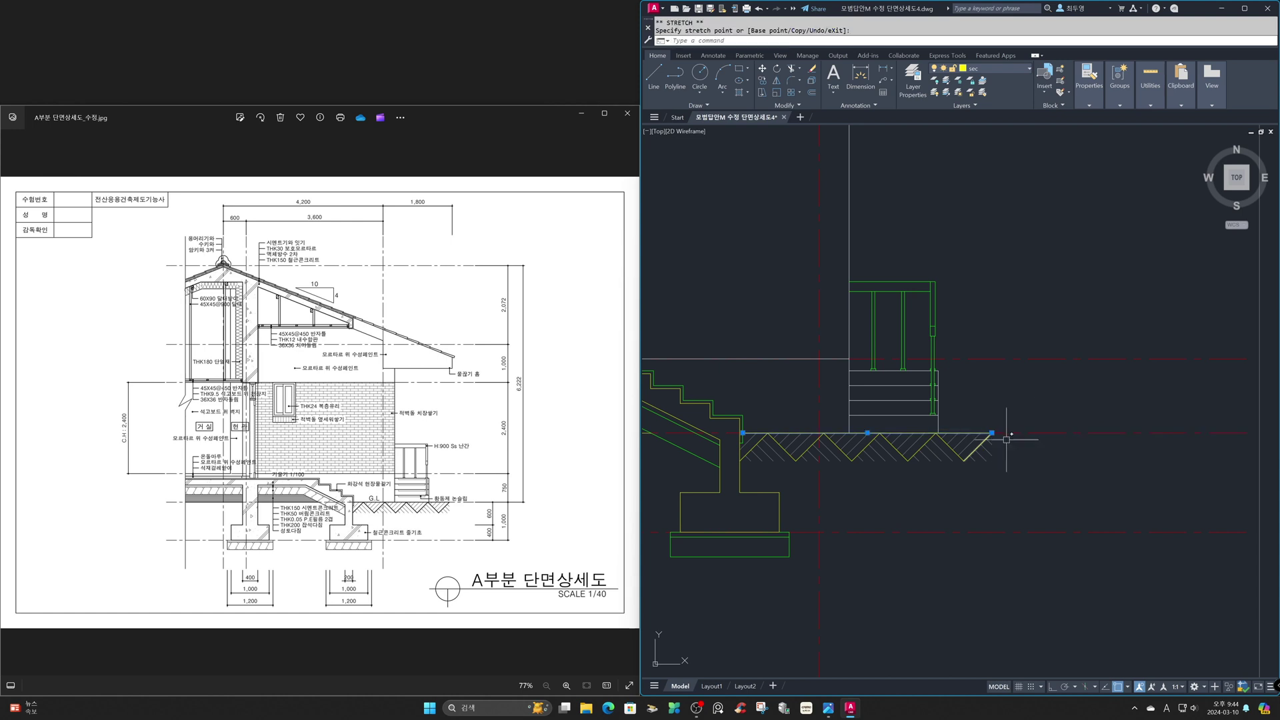
key(Escape)
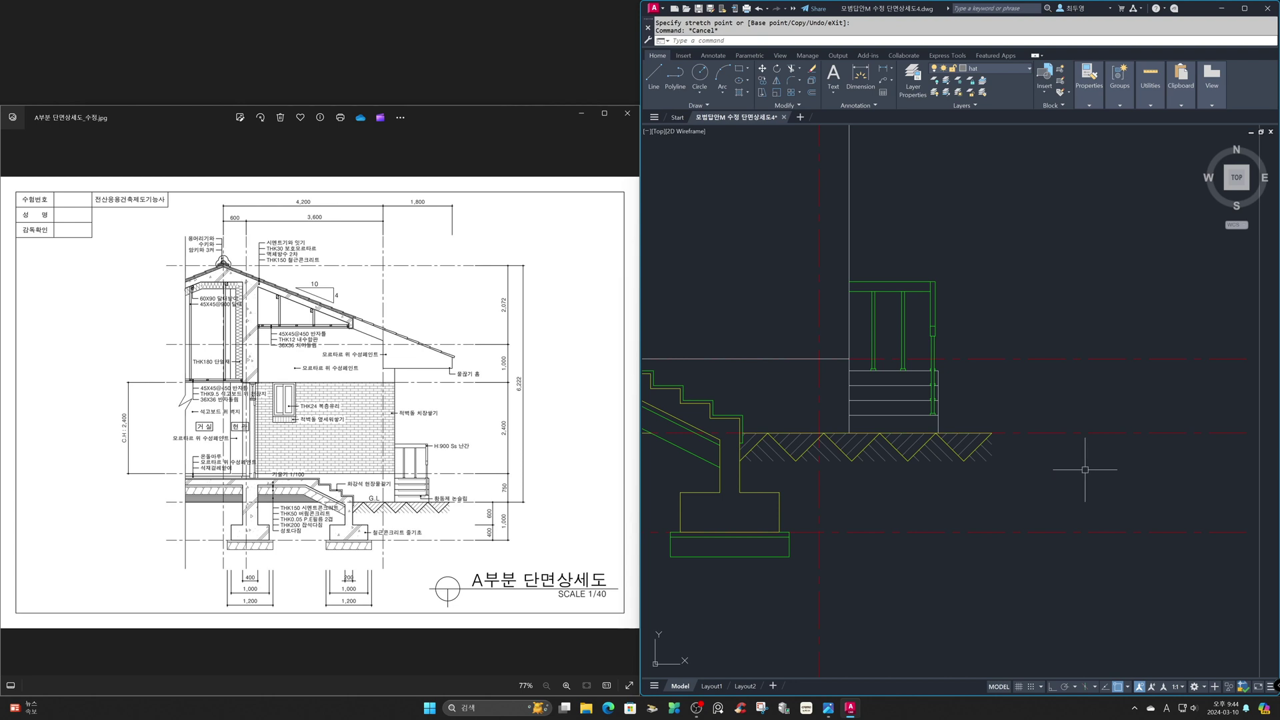
- Copy the horizontal center line below the ridge up to the roof apex, using its intersection with the vertical center line as base point
text(z)
key(Return)
text(p)
key(Return)
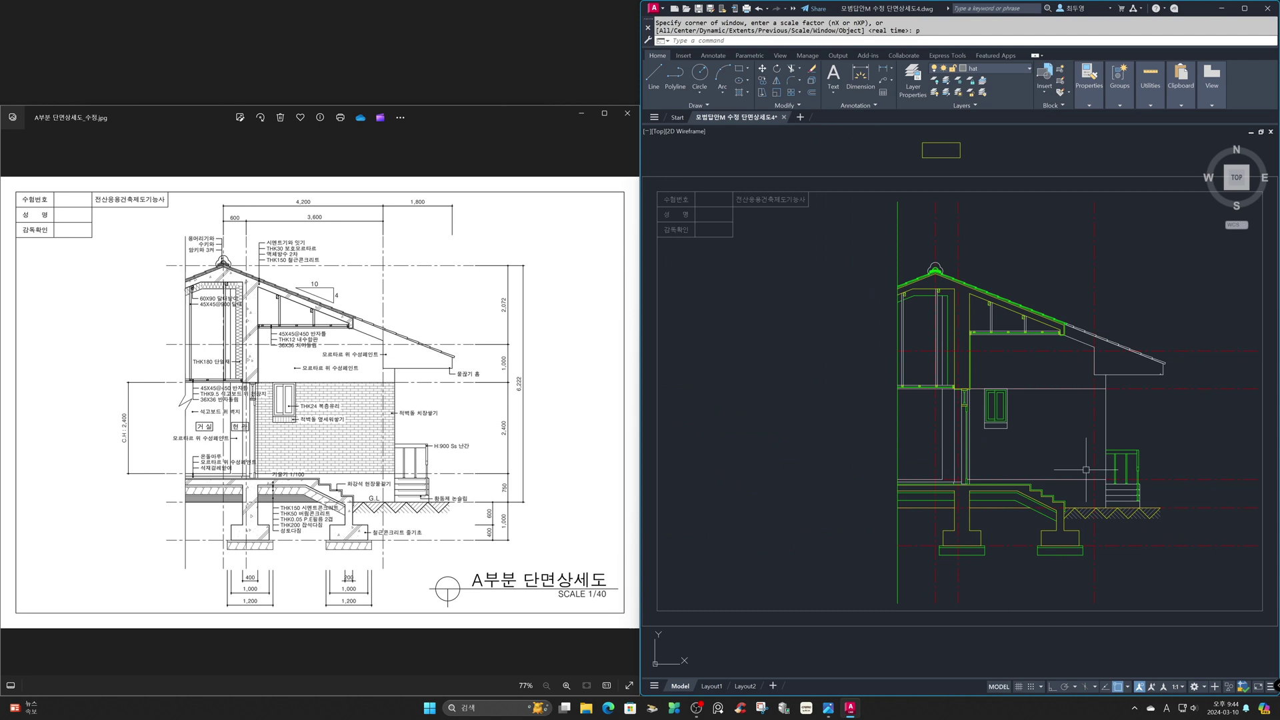
text(z)
key(Return)
click(886, 241)
click(1037, 365)
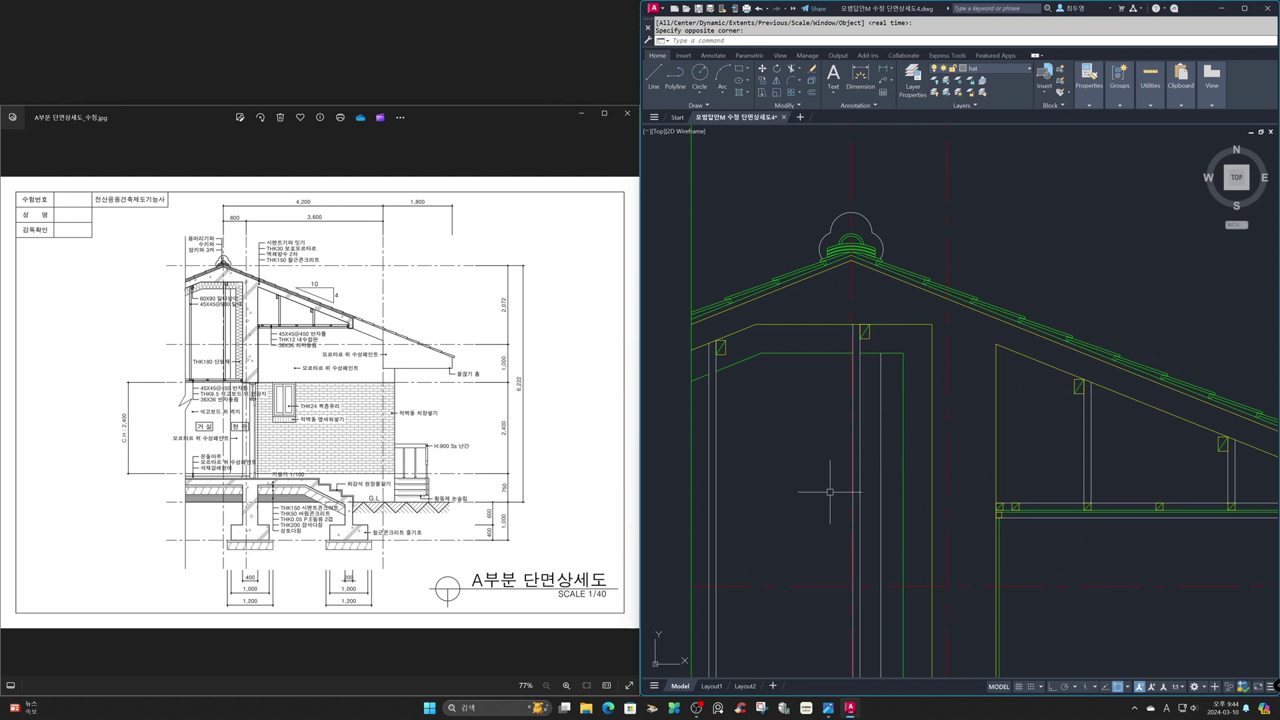
text(co)
key(Return)
click(808, 587)
key(Return)
click(851, 587)
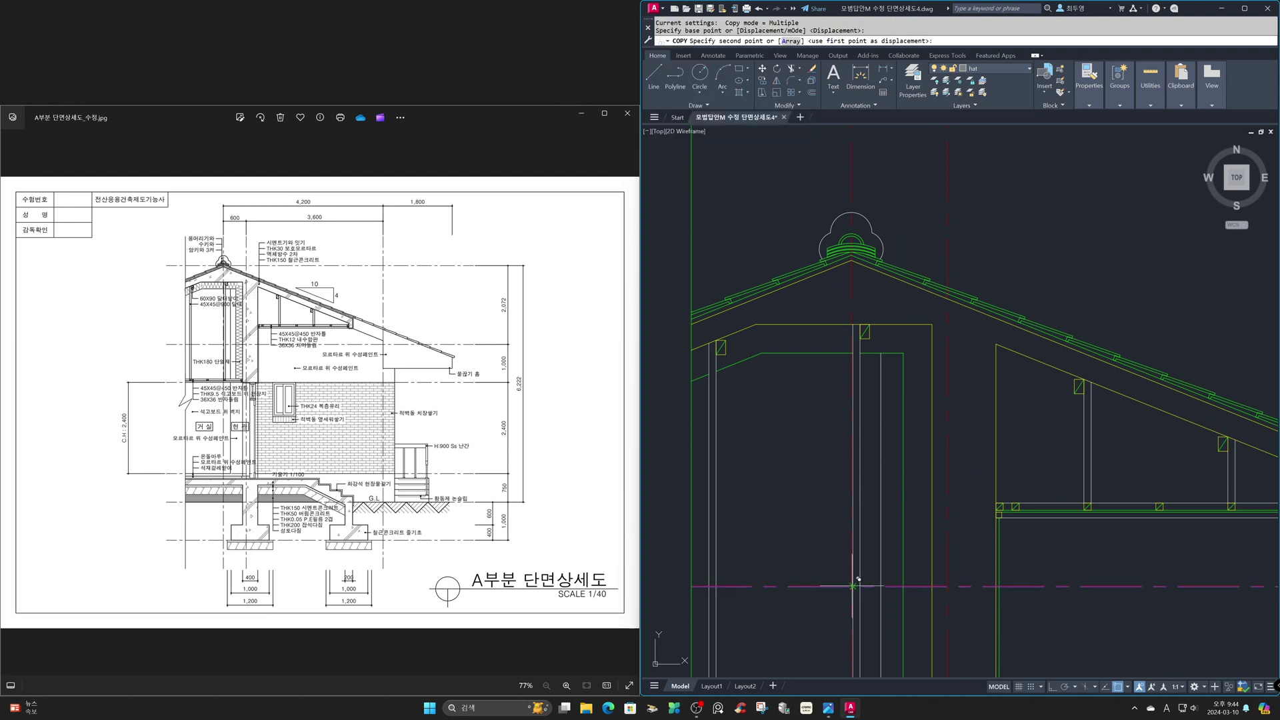
text('z)
key(Return)
click(788, 207)
click(905, 297)
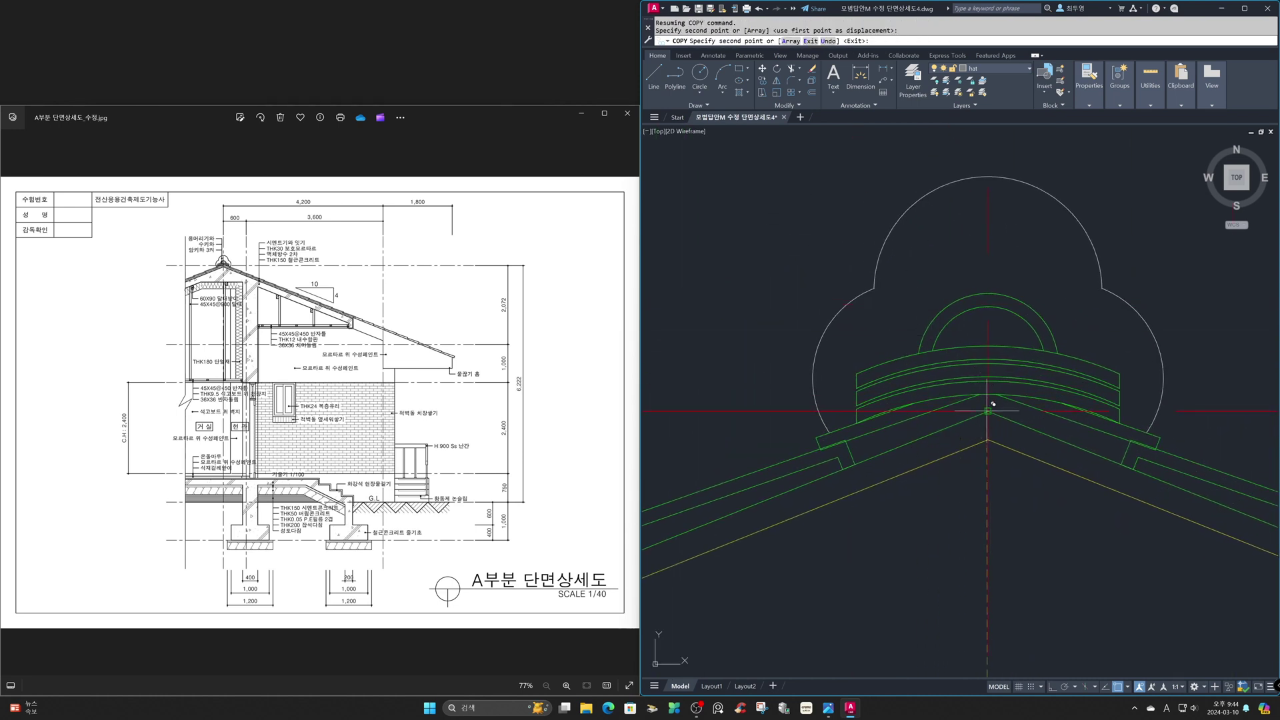
key(Return)
- Make the txt layer current with the whole section drawing in view
text(z)
key(Return)
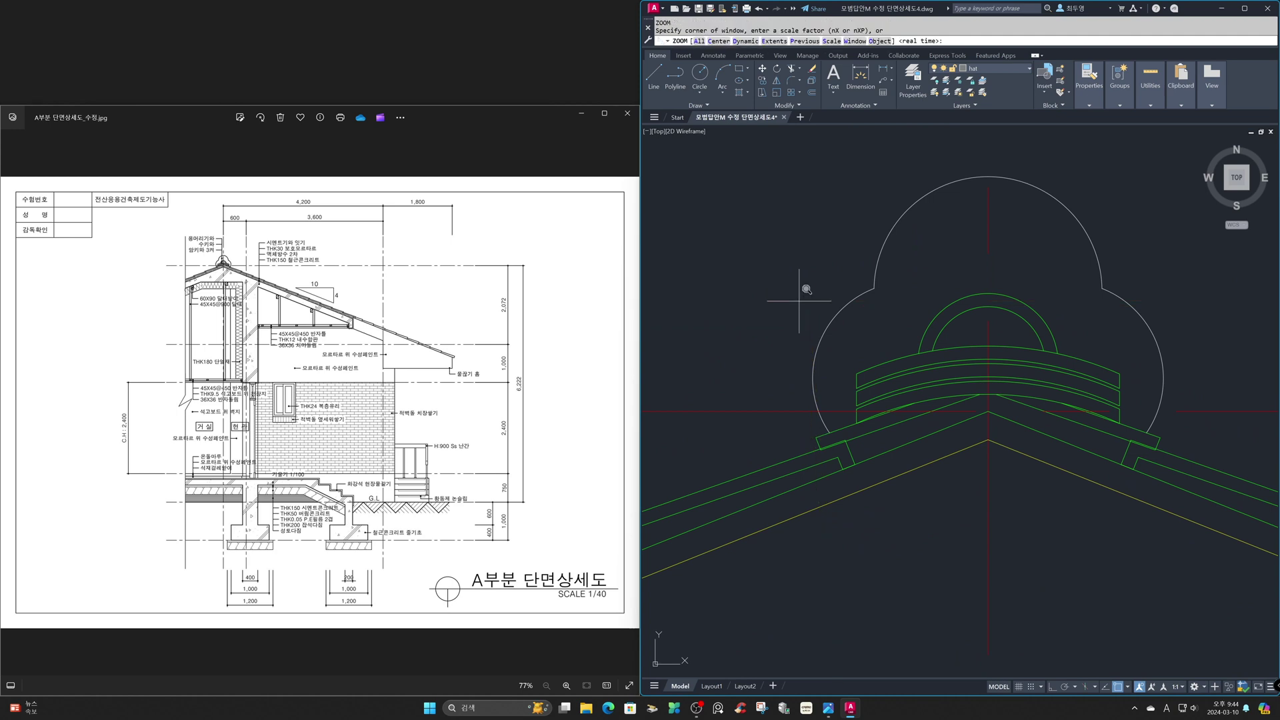
key(Return)
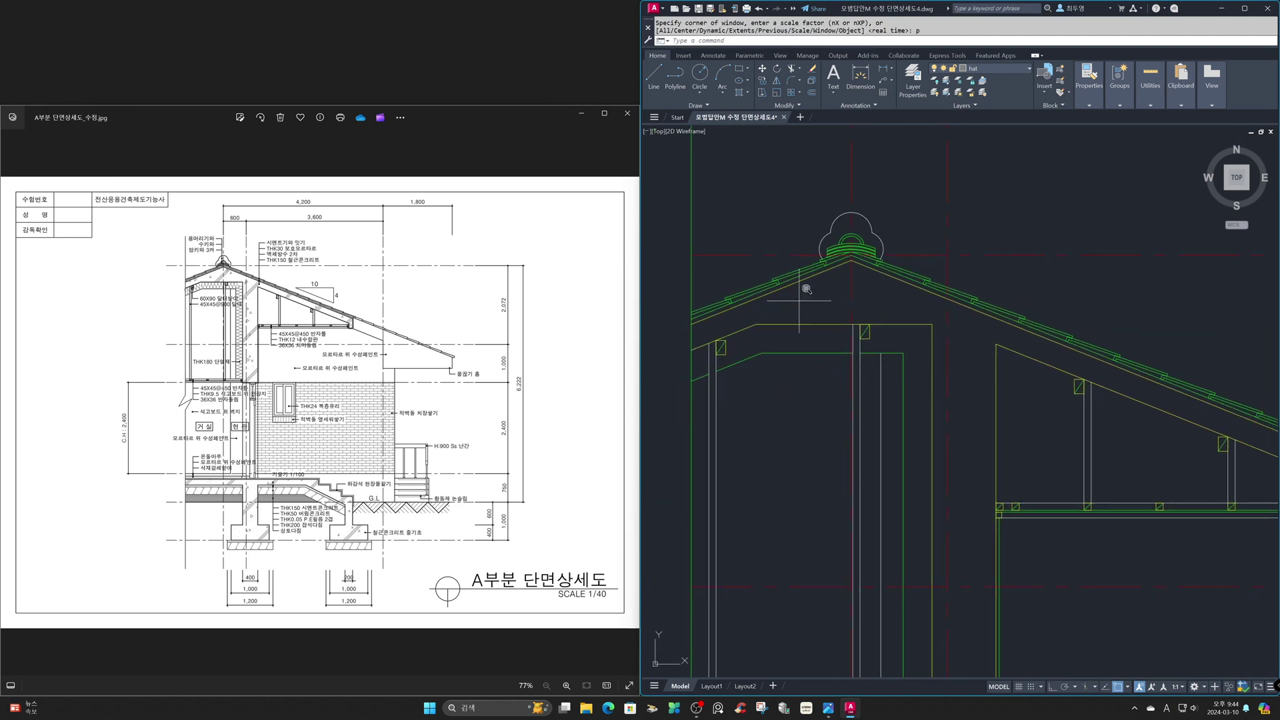
key(Return)
text(p)
key(Return)
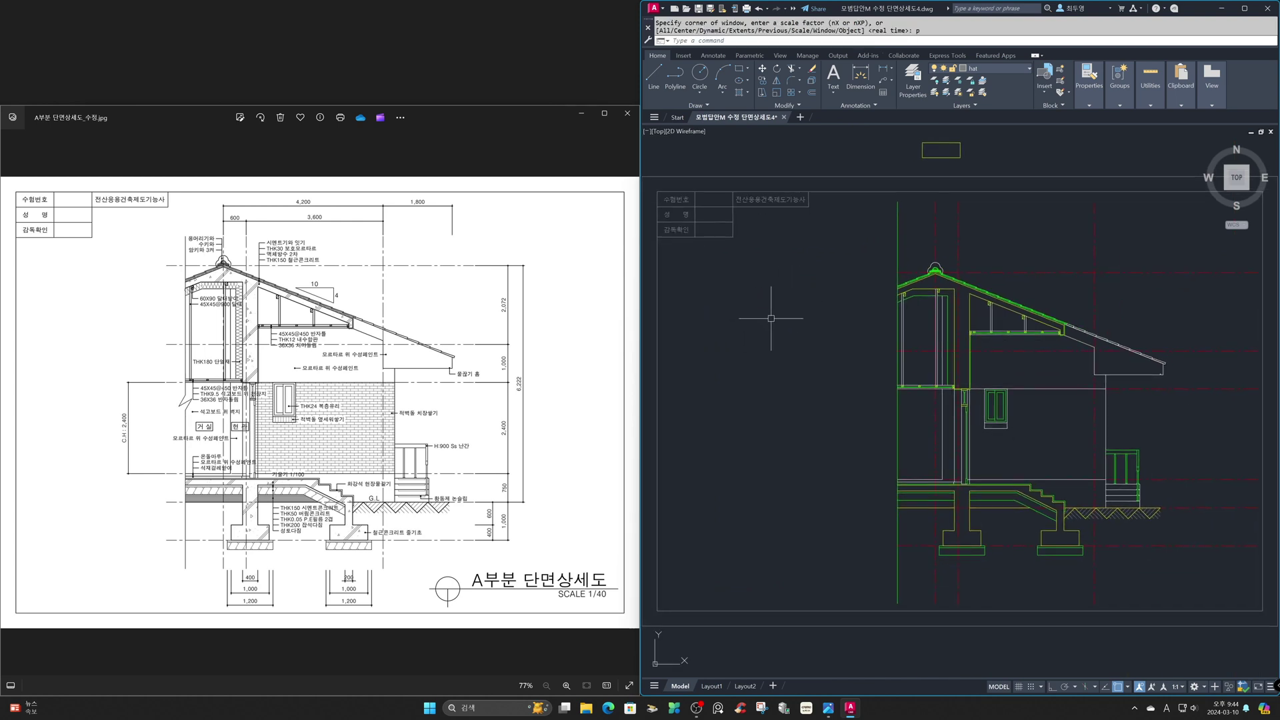
click(1016, 66)
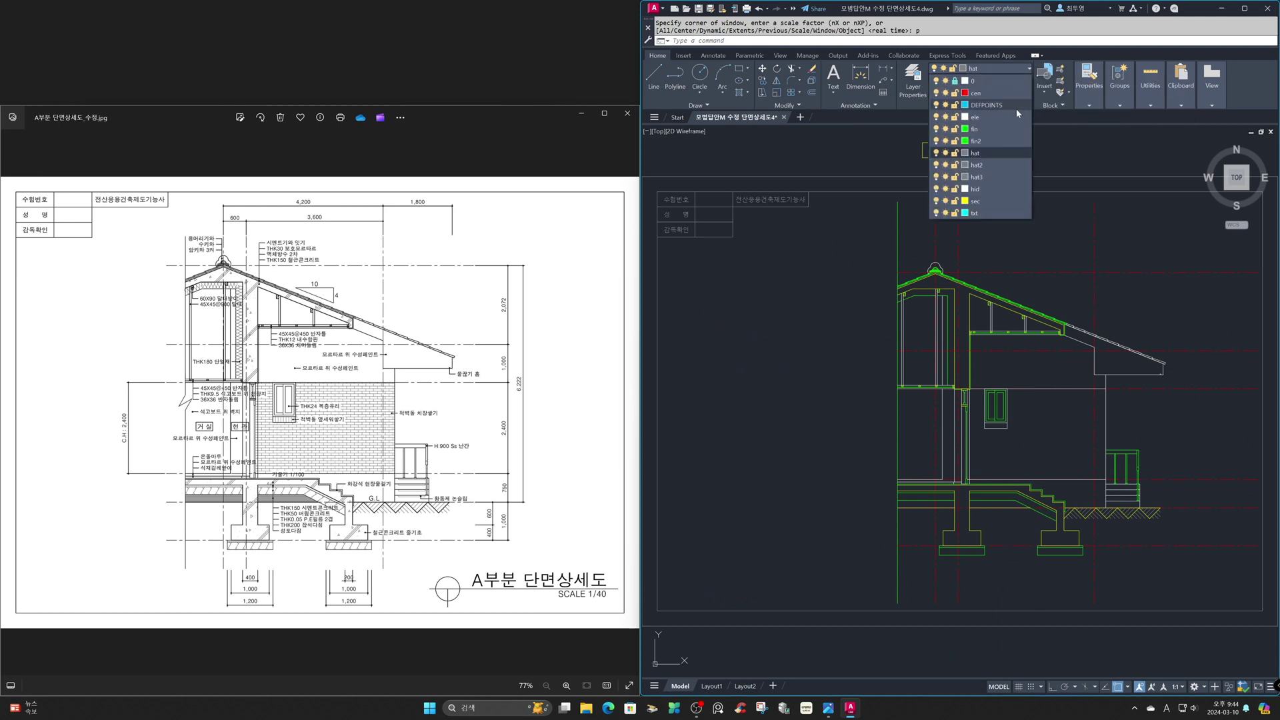
click(1007, 213)
- Draw horizontal construction lines through the ridge top and the footing bottom, and a vertical one through the eave tip
text(xl)
key(Return)
text(h)
key(Return)
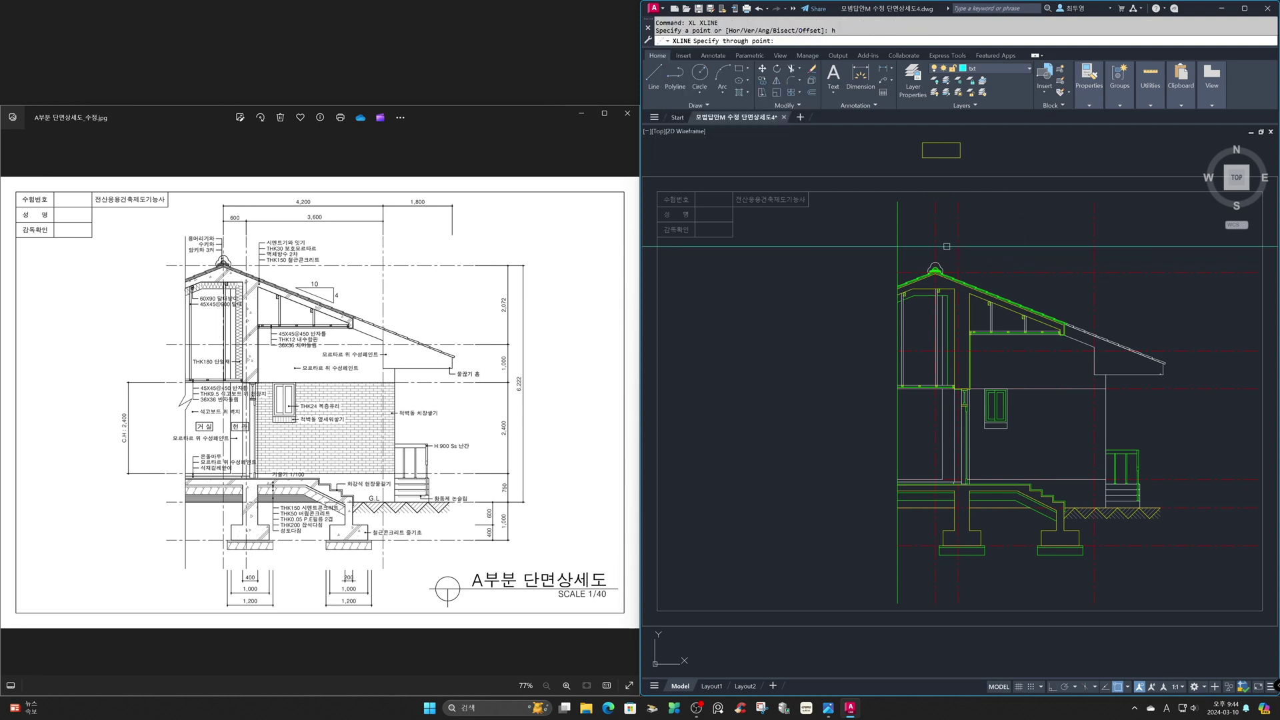
click(935, 262)
click(984, 555)
key(Return)
key(Return)
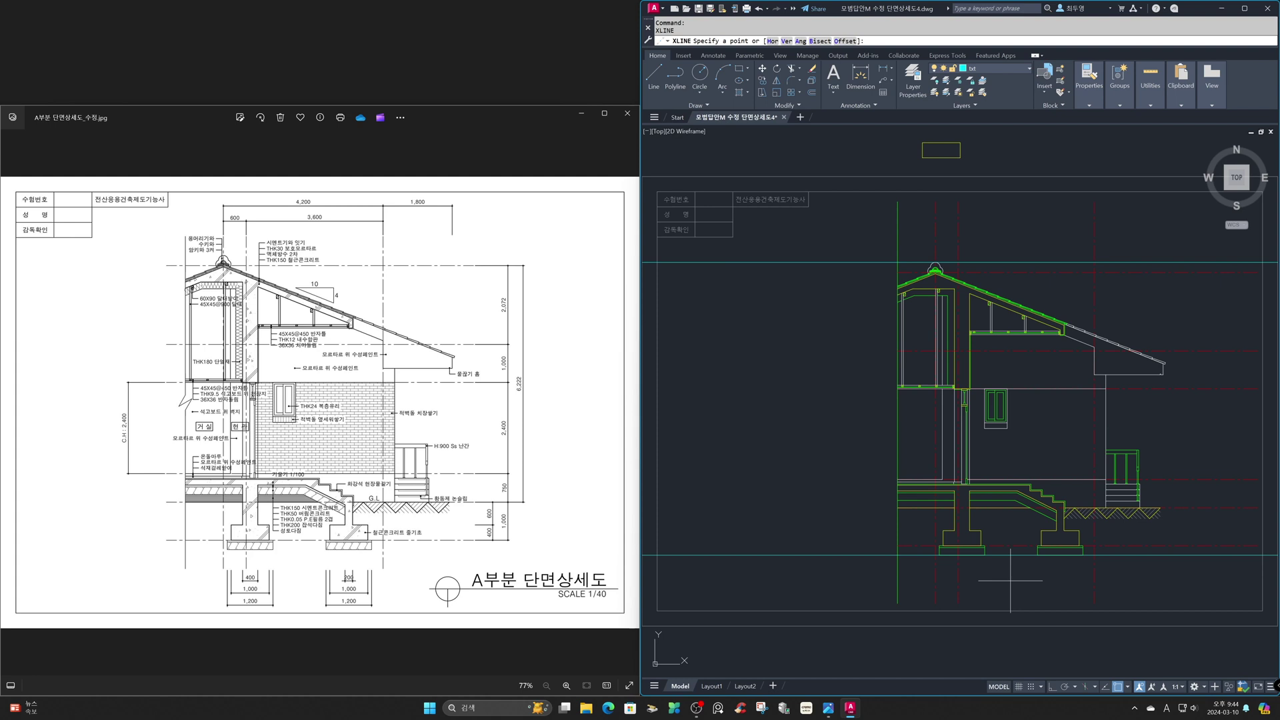
text(v)
key(Return)
click(1166, 362)
key(Return)
- Offset the three construction lines and the section's left vertical edge line 500 outward from the house
text(o)
key(Return)
text(500)
key(Return)
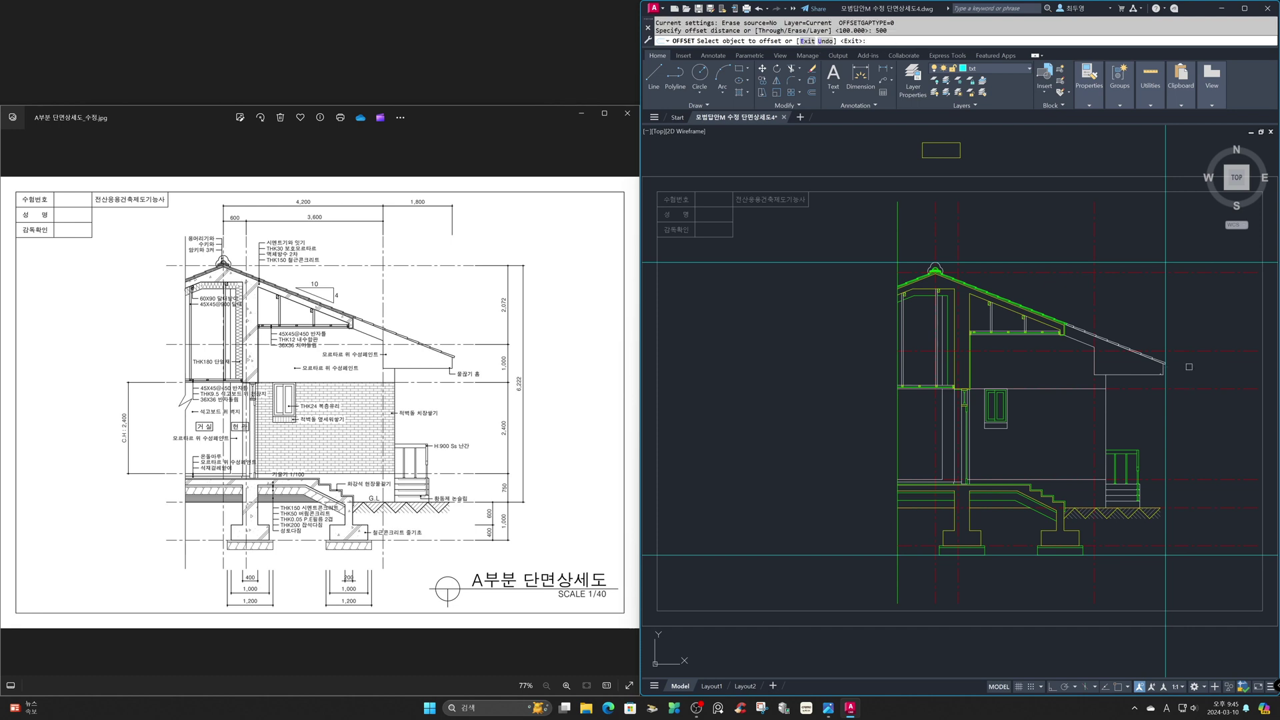
click(1171, 306)
click(1215, 296)
click(1219, 264)
click(1222, 244)
click(1225, 555)
click(1221, 573)
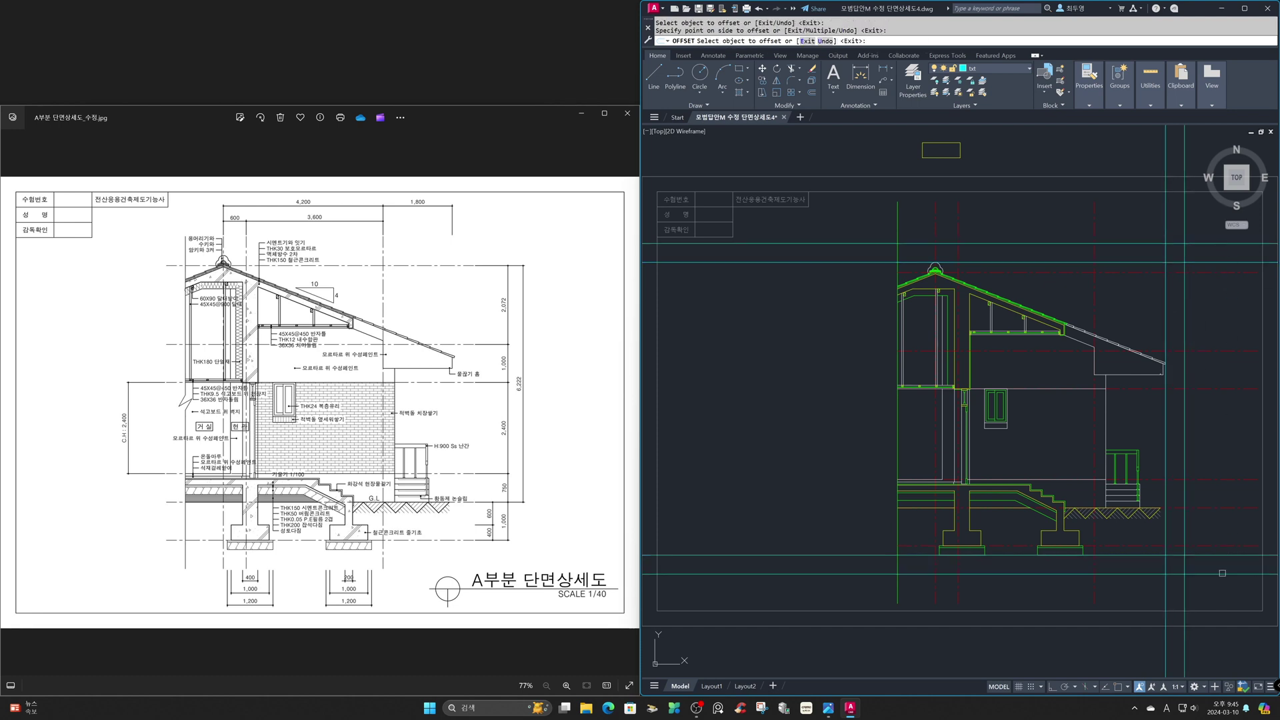
click(898, 537)
click(888, 533)
key(Return)
- Erase the three original construction lines touching the ridge top, footing bottom and eave tip
text(e)
key(Return)
click(889, 553)
click(889, 262)
click(1163, 254)
key(Return)
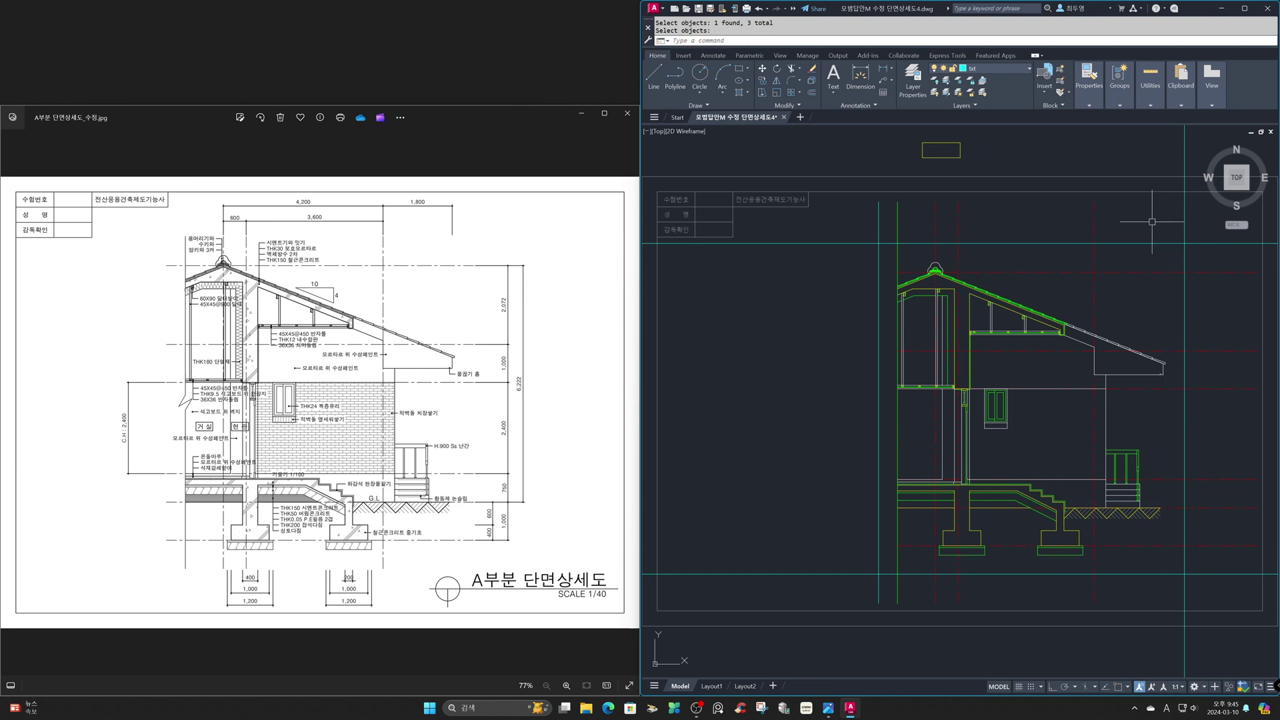
- Fillet the four offset lines at their corners with the Multiple option to form a closed rectangular frame around the section
text(f)
key(Return)
text(m)
key(Return)
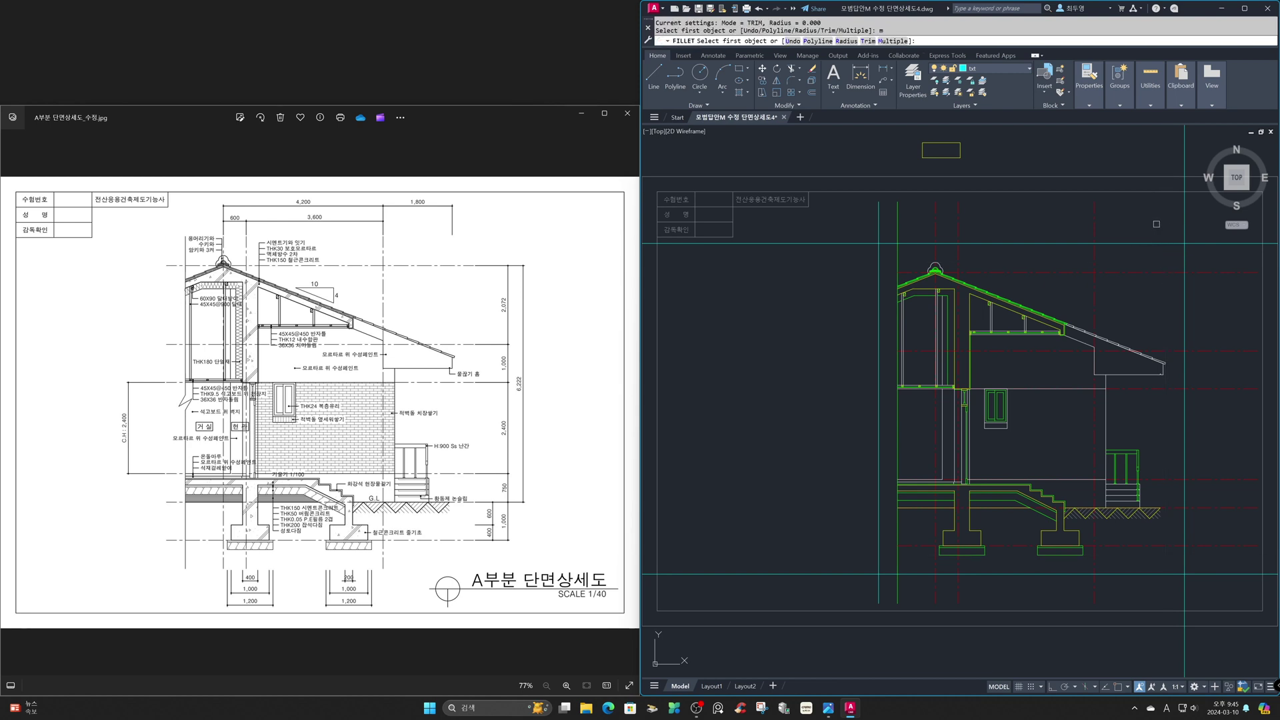
click(1173, 243)
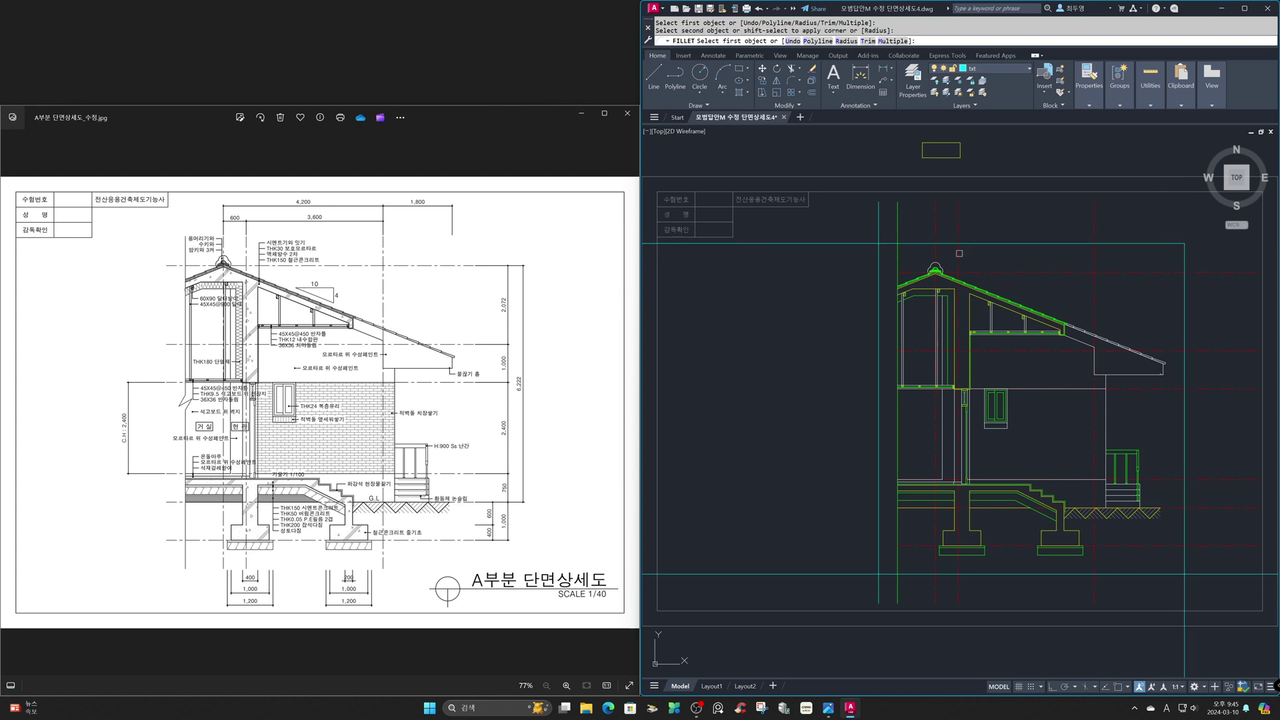
click(881, 558)
click(889, 574)
click(1180, 573)
click(1203, 573)
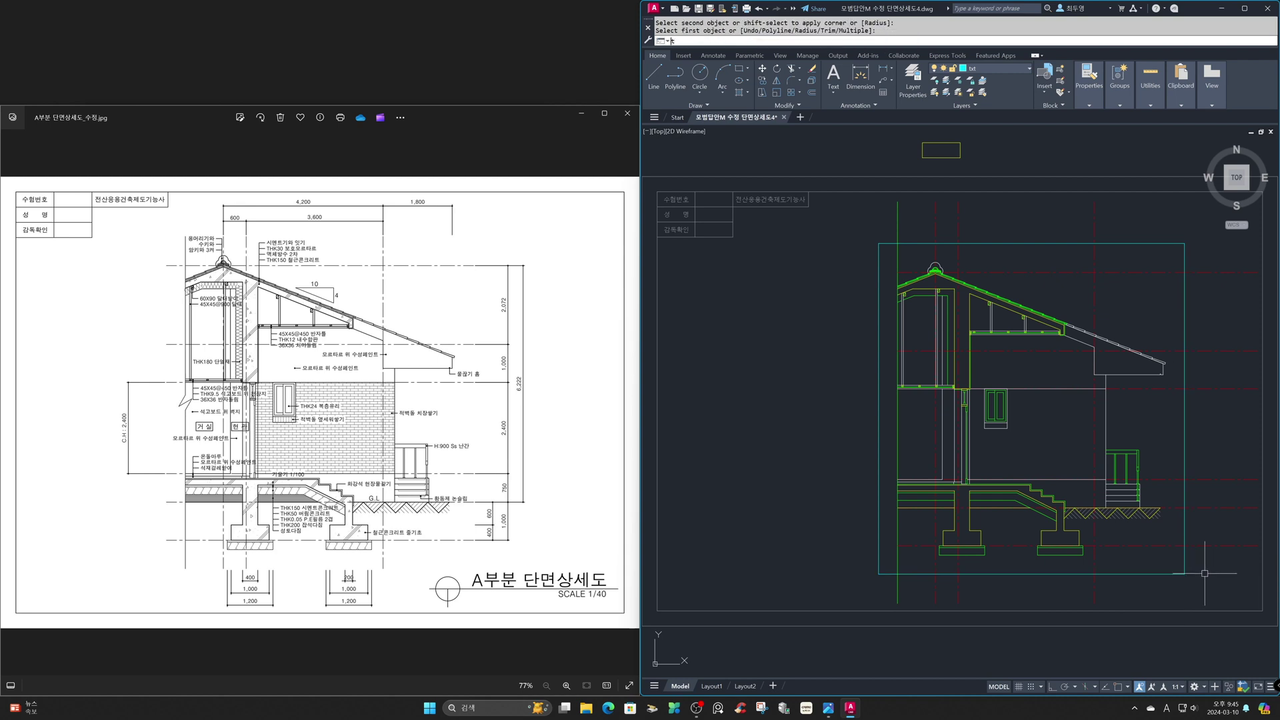
- Trim the center lines and the left vertical edge line outside the rectangular frame, using the frame as cutting edges
text(tr)
key(Return)
click(1204, 573)
click(1164, 563)
key(Return)
click(876, 205)
click(1193, 230)
click(1219, 242)
click(1218, 476)
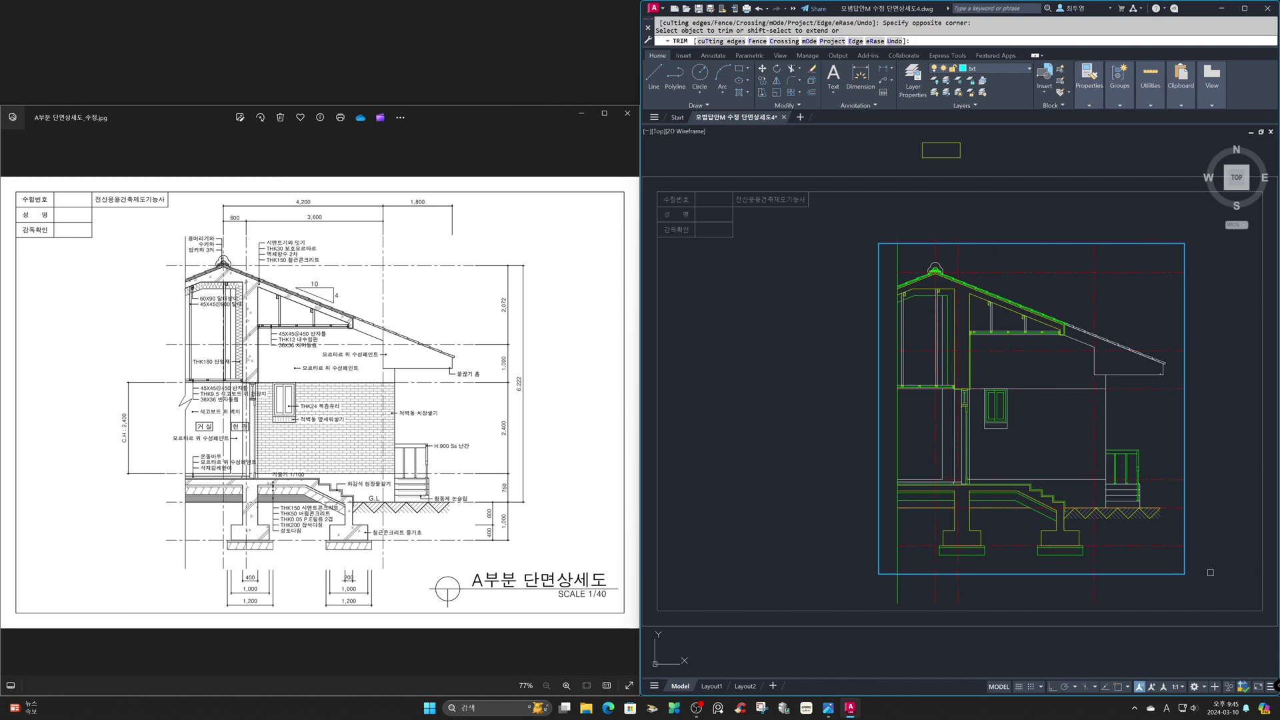
click(886, 575)
click(921, 467)
click(928, 409)
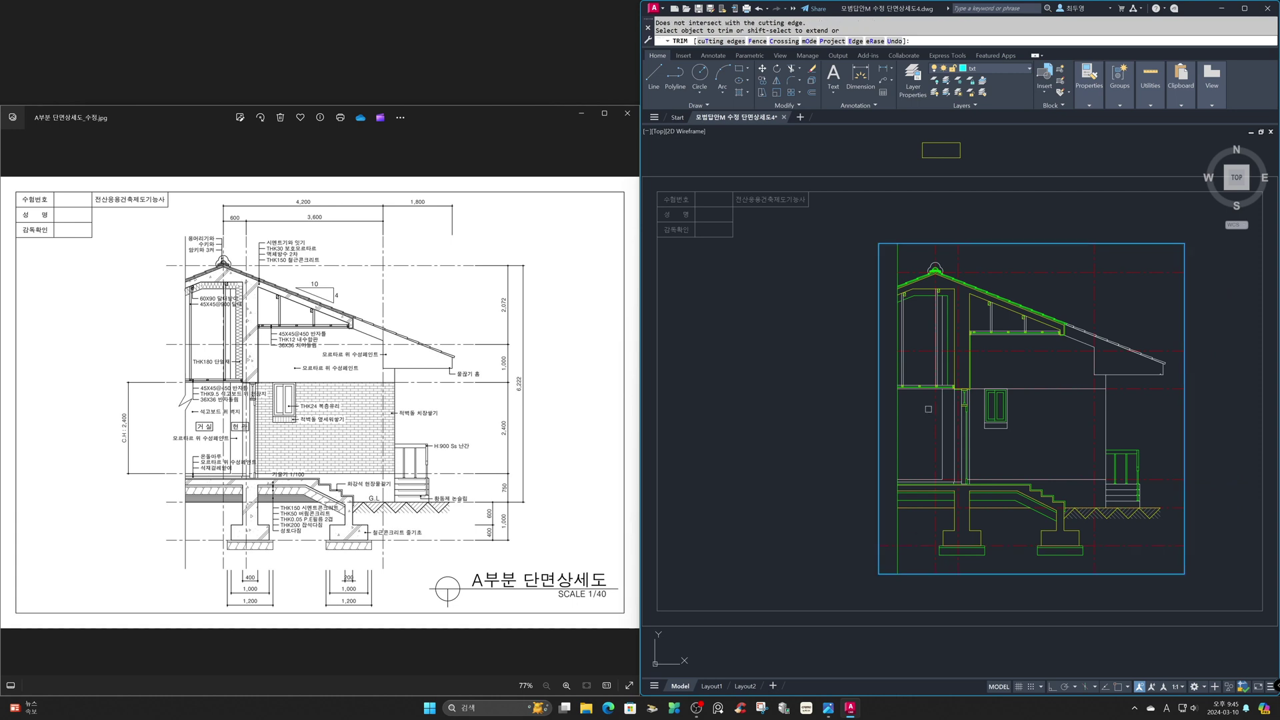
click(925, 351)
click(908, 272)
key(Return)
- Stretch the left ends of the three lower horizontal center lines ending at the section edge perpendicularly to the frame's left side
key(F3)
key(F8)
click(1173, 389)
click(1173, 479)
click(1175, 506)
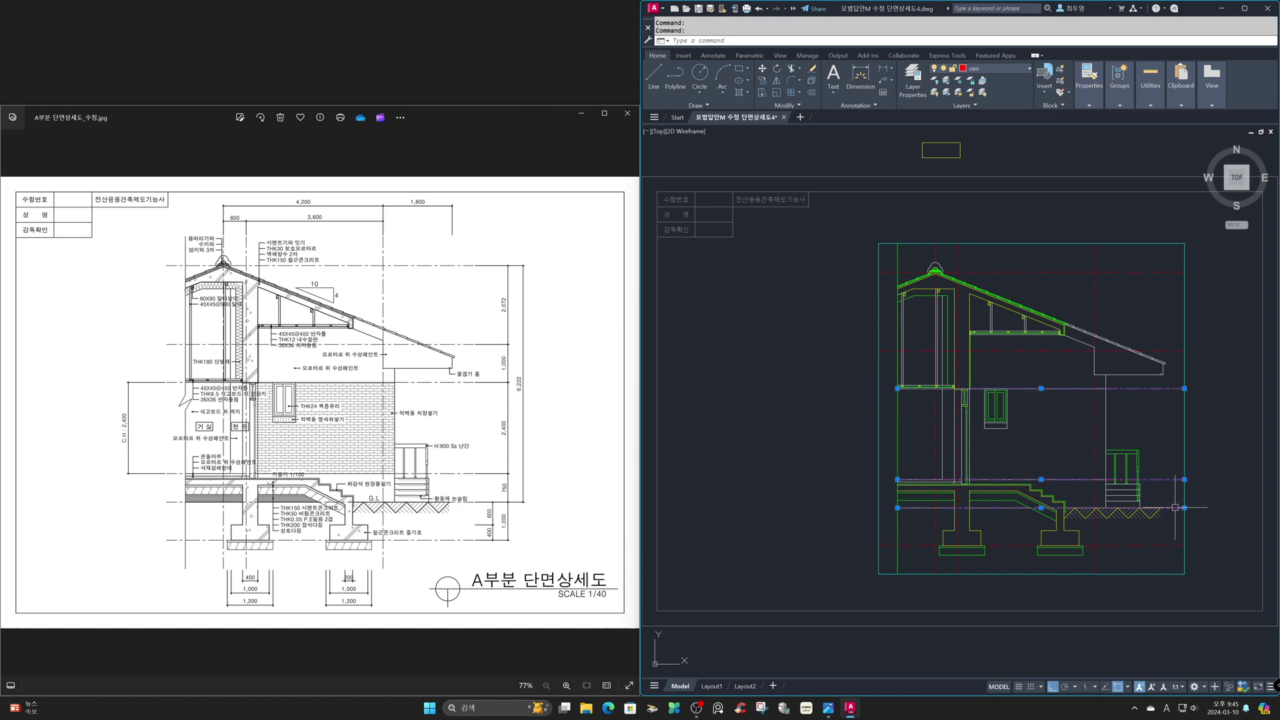
shift+click(897, 389)
mouse_move(897, 480)
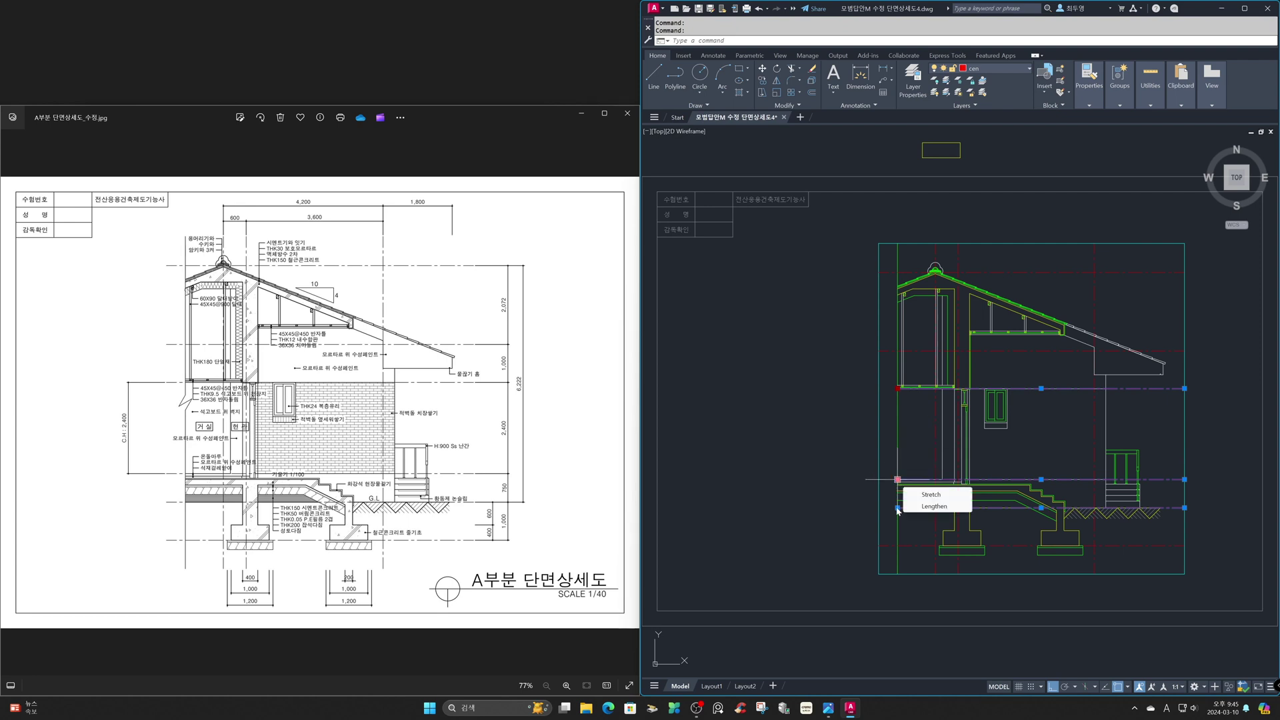
shift+click(897, 507)
shift+click(897, 480)
click(897, 479)
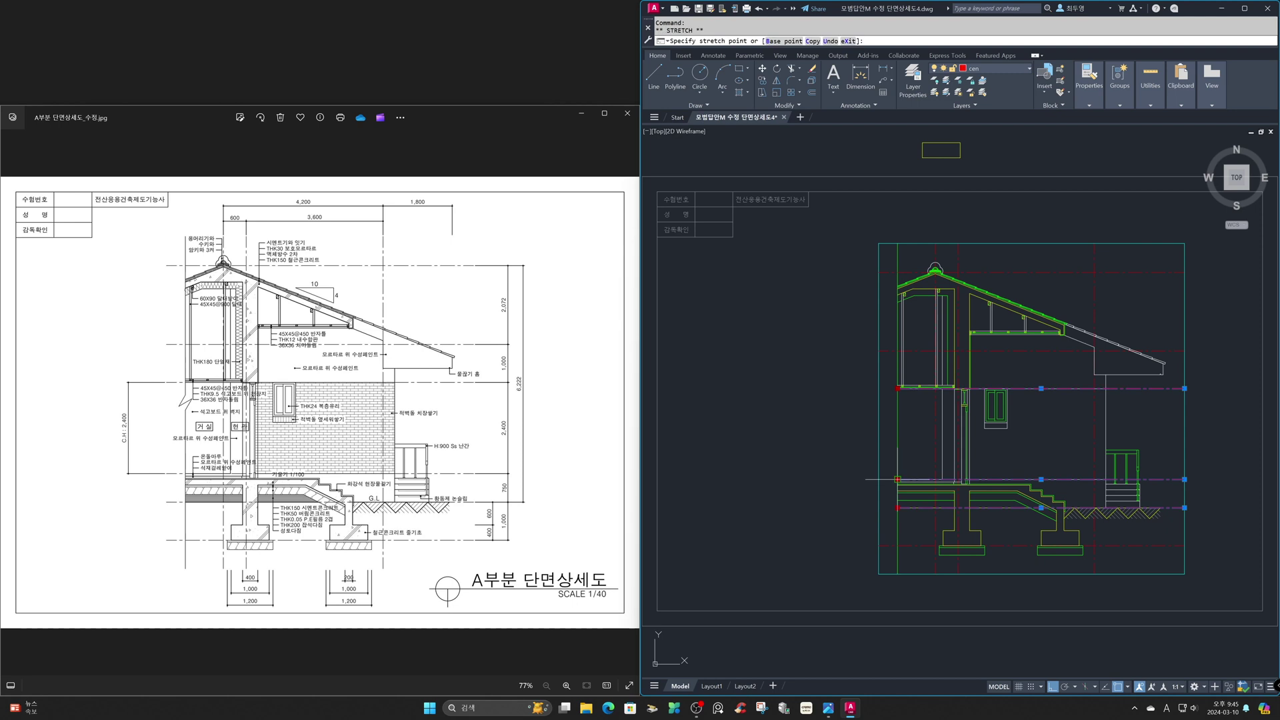
shift+right_click(817, 479)
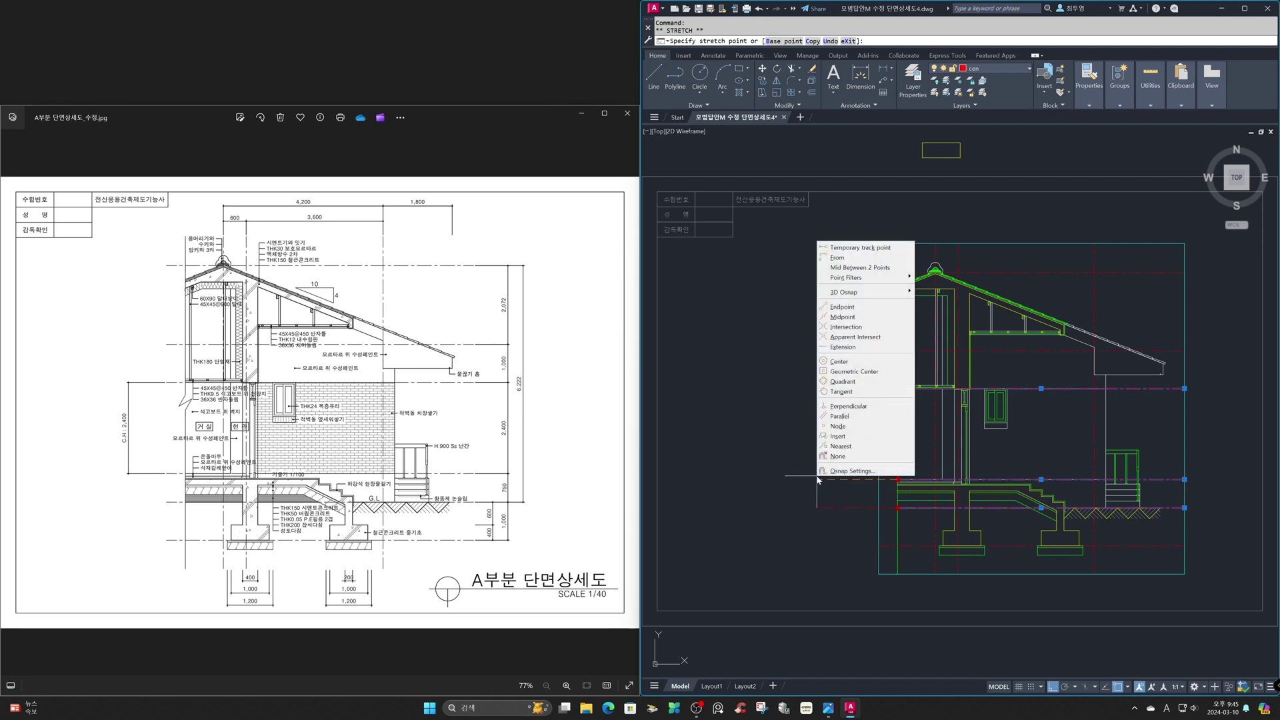
click(866, 409)
click(878, 414)
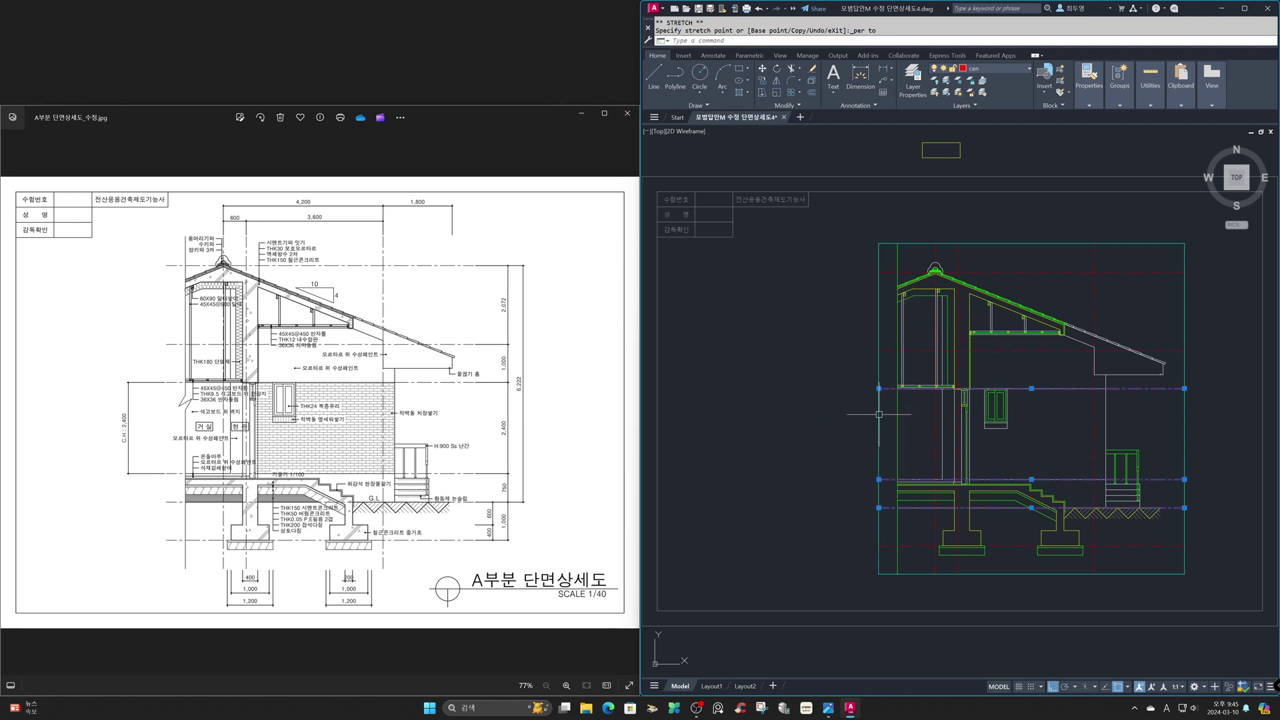
key(Escape)
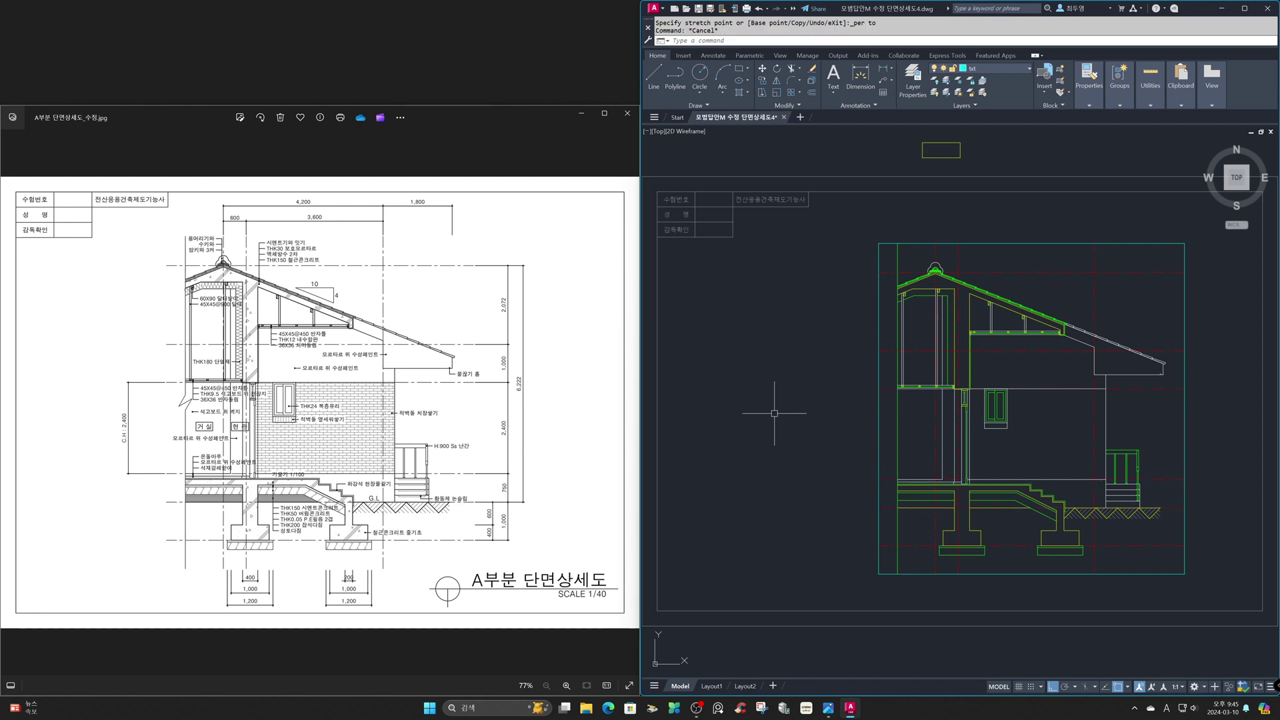
- Move the whole section with its frame from the frame's center to the sheet border's center, using midpoints between opposite corners
text(m)
key(Return)
click(855, 227)
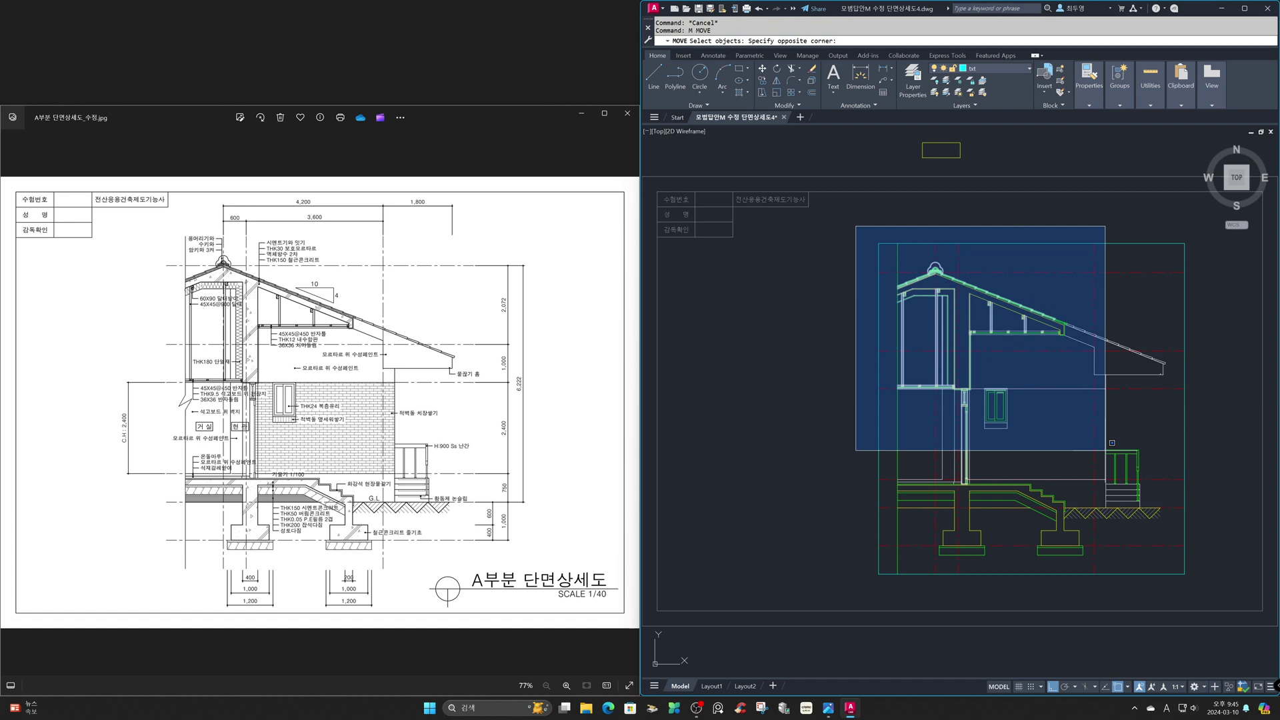
click(1221, 579)
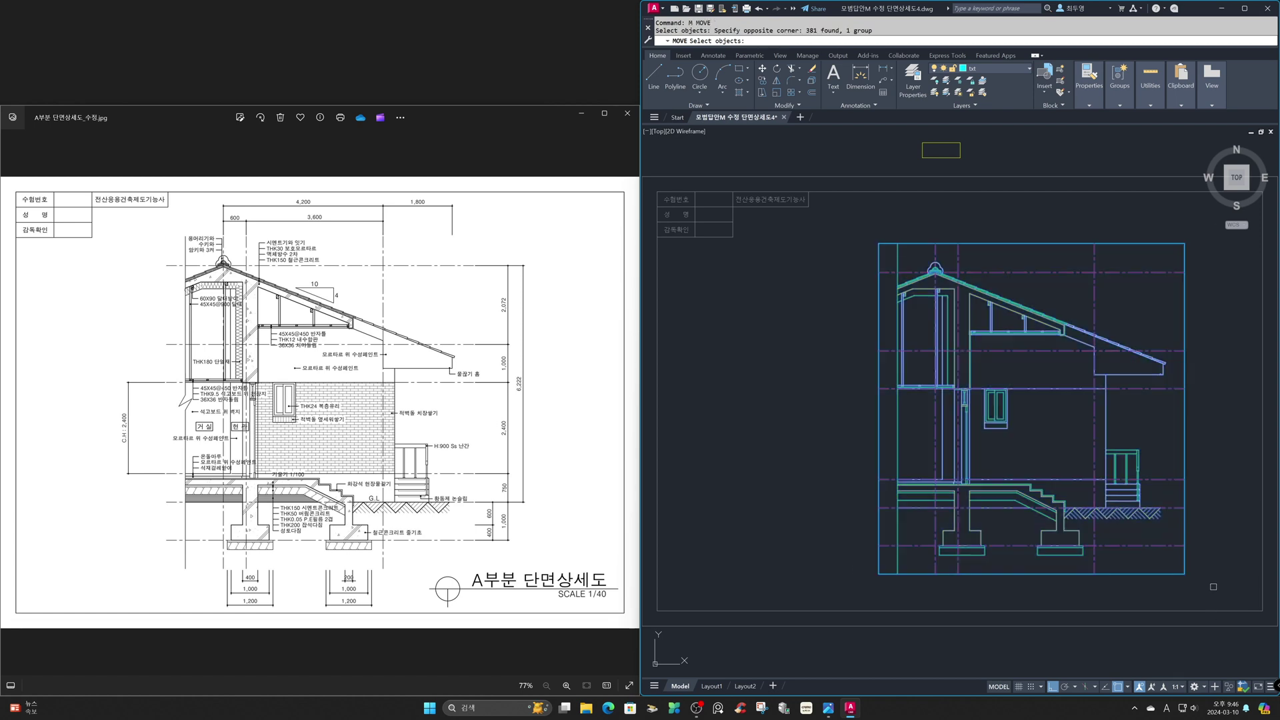
shift+right_click(1221, 582)
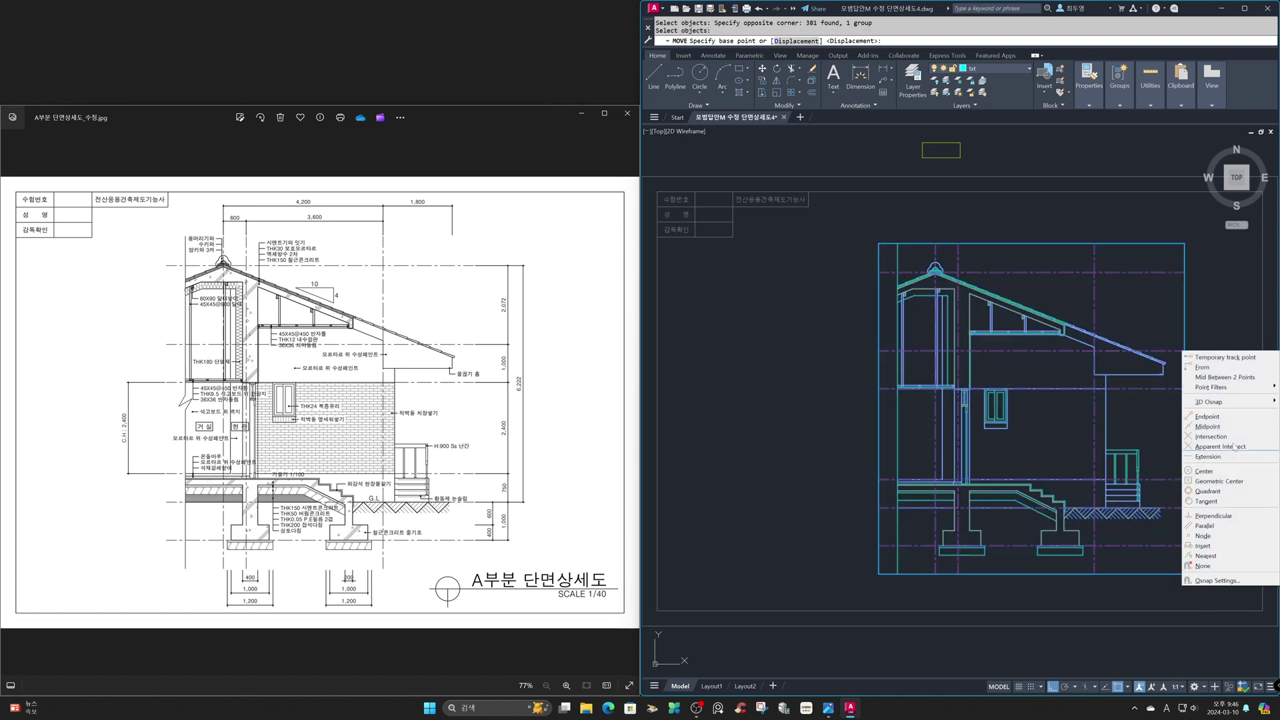
click(1227, 377)
click(1183, 573)
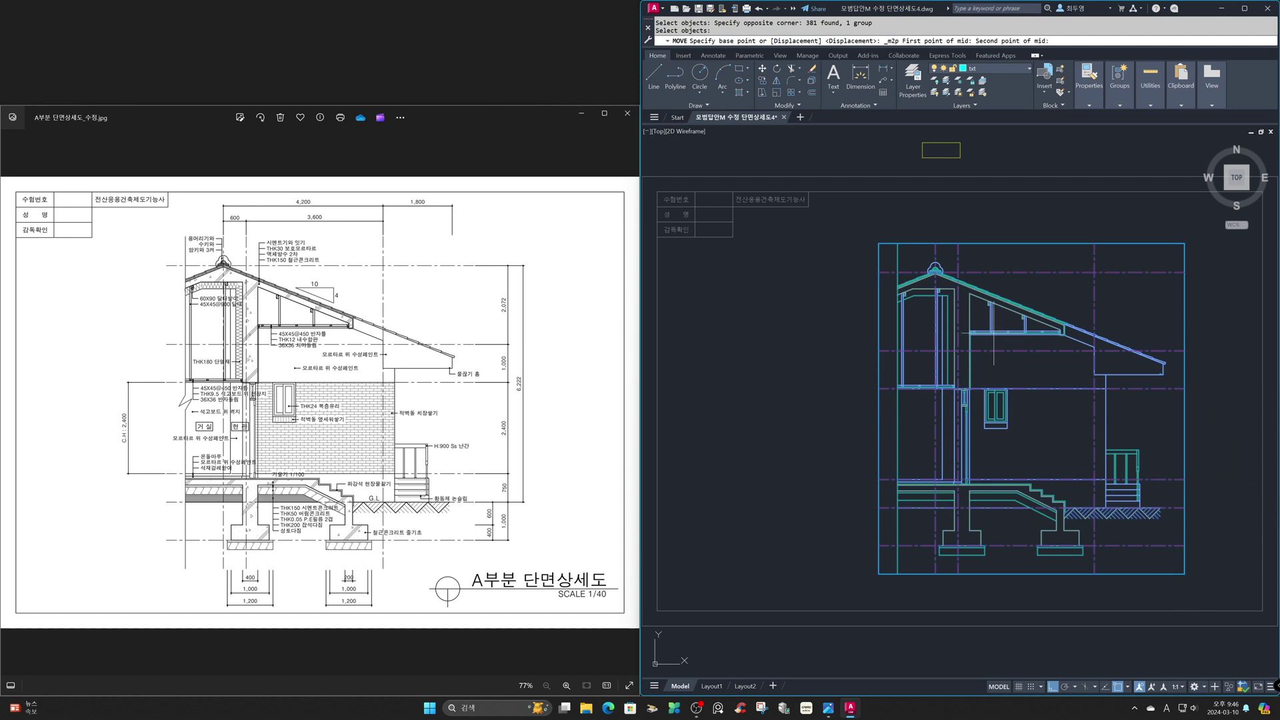
click(878, 244)
shift+right_click(824, 244)
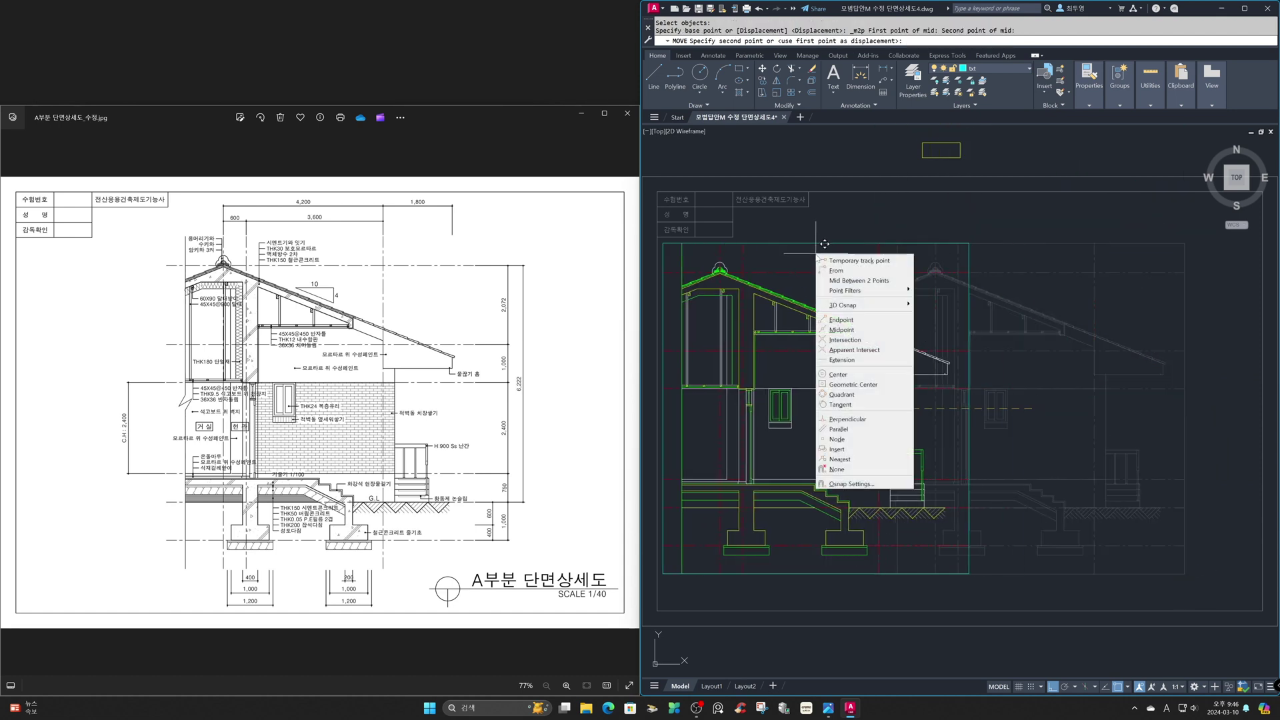
click(845, 284)
click(657, 192)
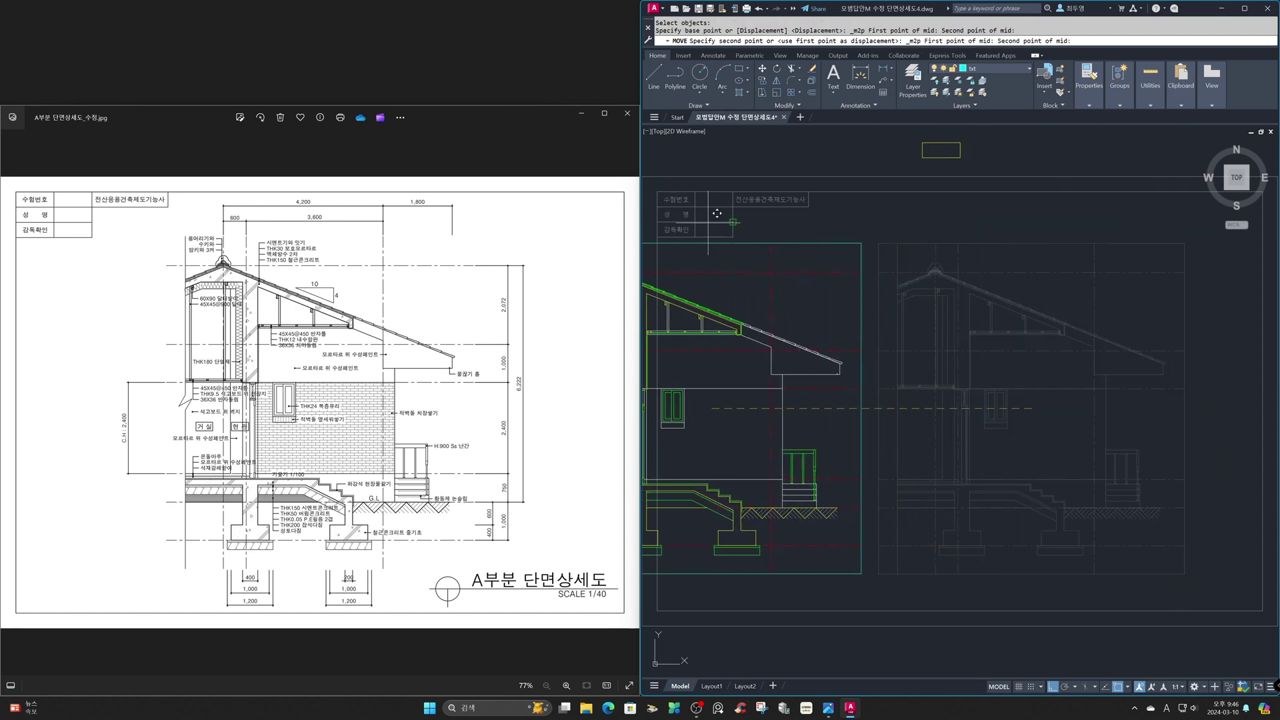
click(1261, 609)
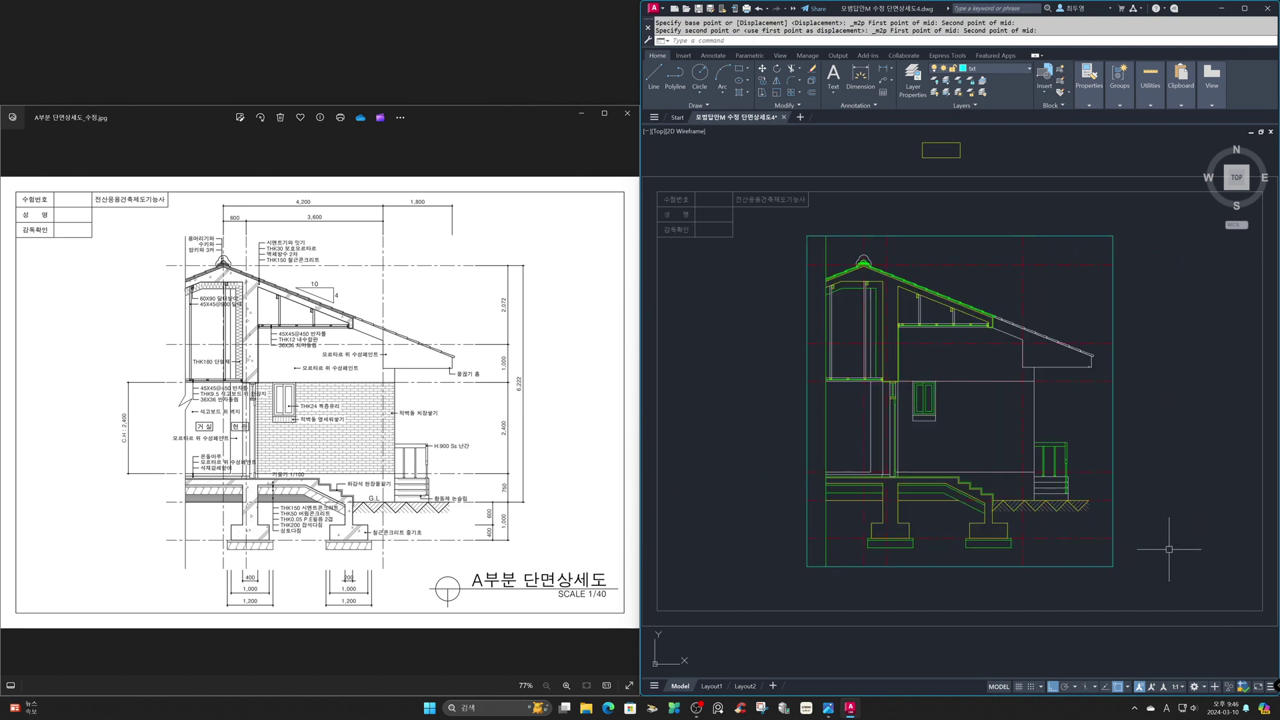
- Erase the four lines of the rectangular frame around the section
text(e)
key(space)
click(1125, 578)
click(1063, 518)
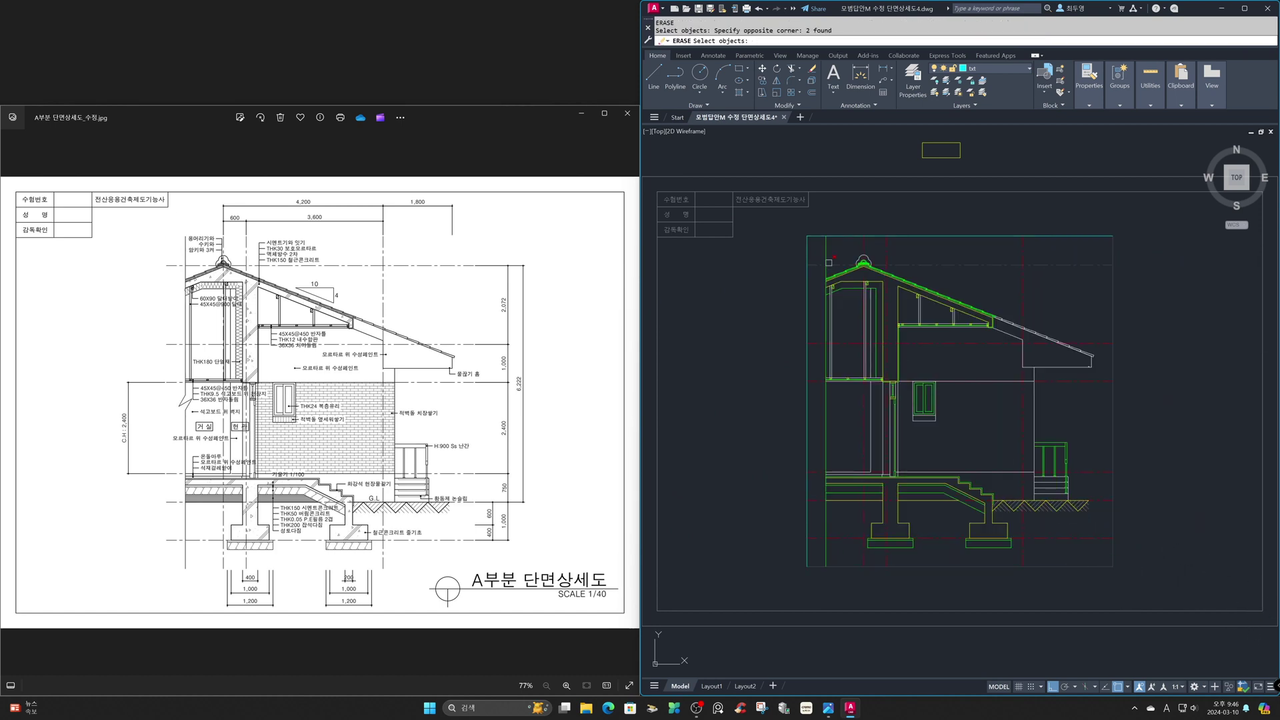
click(797, 235)
key(space)
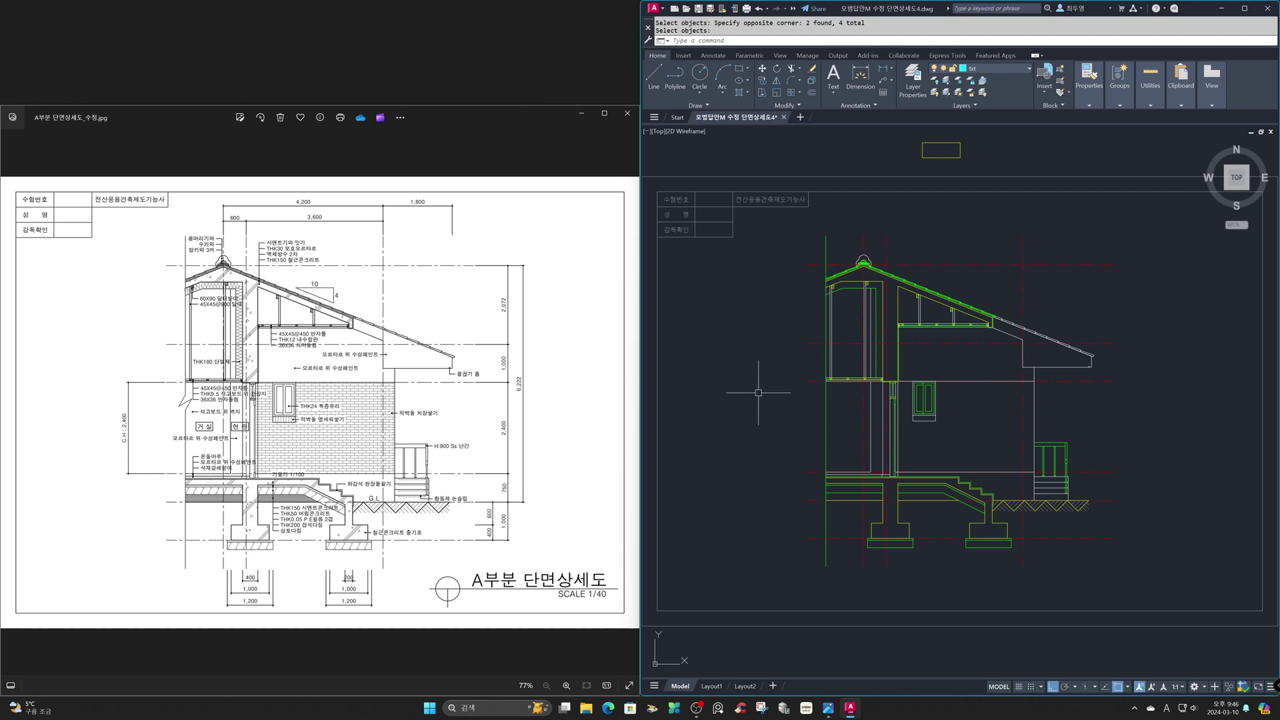
- Make the fin layer current and draw a circle of radius 200 at the midpoint of the left vertical edge line
click(998, 70)
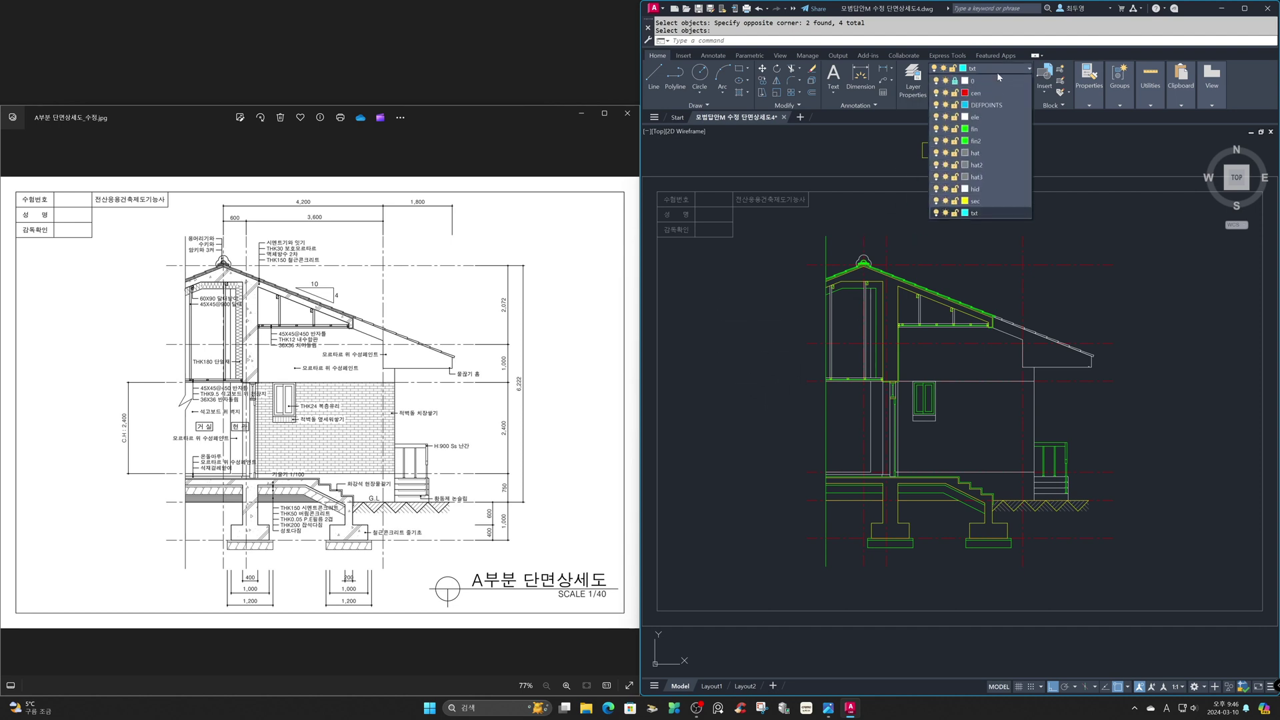
click(990, 130)
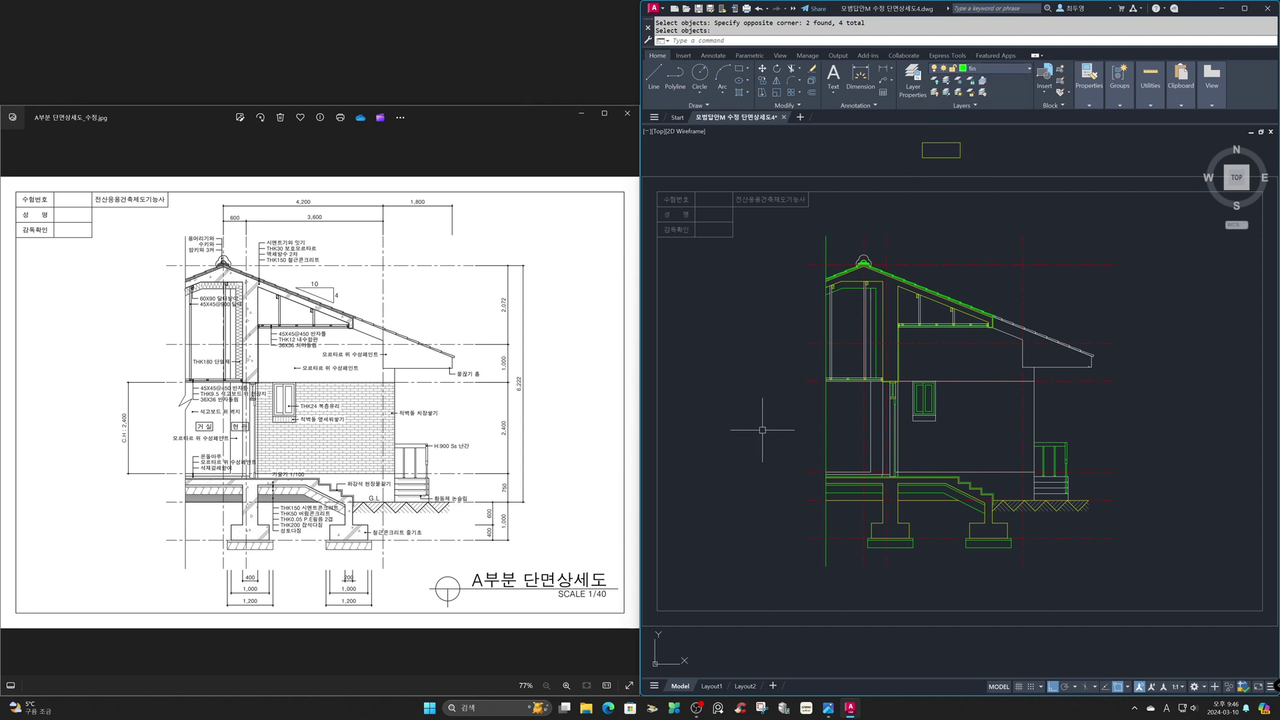
right_click(1117, 689)
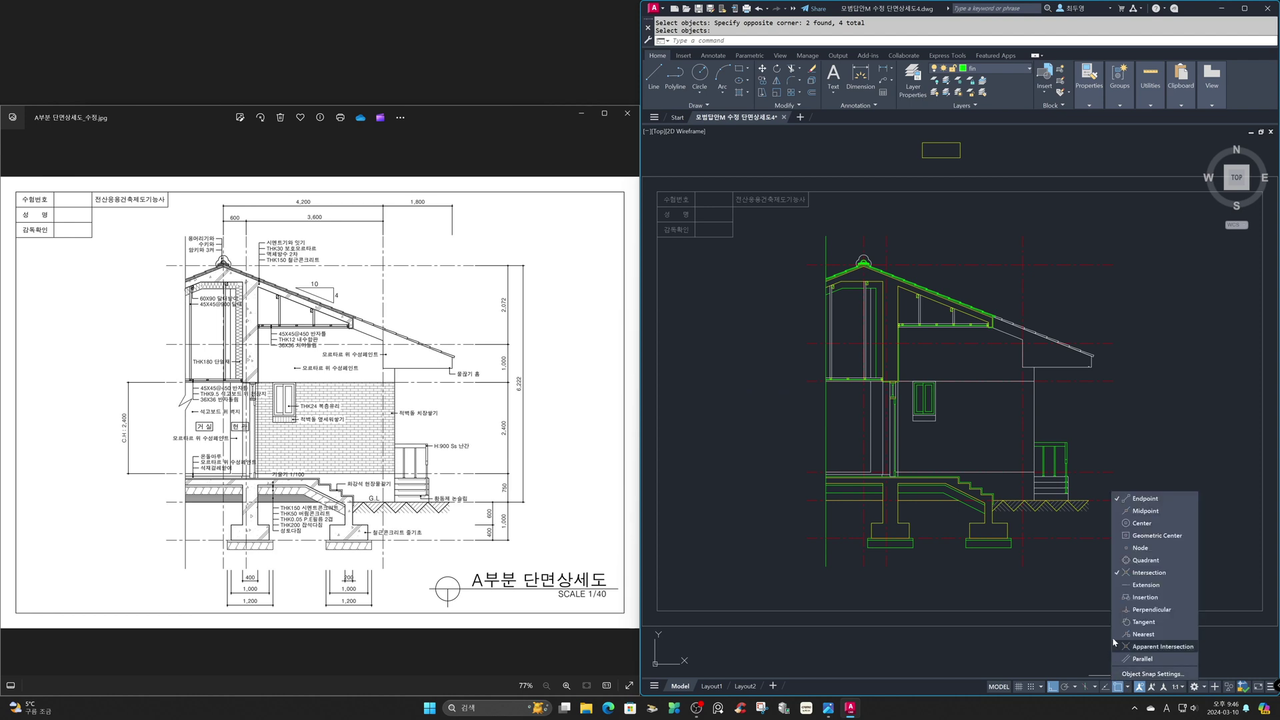
click(1077, 592)
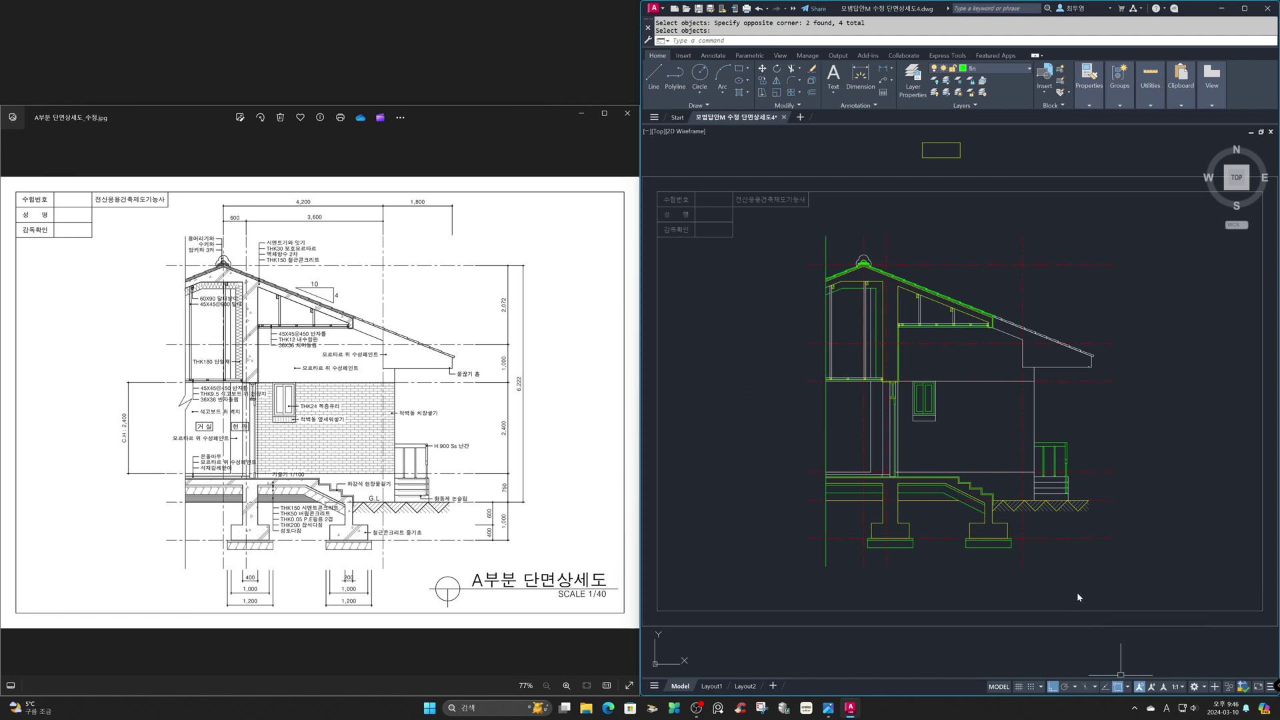
key(Return)
shift+right_click(712, 424)
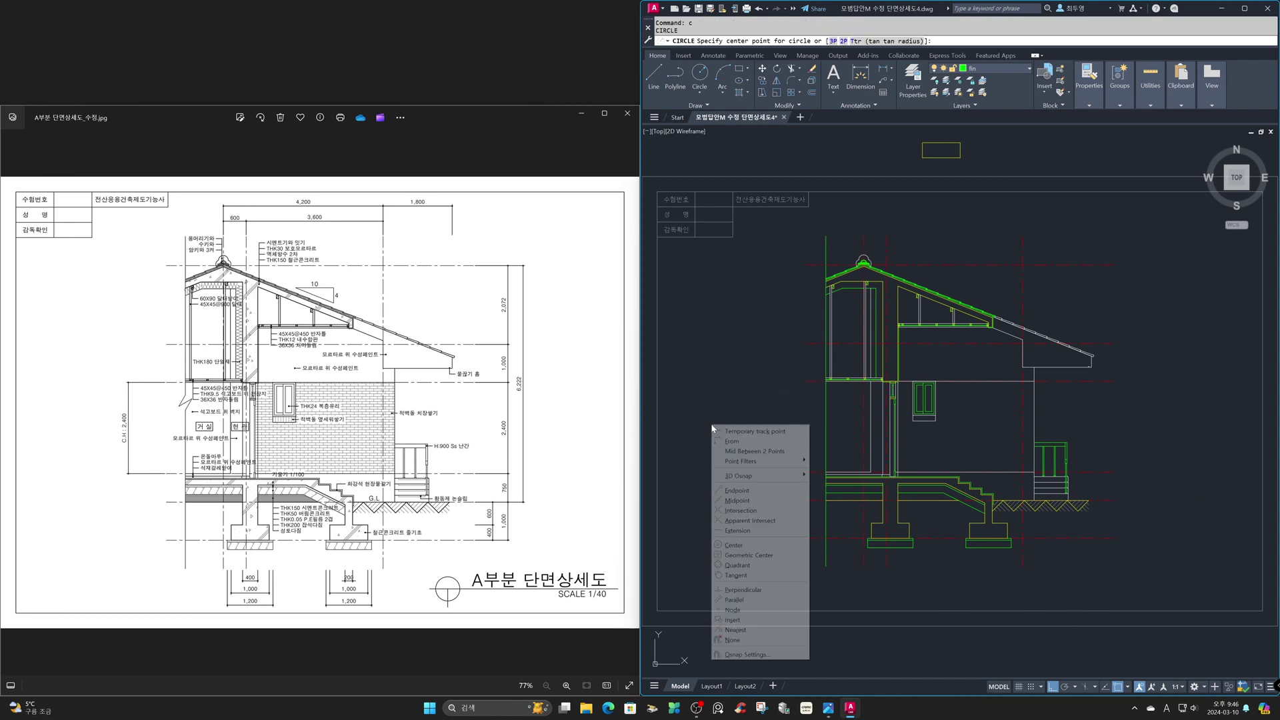
click(745, 501)
click(825, 400)
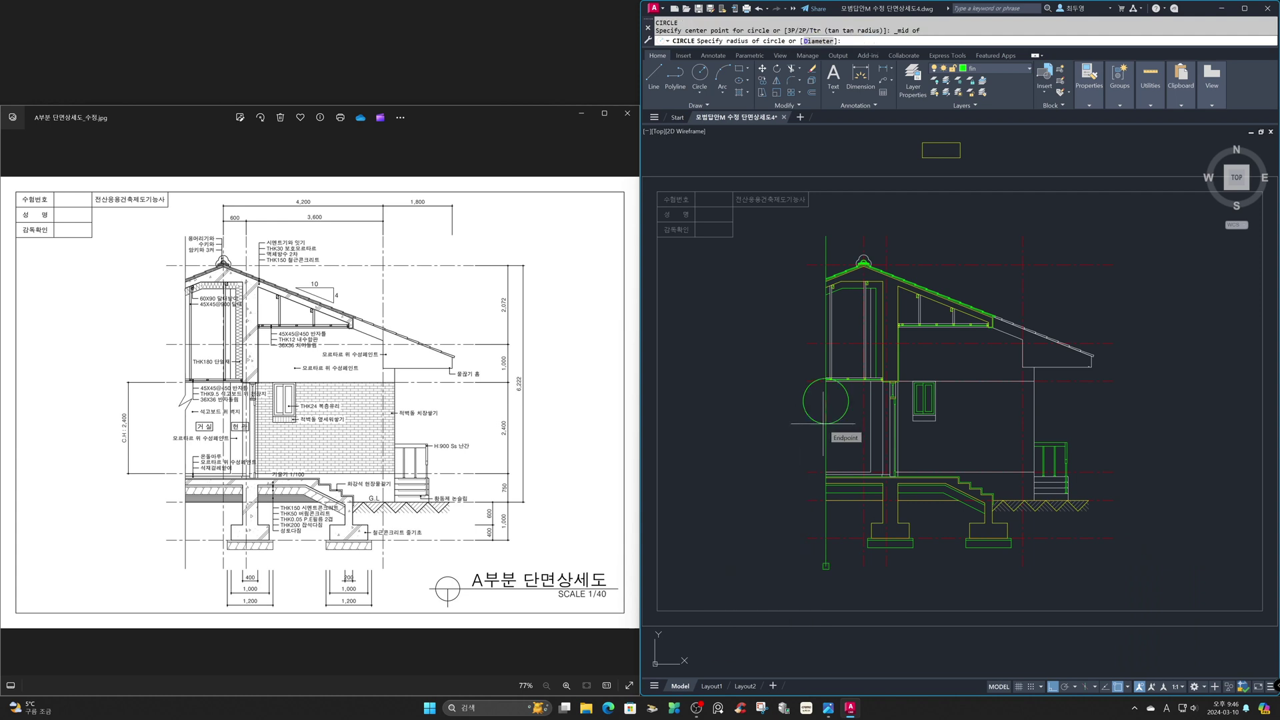
key(Return)
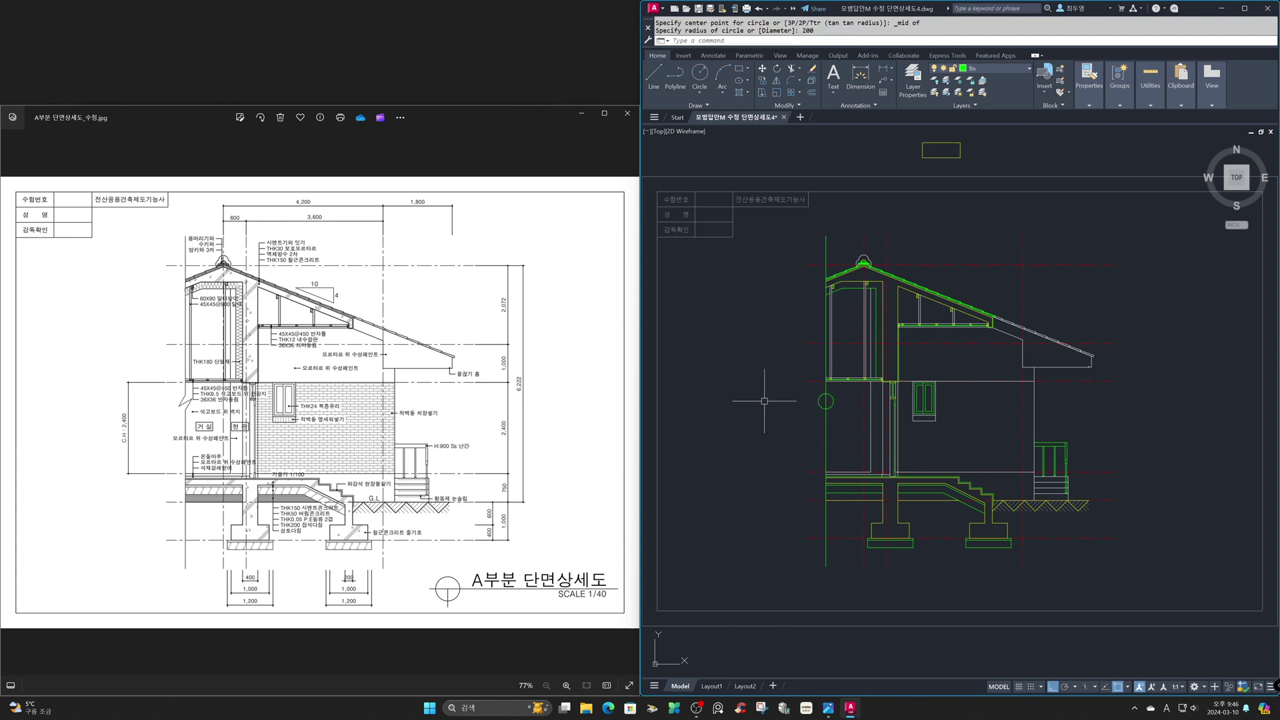
- Draw two construction lines at 60 degrees through the circle's upper and lower intersections with the left vertical edge line
text(z)
key(Return)
click(768, 345)
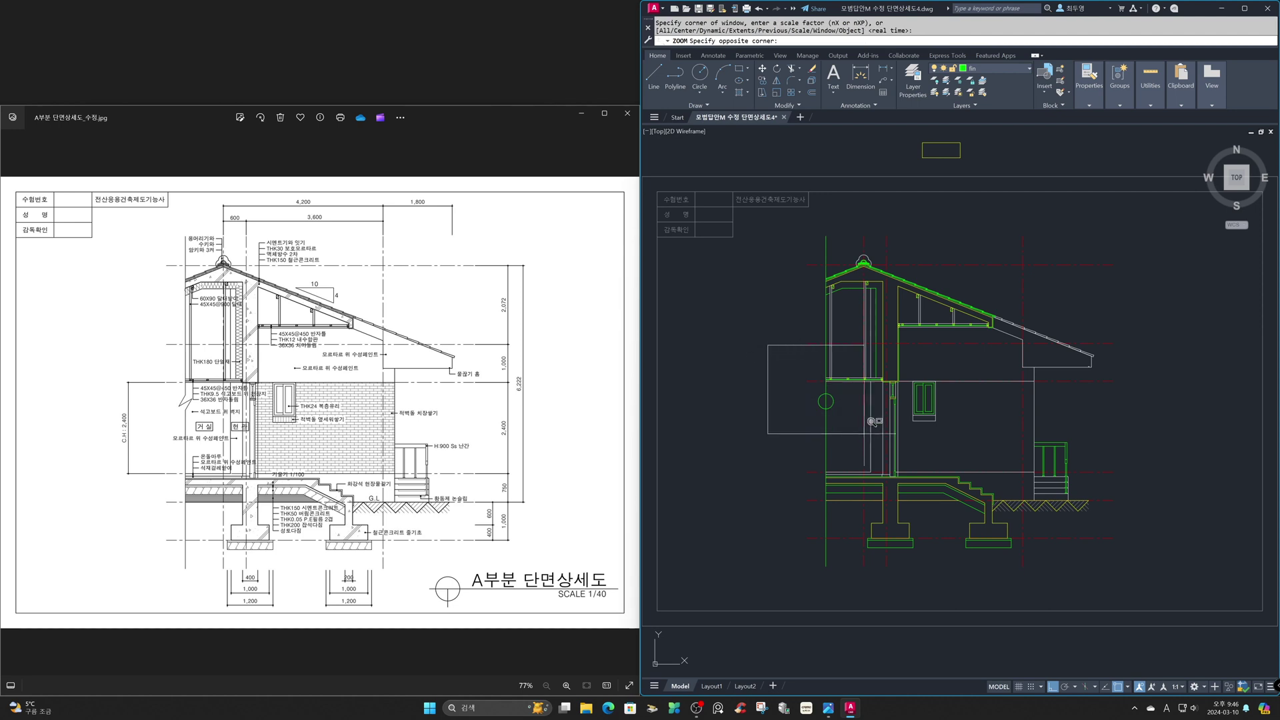
click(895, 445)
text(xl)
key(Return)
text(a)
key(Return)
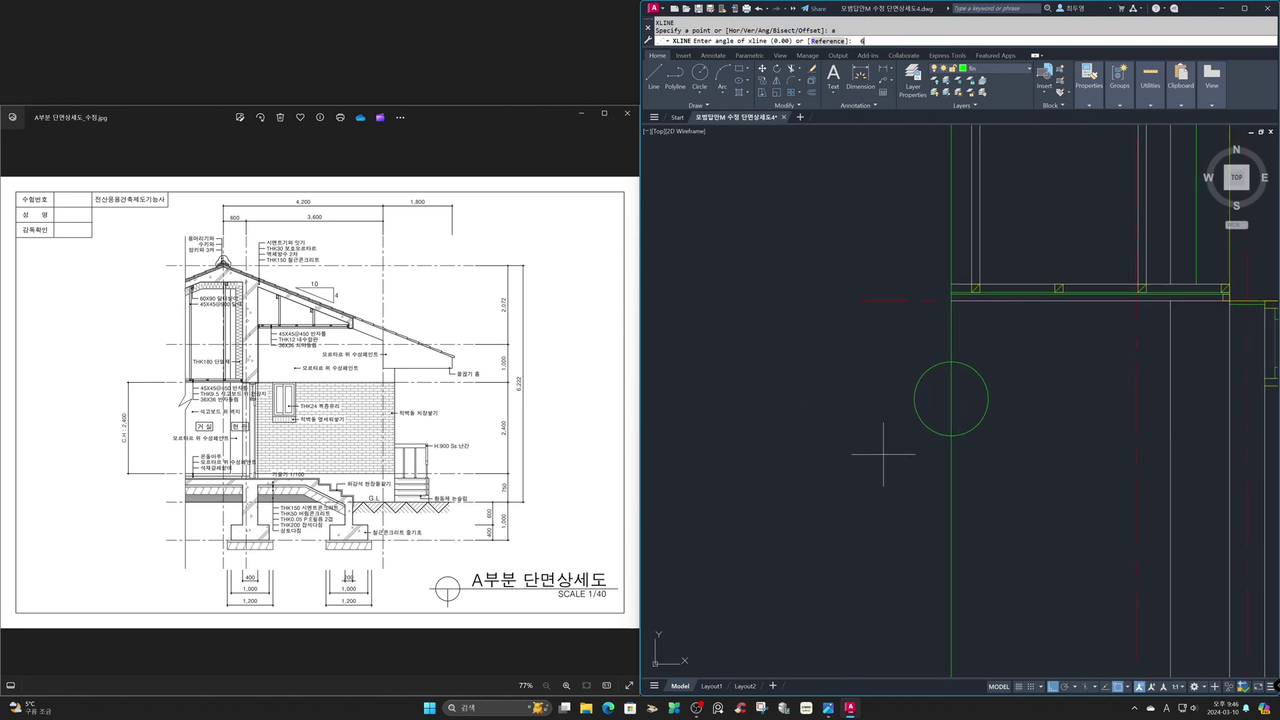
text(60)
key(Return)
click(936, 388)
click(952, 435)
key(Return)
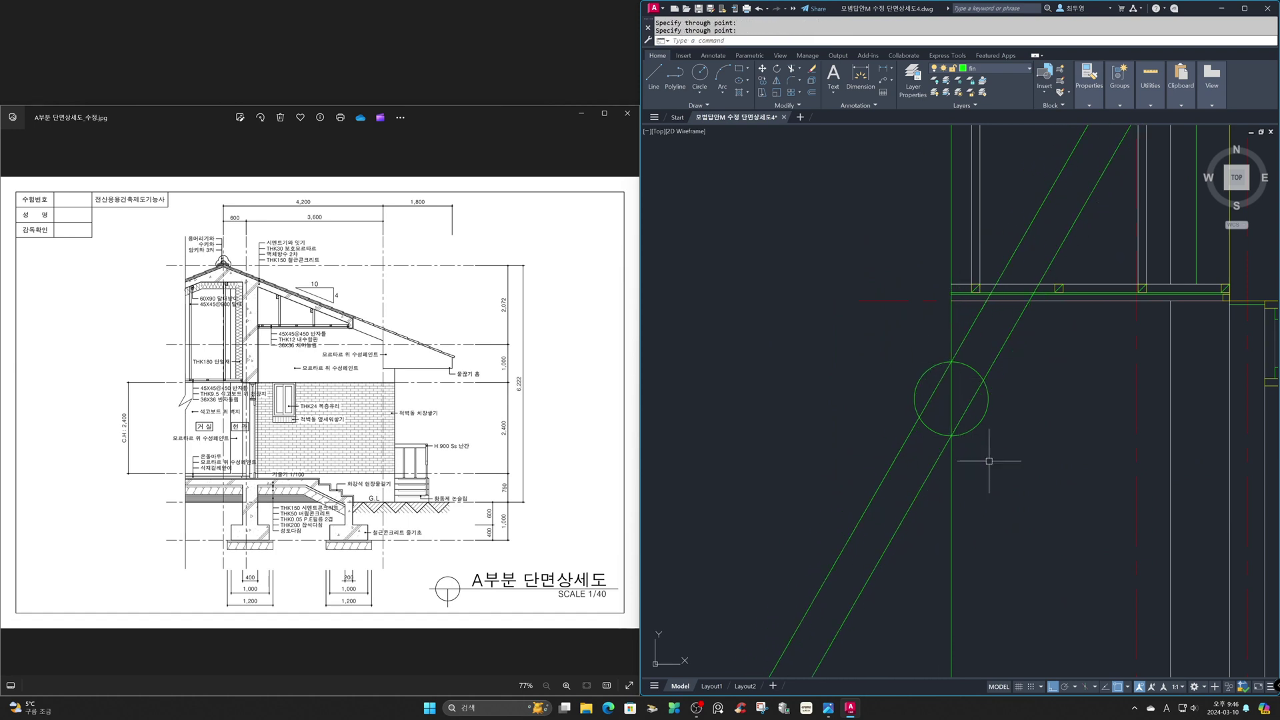
- Draw a line inside the circle joining the two construction lines' other intersections with it, lower left to upper right
text(l)
key(Return)
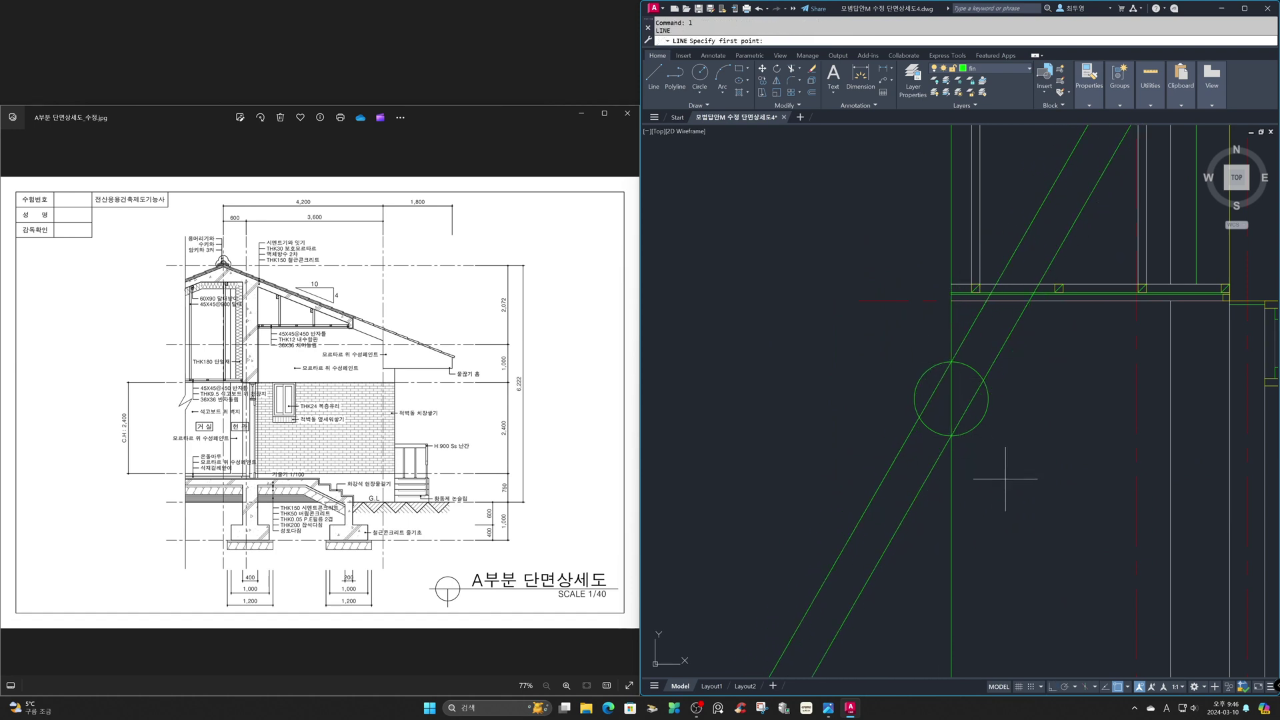
click(919, 417)
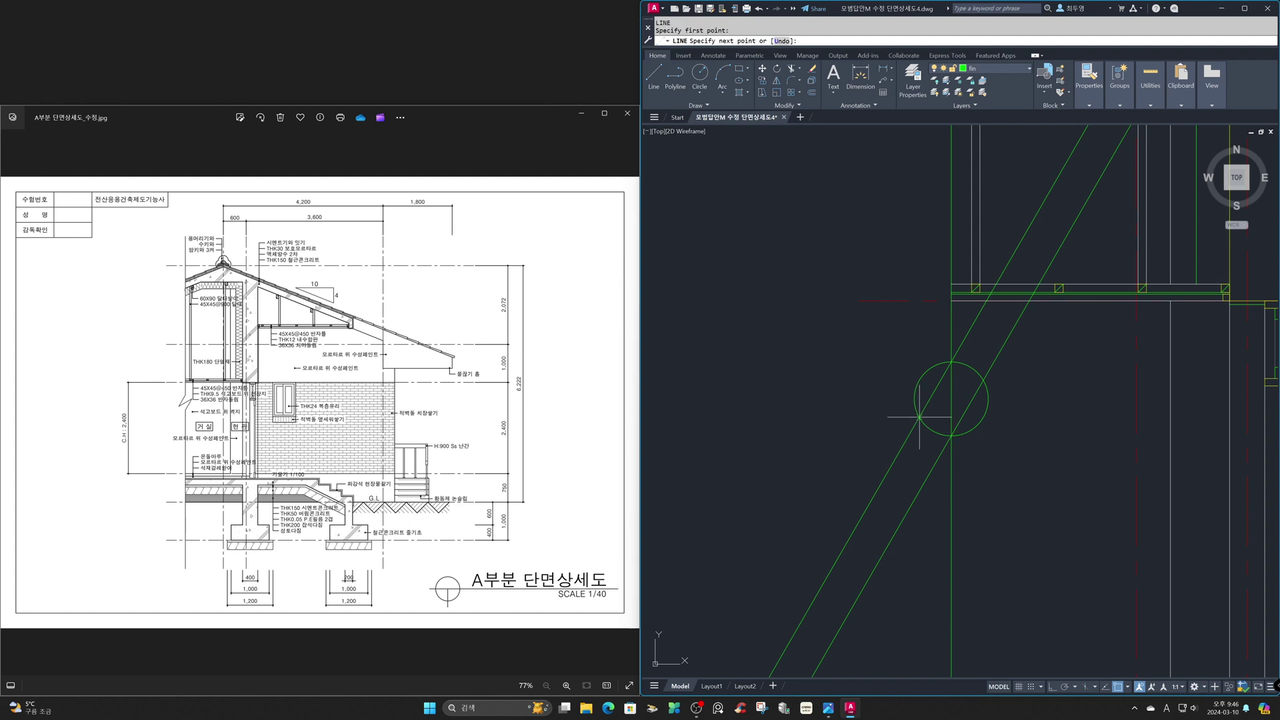
click(985, 379)
key(Return)
- Using the circle as cutting edge, trim the construction lines outside it and the vertical edge line inside it
text(te cor)
key(Return)
click(1027, 339)
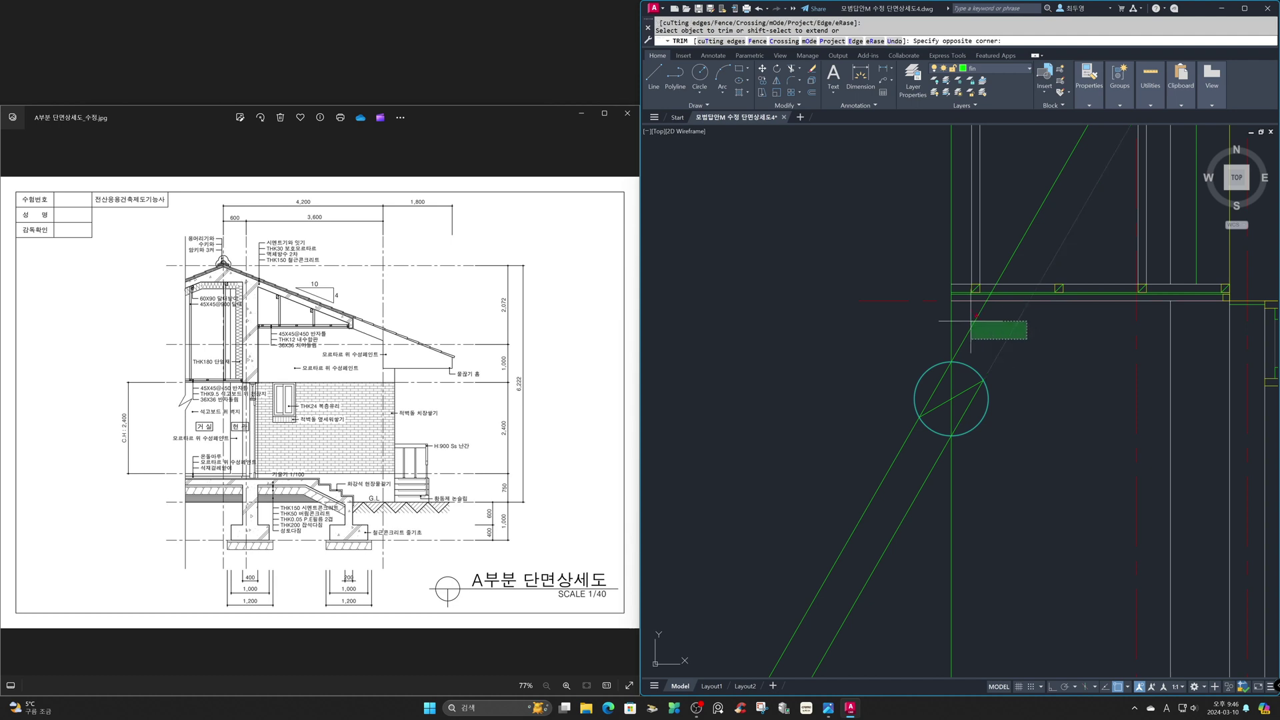
click(971, 321)
click(936, 497)
click(840, 419)
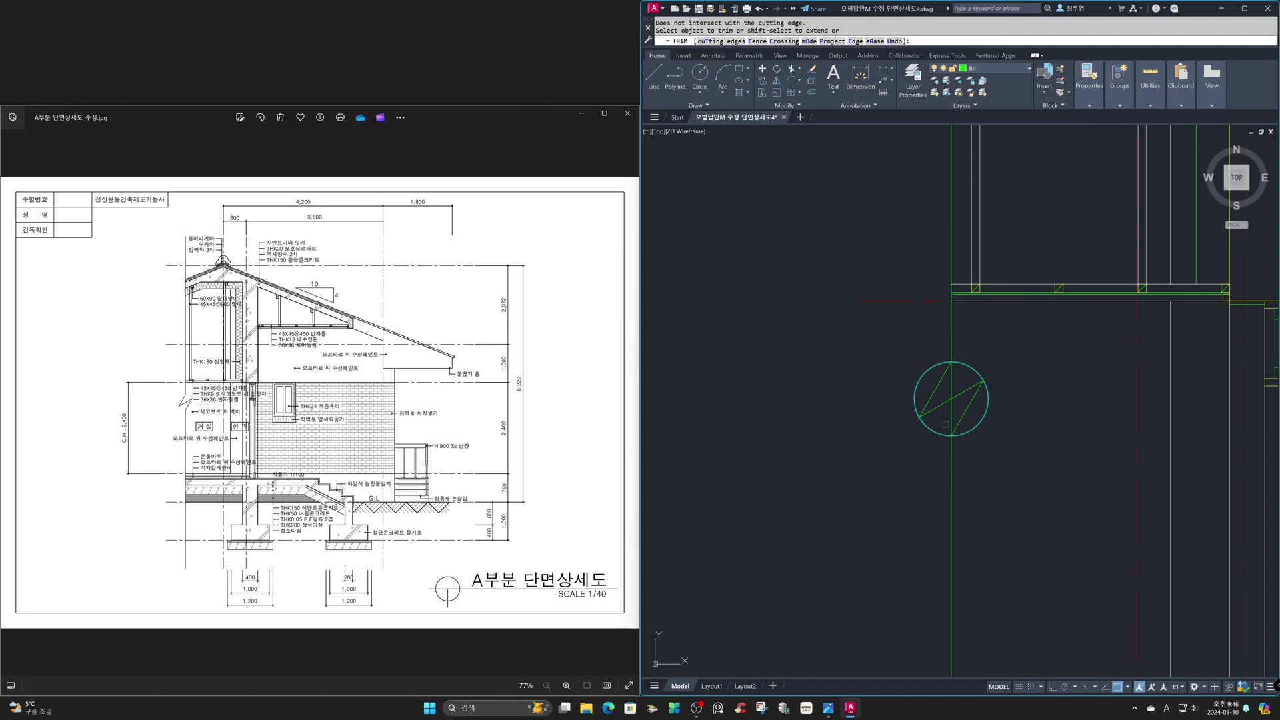
key(Escape)
- Erase the circle around the break symbol and return to the previous view of the whole sheet
text(e)
key(Return)
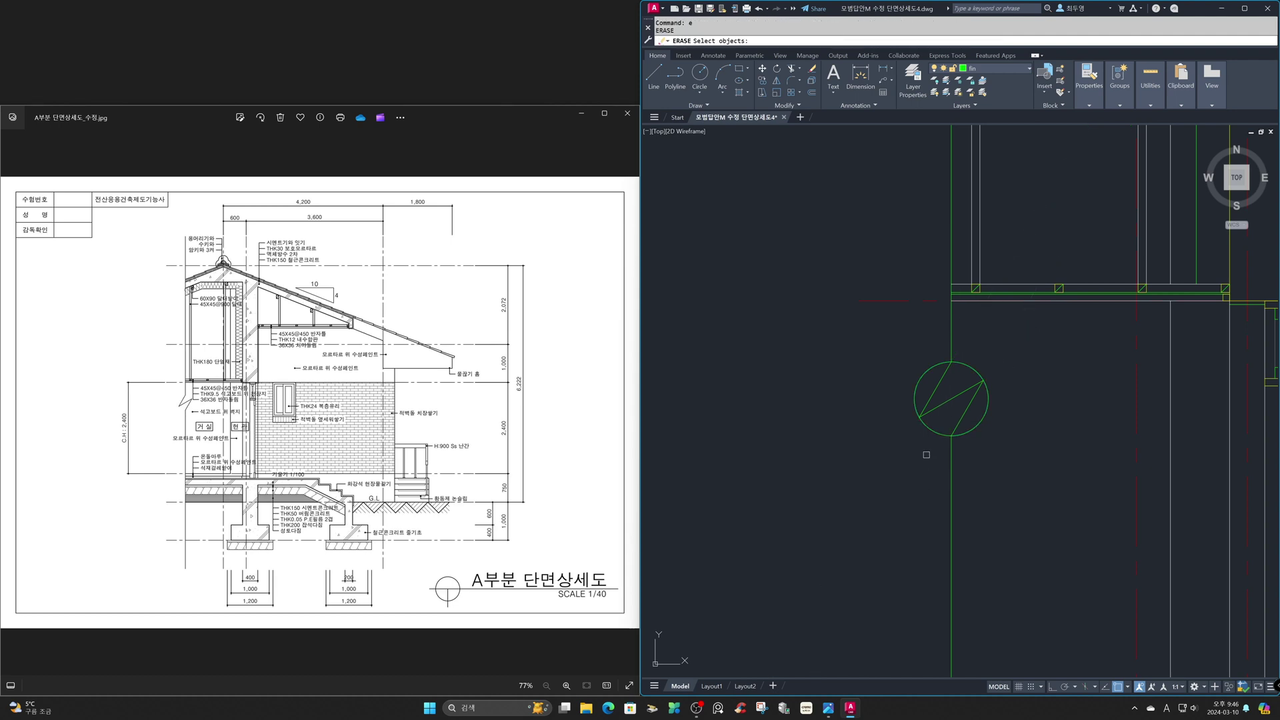
click(933, 430)
key(Return)
key(Return)
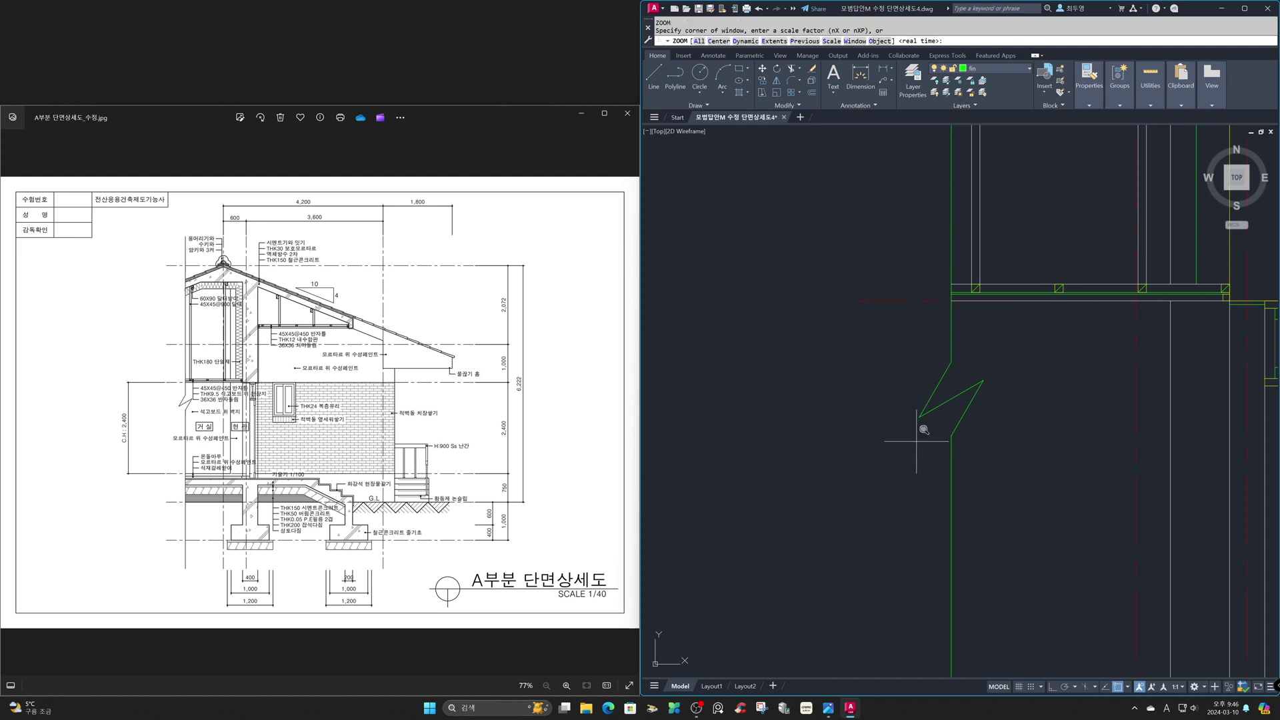
text(p)
key(Return)
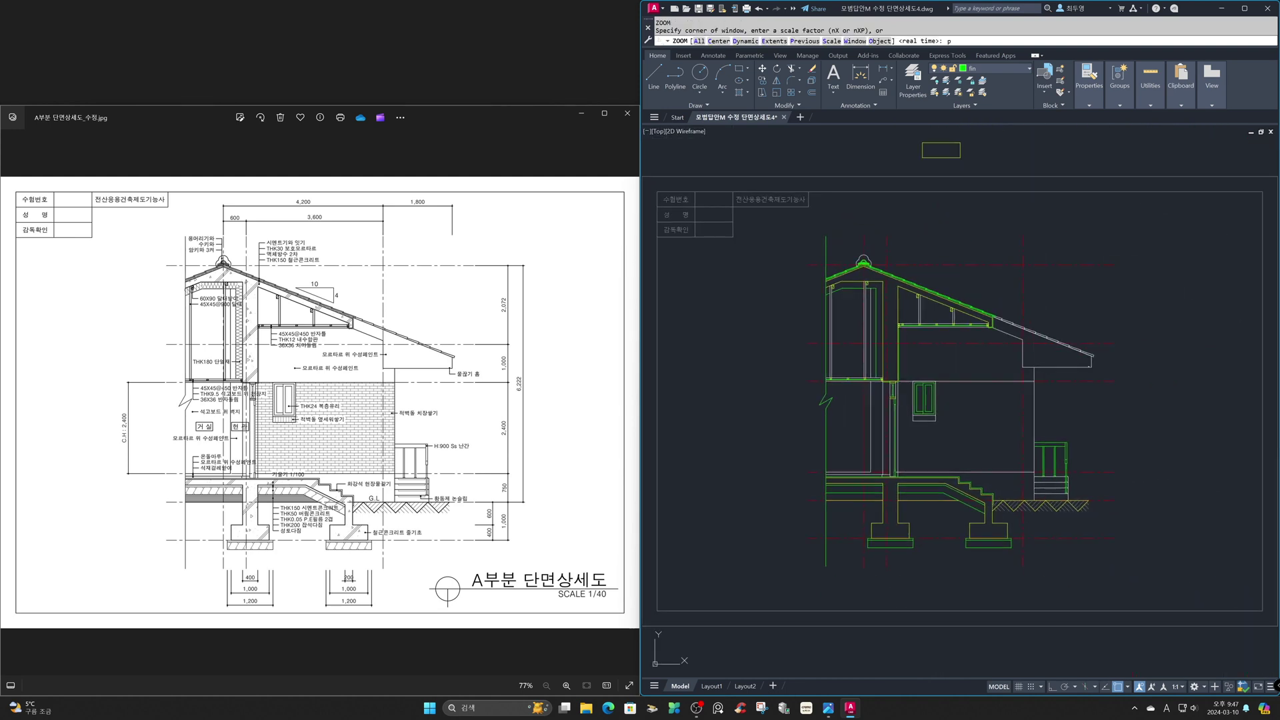
- Change the small rectangle above the sheet border to the fin layer
click(984, 167)
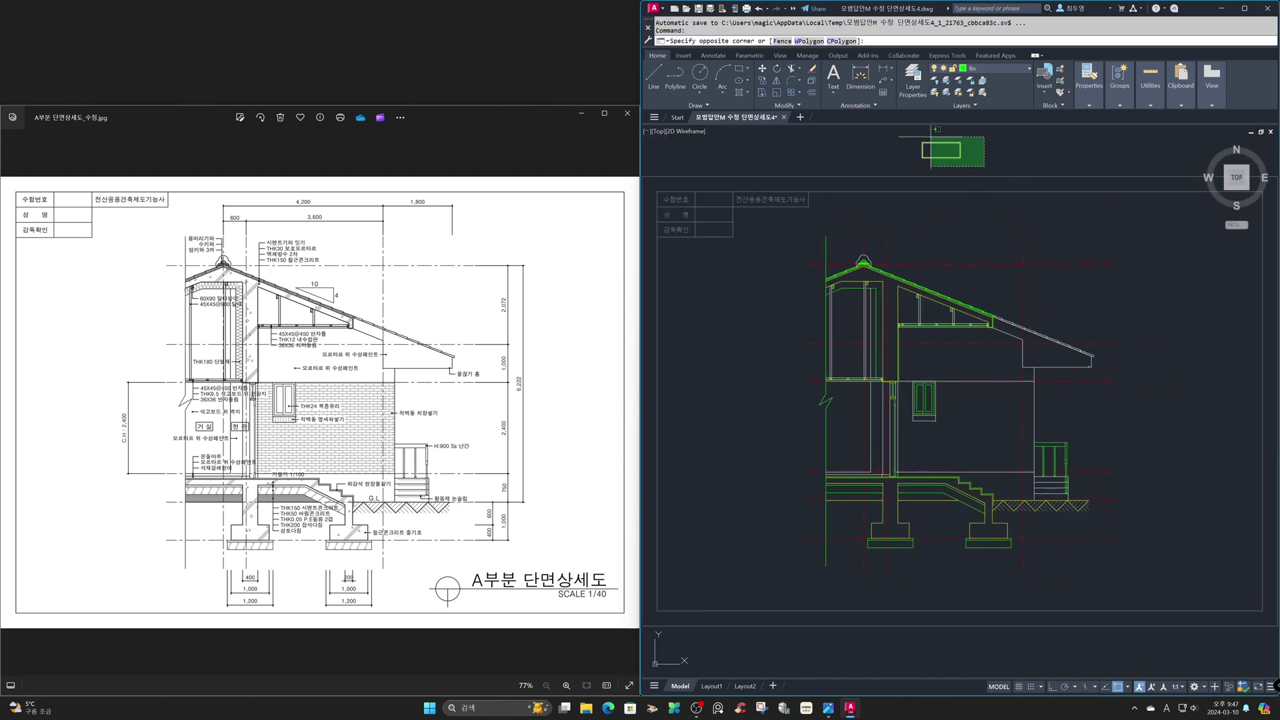
click(884, 126)
click(1027, 70)
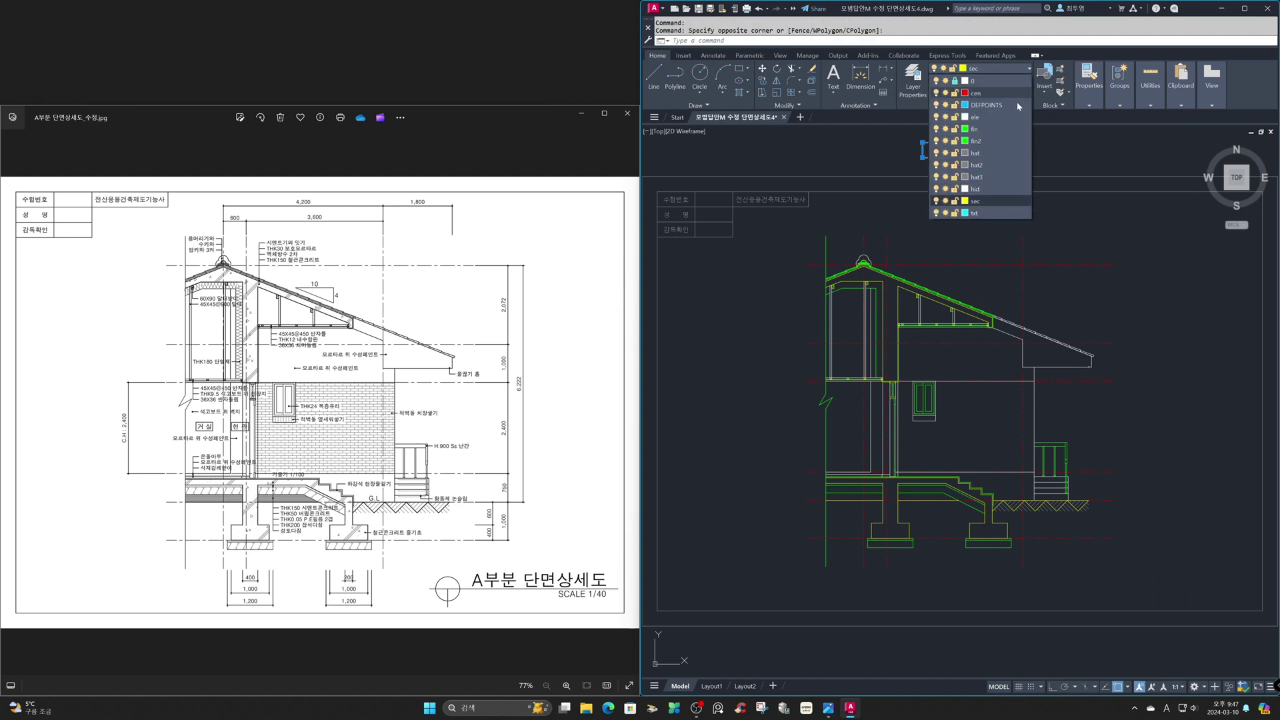
click(1007, 126)
key(Escape)
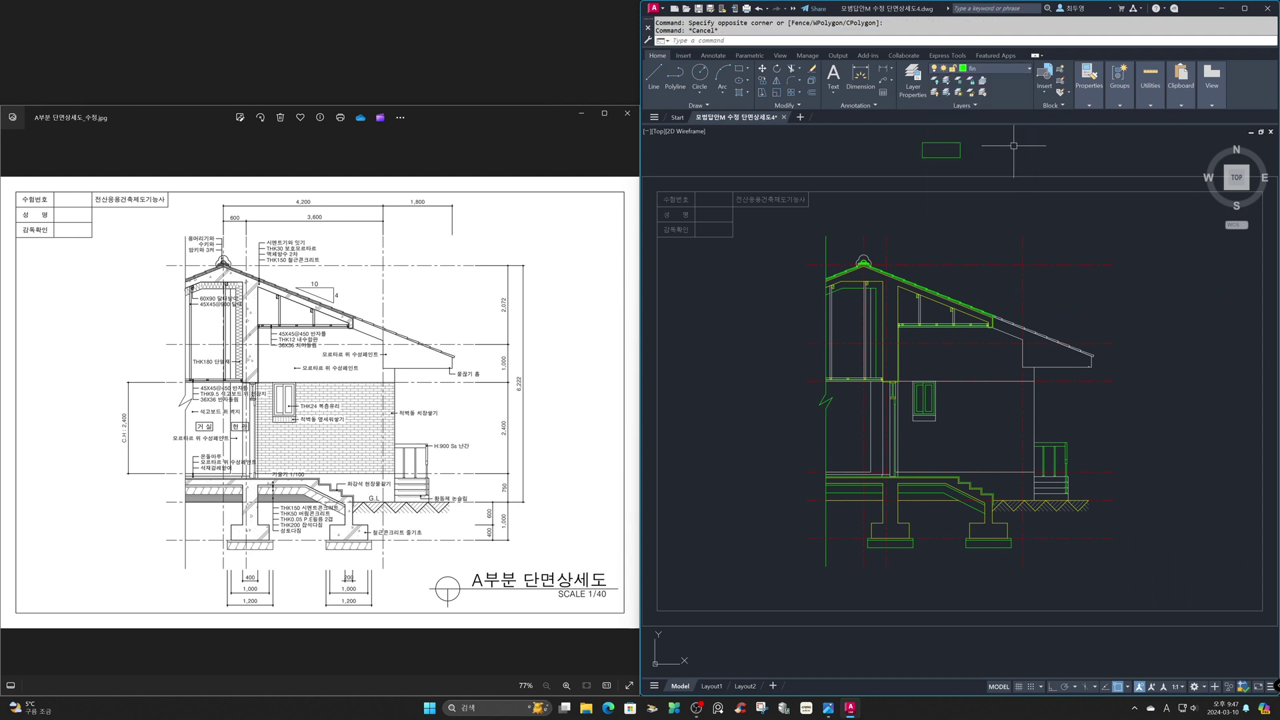
- Draw a diagonal from the small rectangle's upper-left to lower-right corner and trim away the lower-left half to leave a slope triangle
key(Return)
click(924, 143)
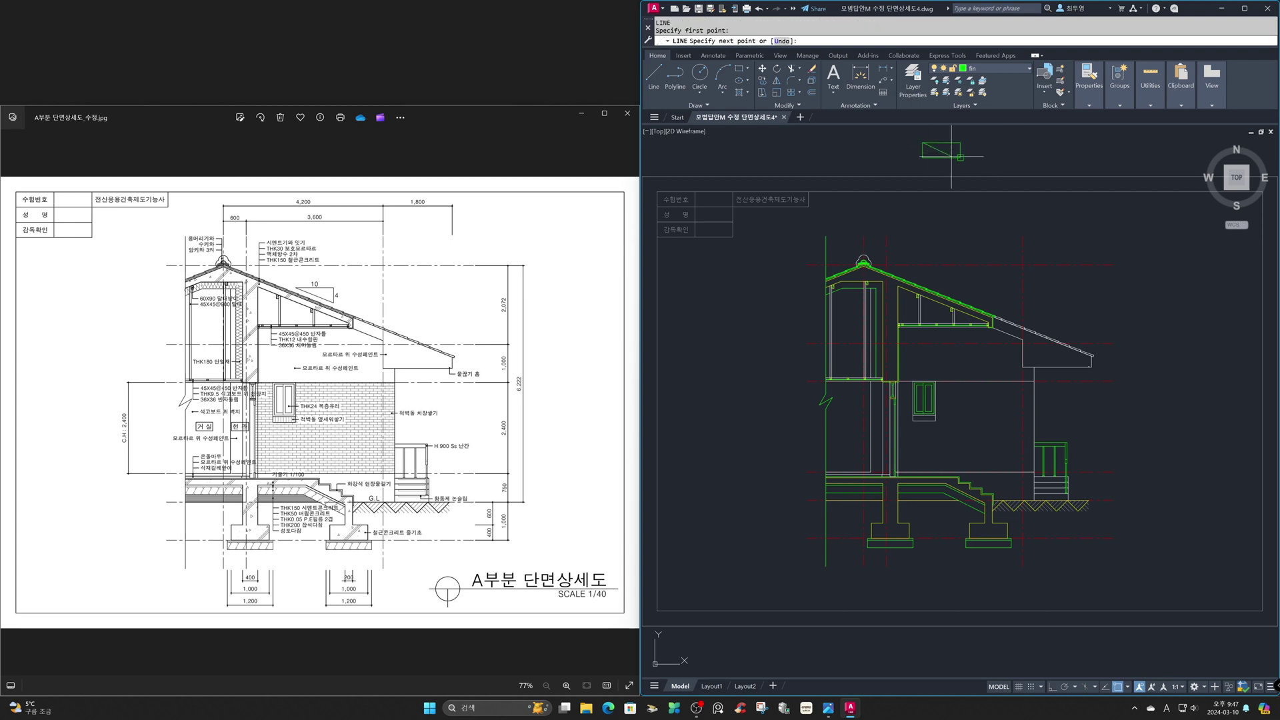
click(961, 157)
key(Return)
text(tr)
key(Return)
click(925, 158)
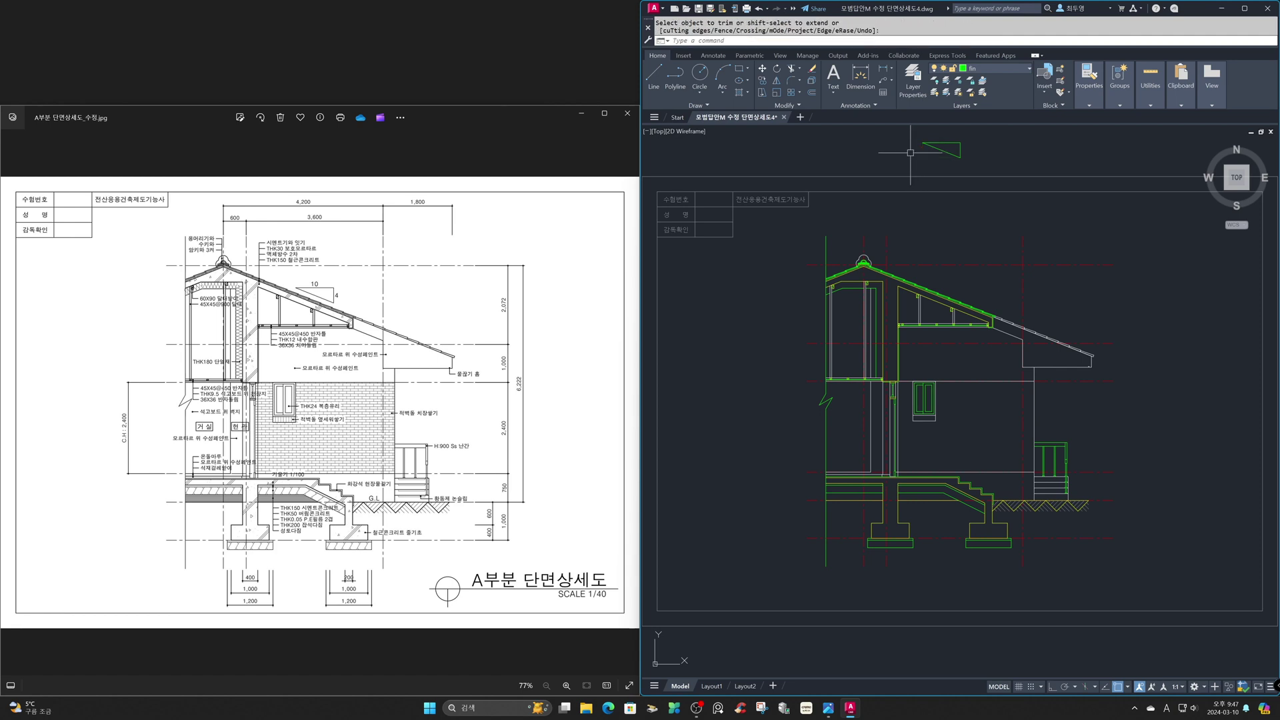
key(Escape)
- Move the slope triangle, with object snap off, to just above the right roof slope near its middle
text(m)
key(Return)
click(911, 132)
click(975, 163)
key(Return)
key(F3)
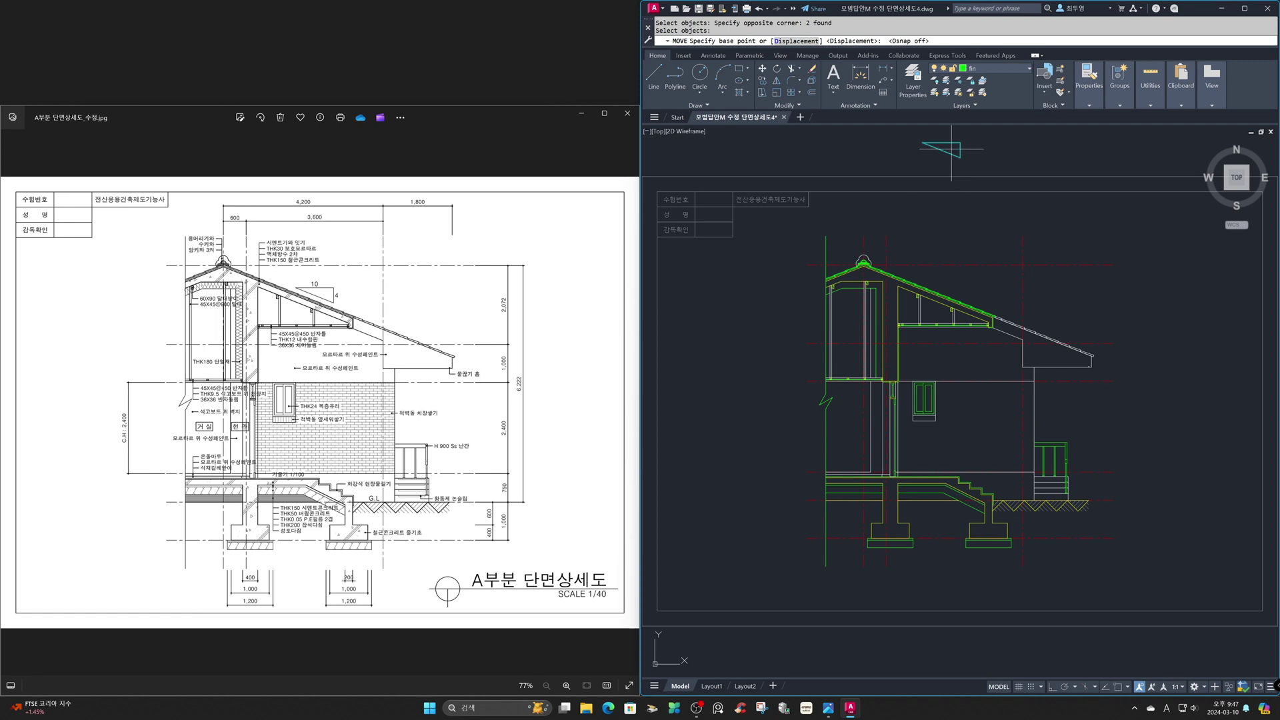
click(951, 148)
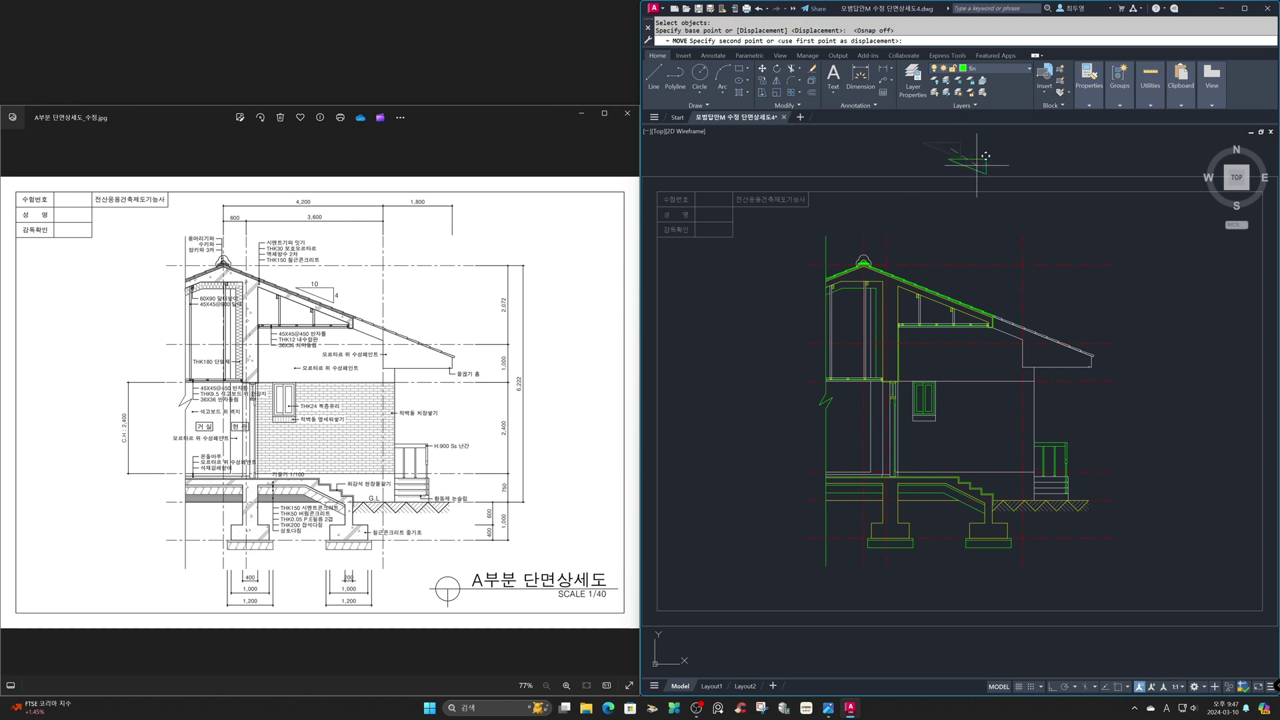
click(966, 283)
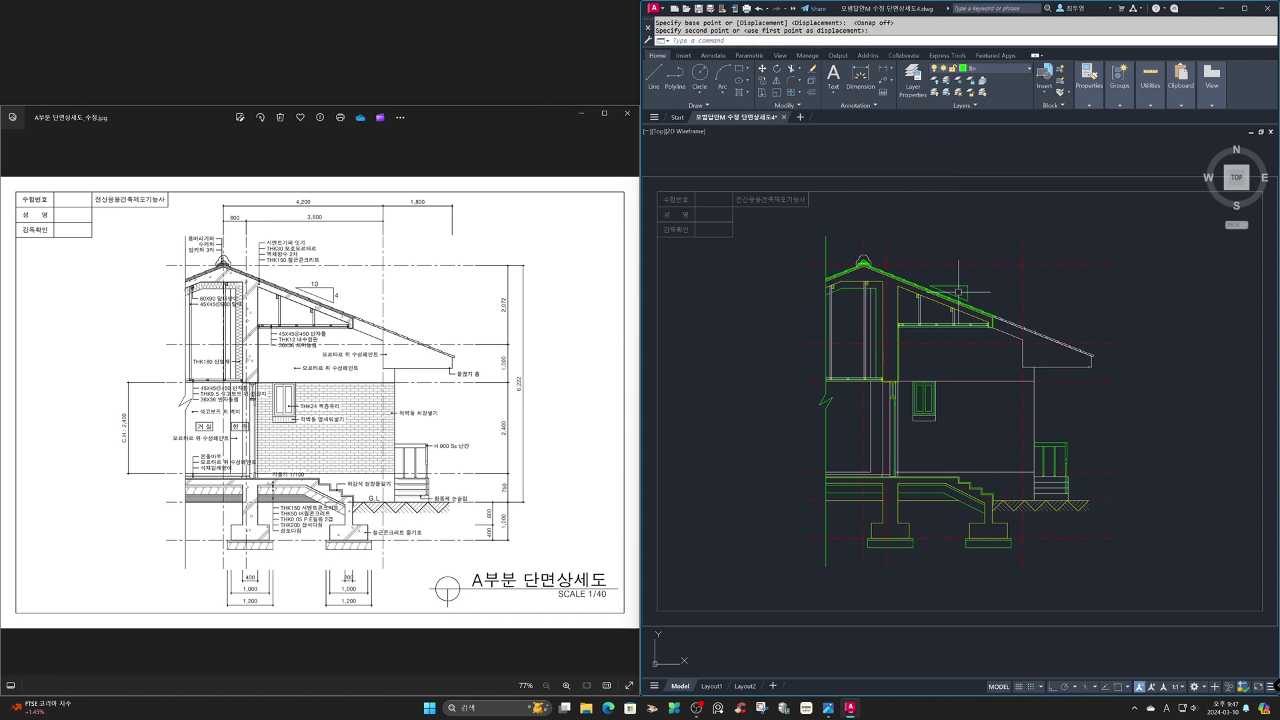